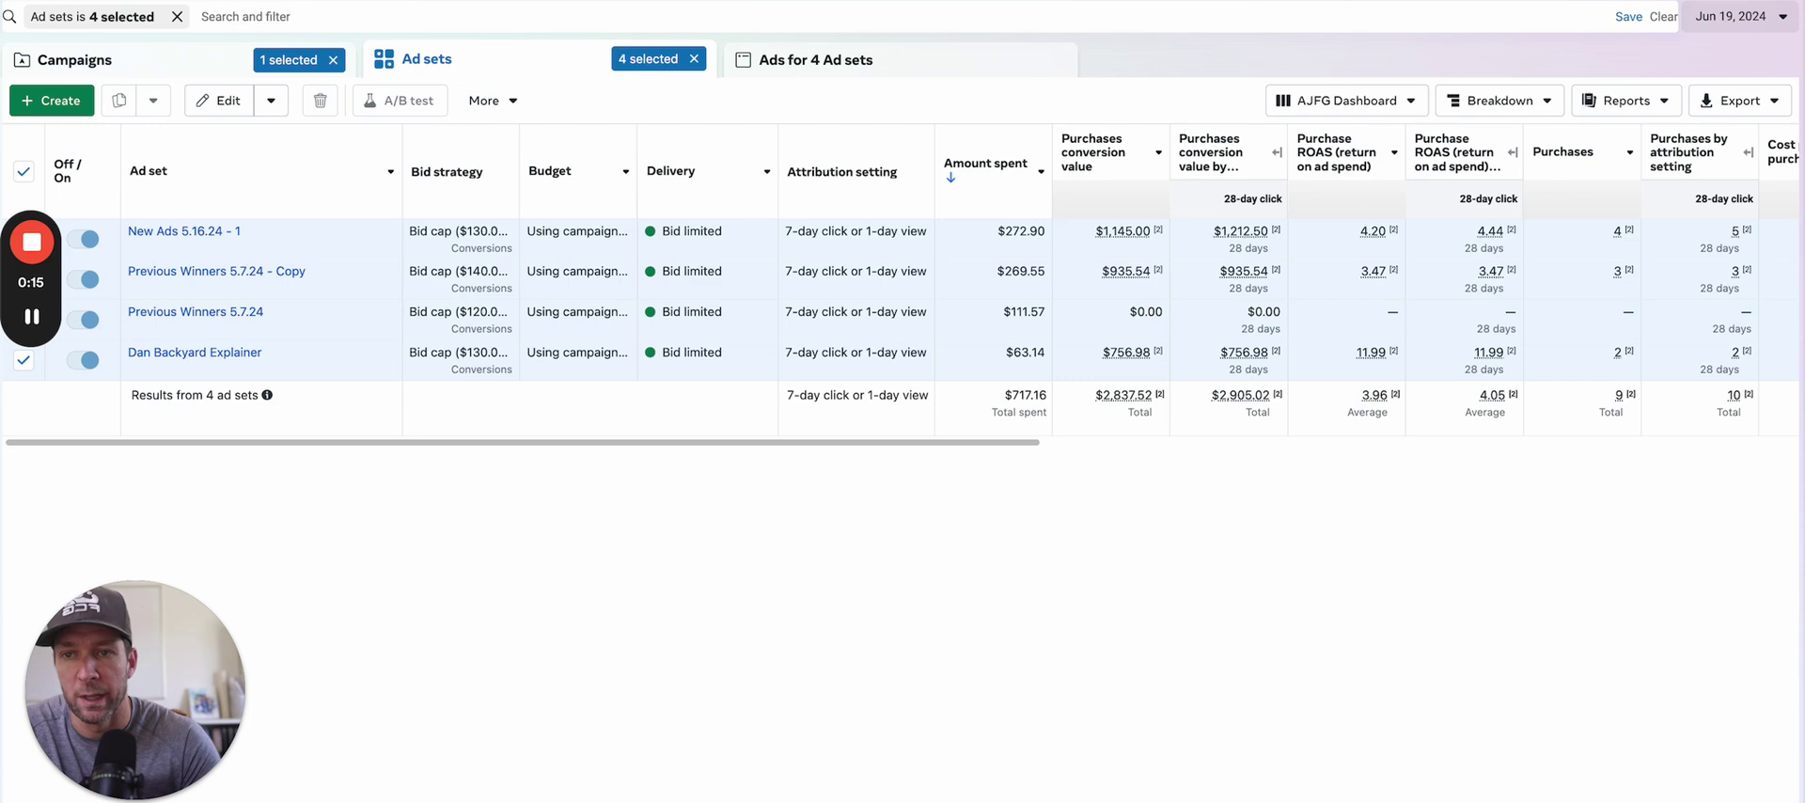
Show all campaigns without the four-ad-set filter, sorted by amount spent, highest first.
left_click(207, 64)
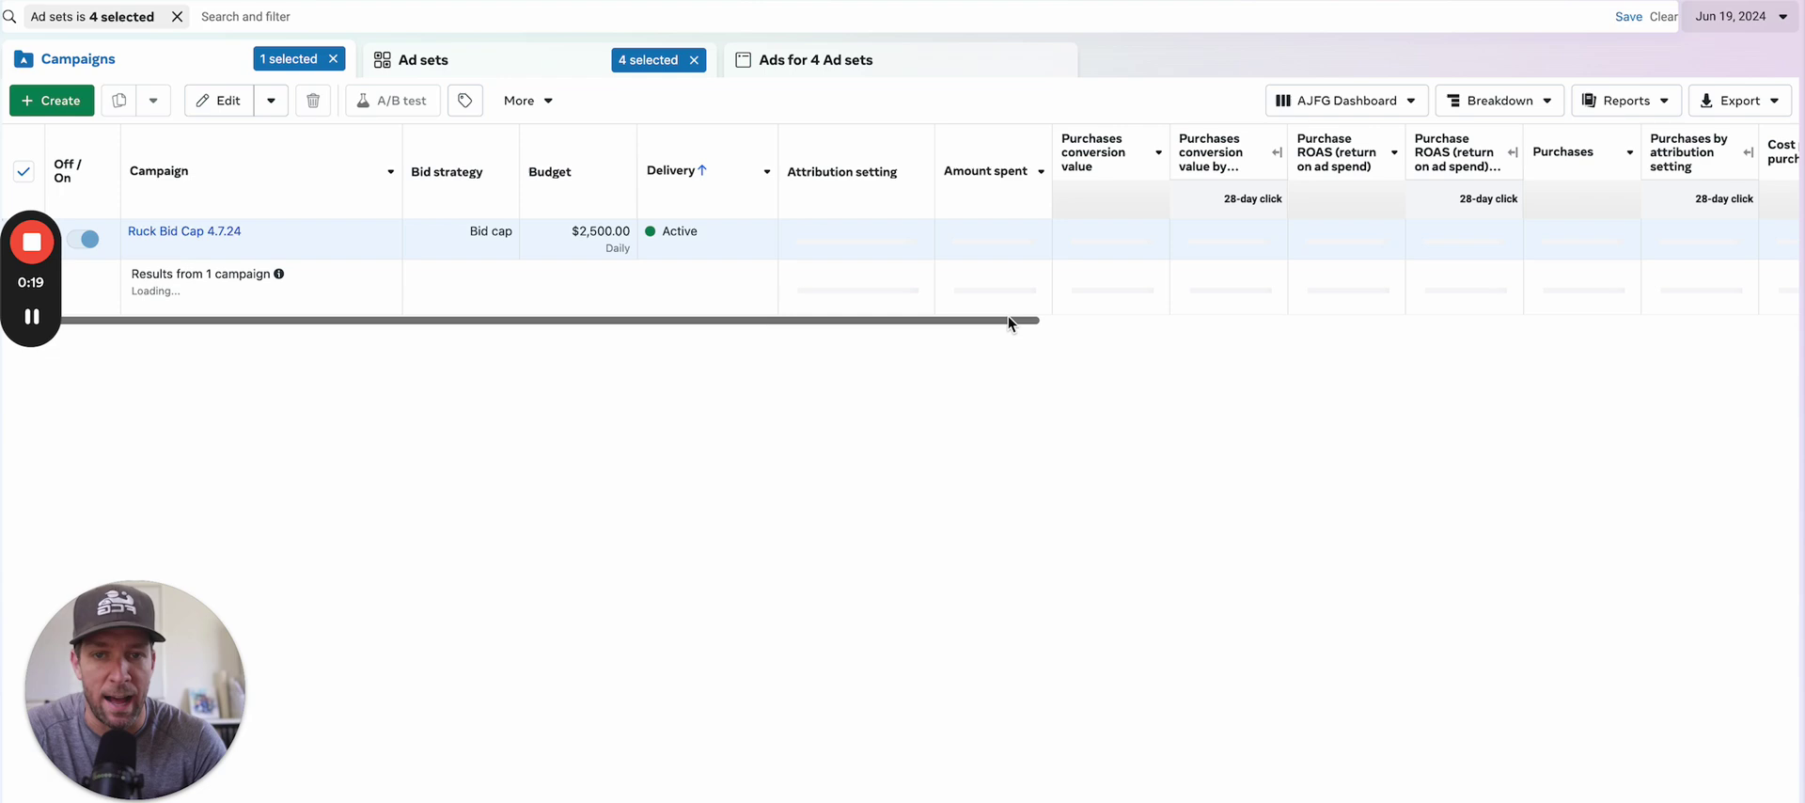
left_click(177, 16)
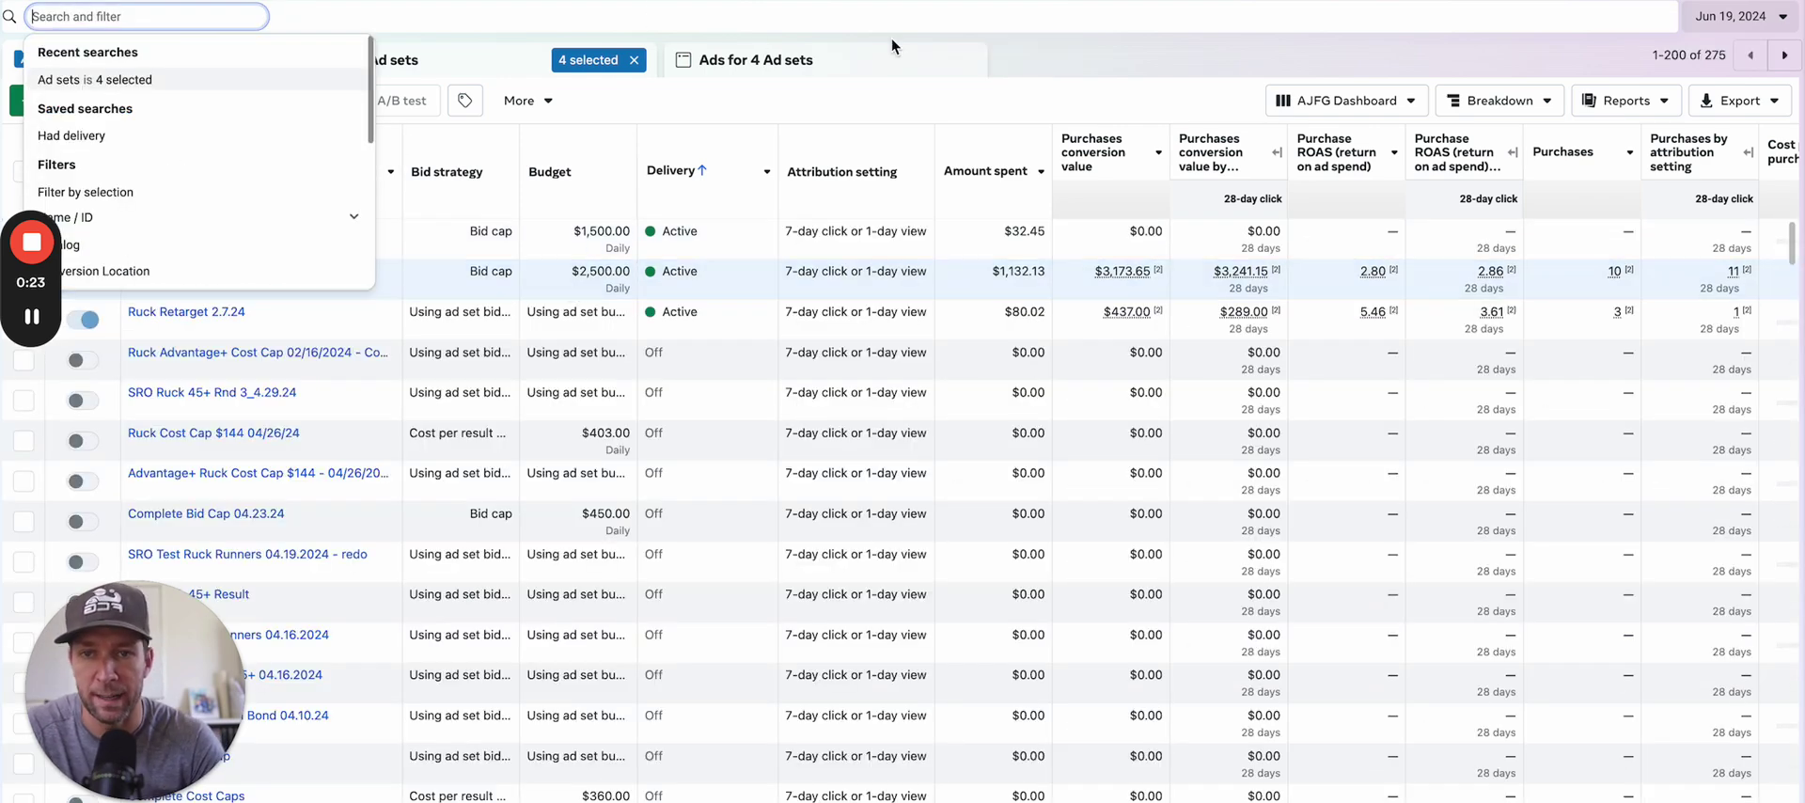
mouse_move(1141, 134)
left_click(996, 165)
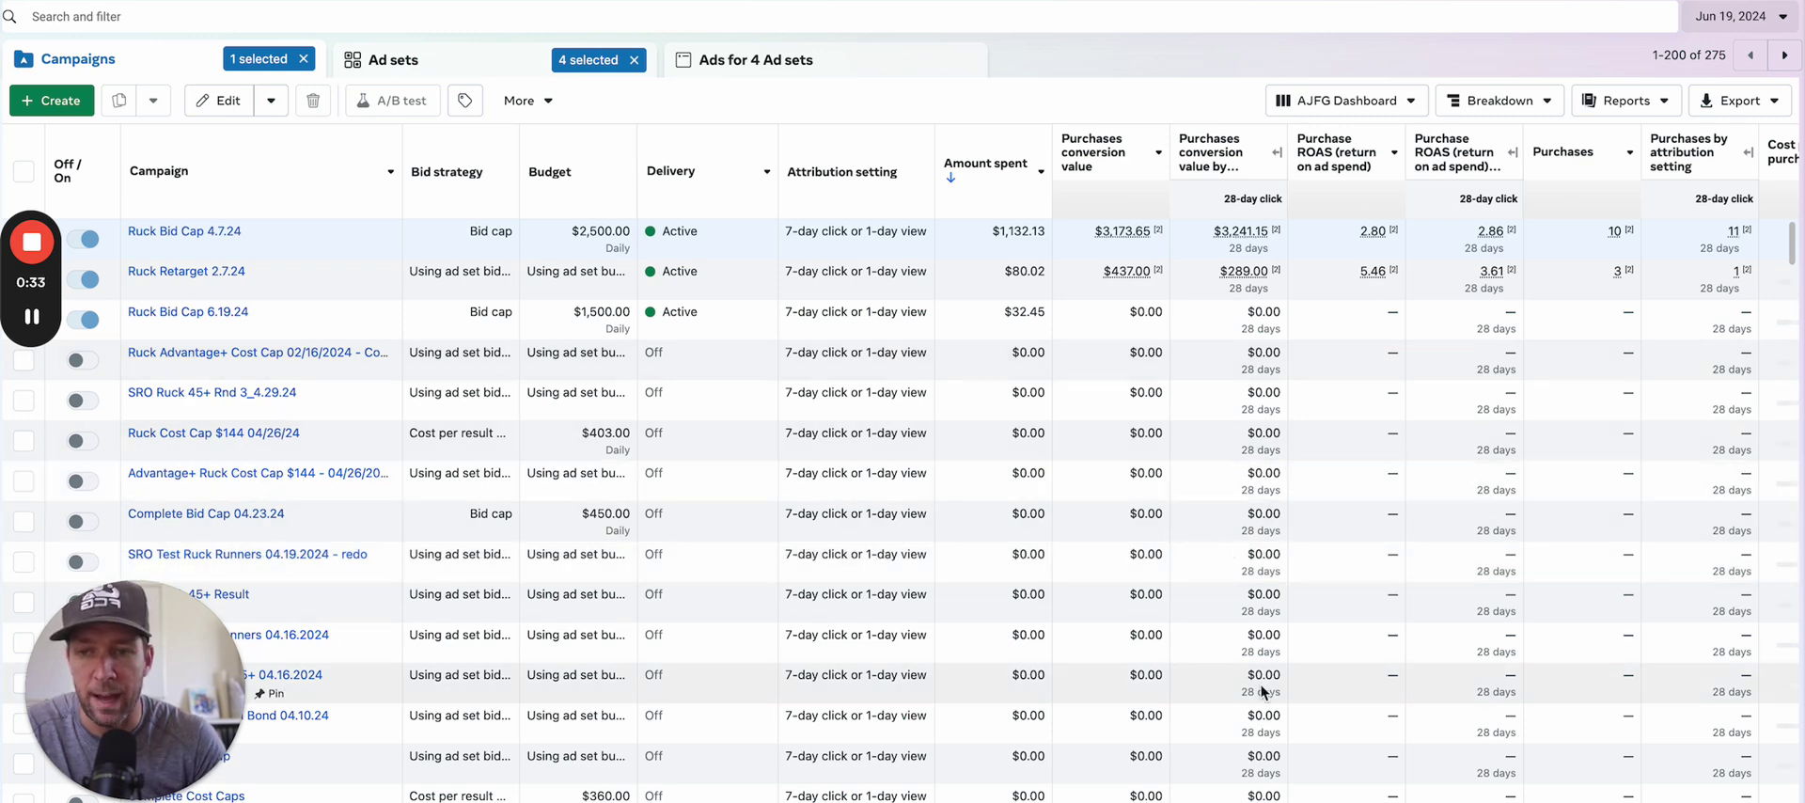
Set the date range to Jun 1 – Jun 14, 2024 and review the later columns.
left_click(1729, 28)
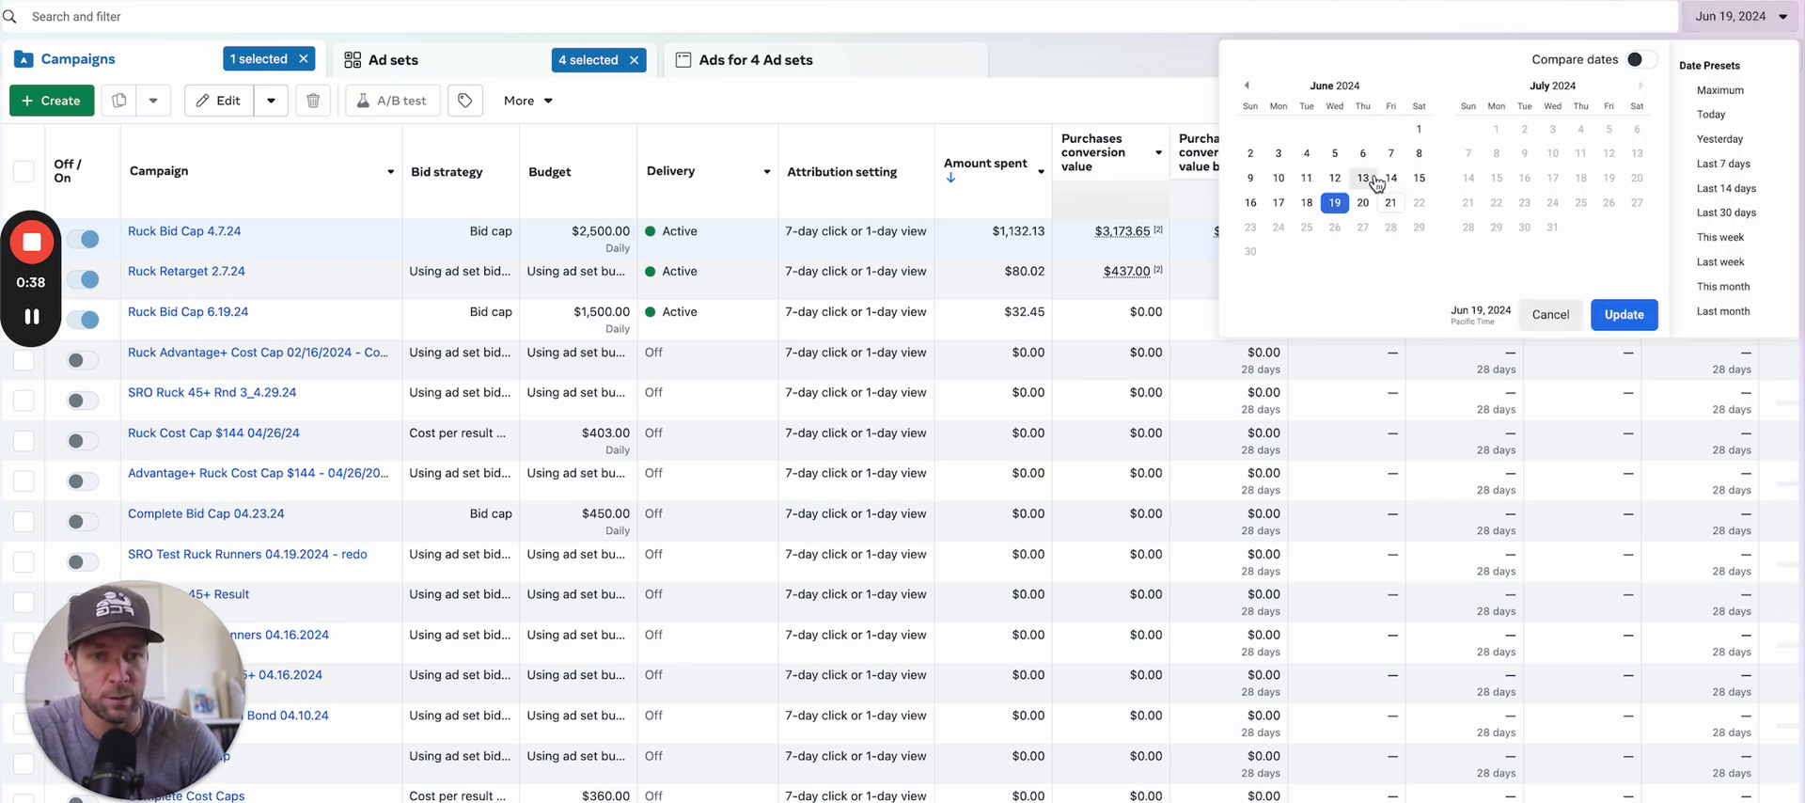
left_click(1418, 128)
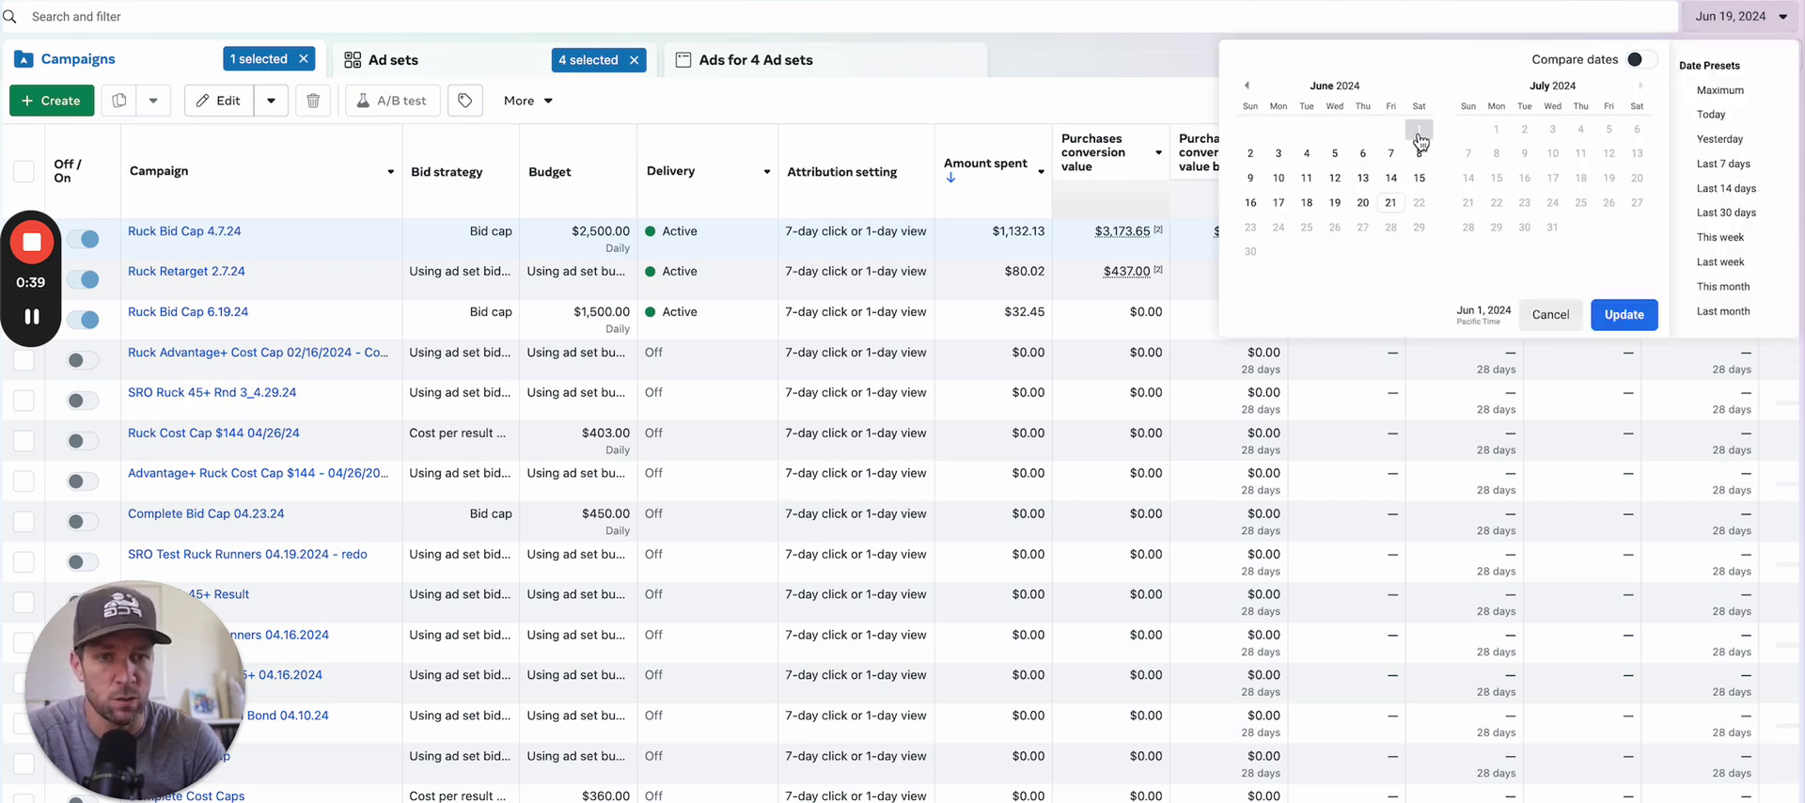
left_click(1391, 179)
left_click(1623, 314)
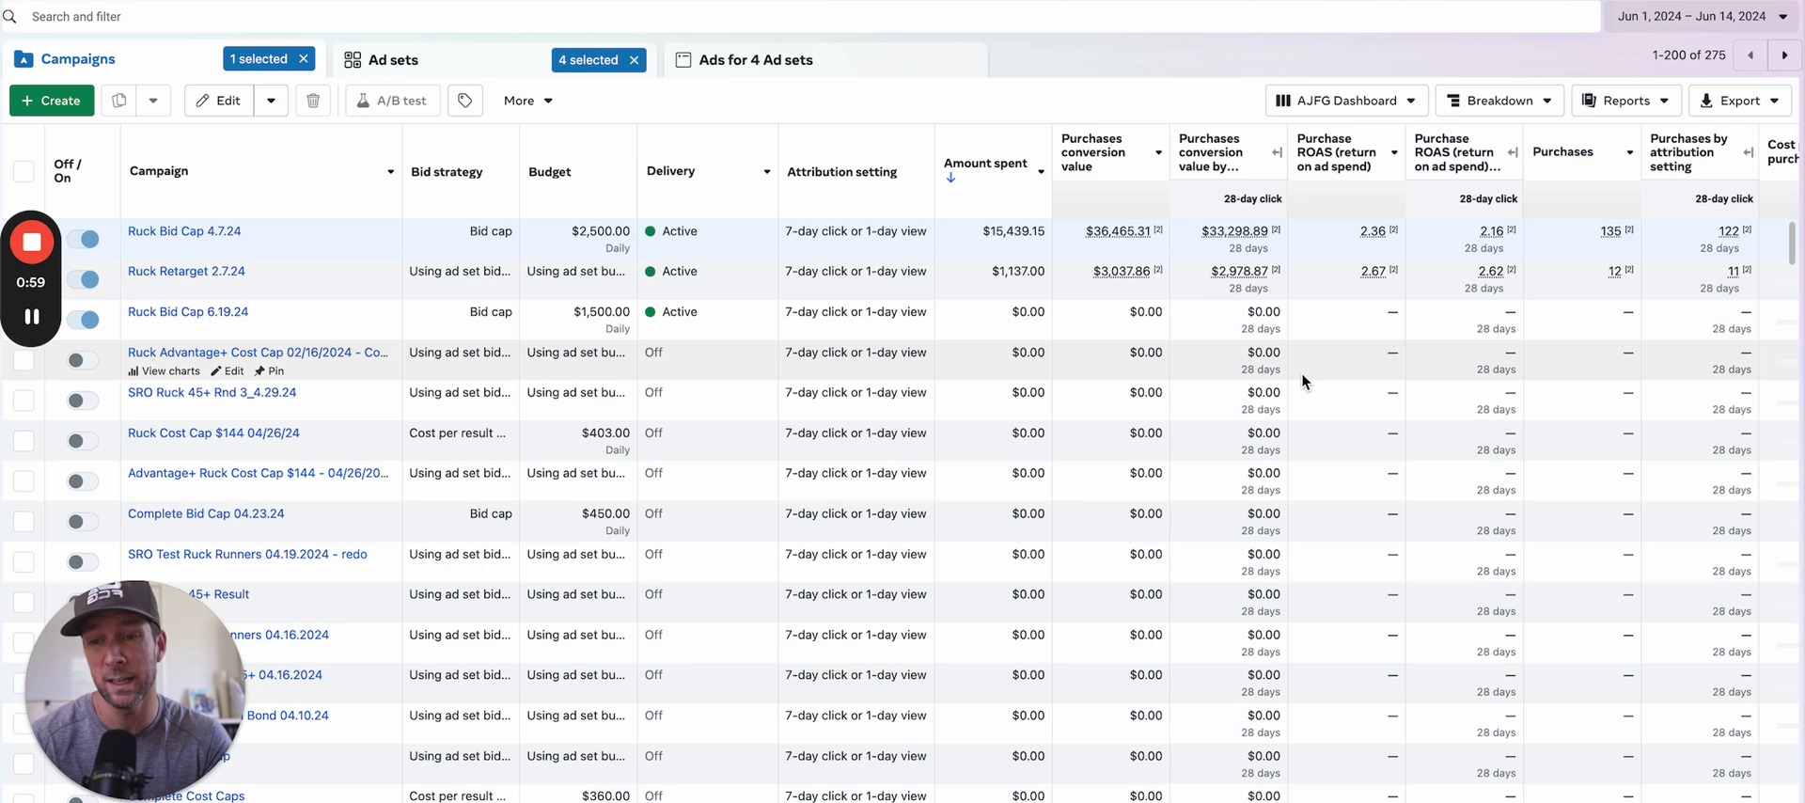
scroll(1301, 374, "right", 2)
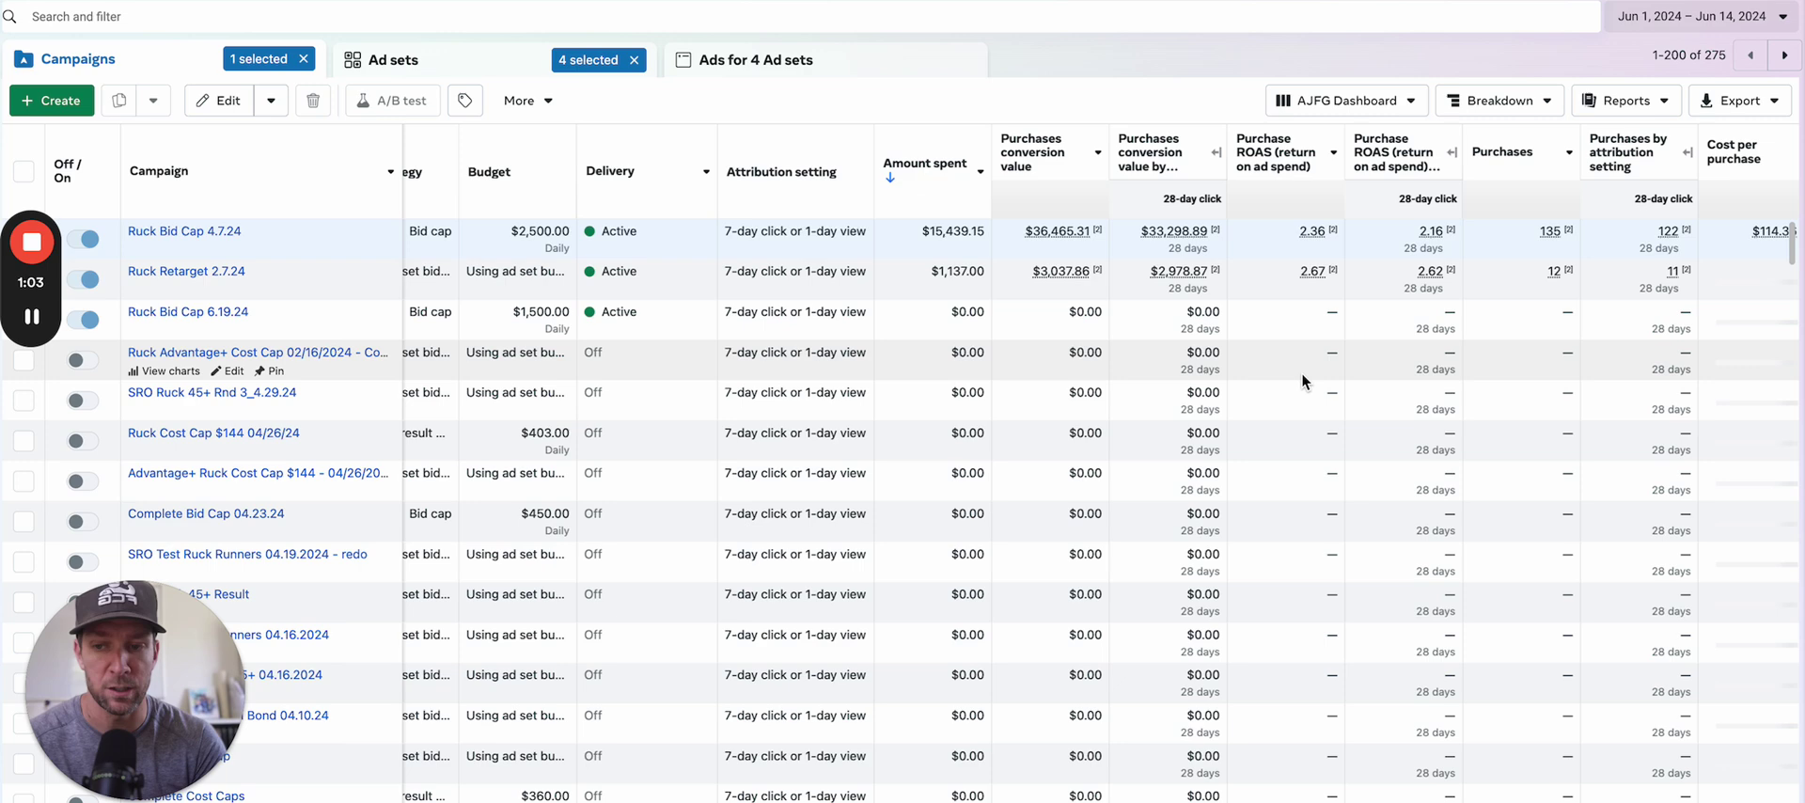
scroll(1301, 374, "right", 2)
scroll(1301, 377, "right", 5)
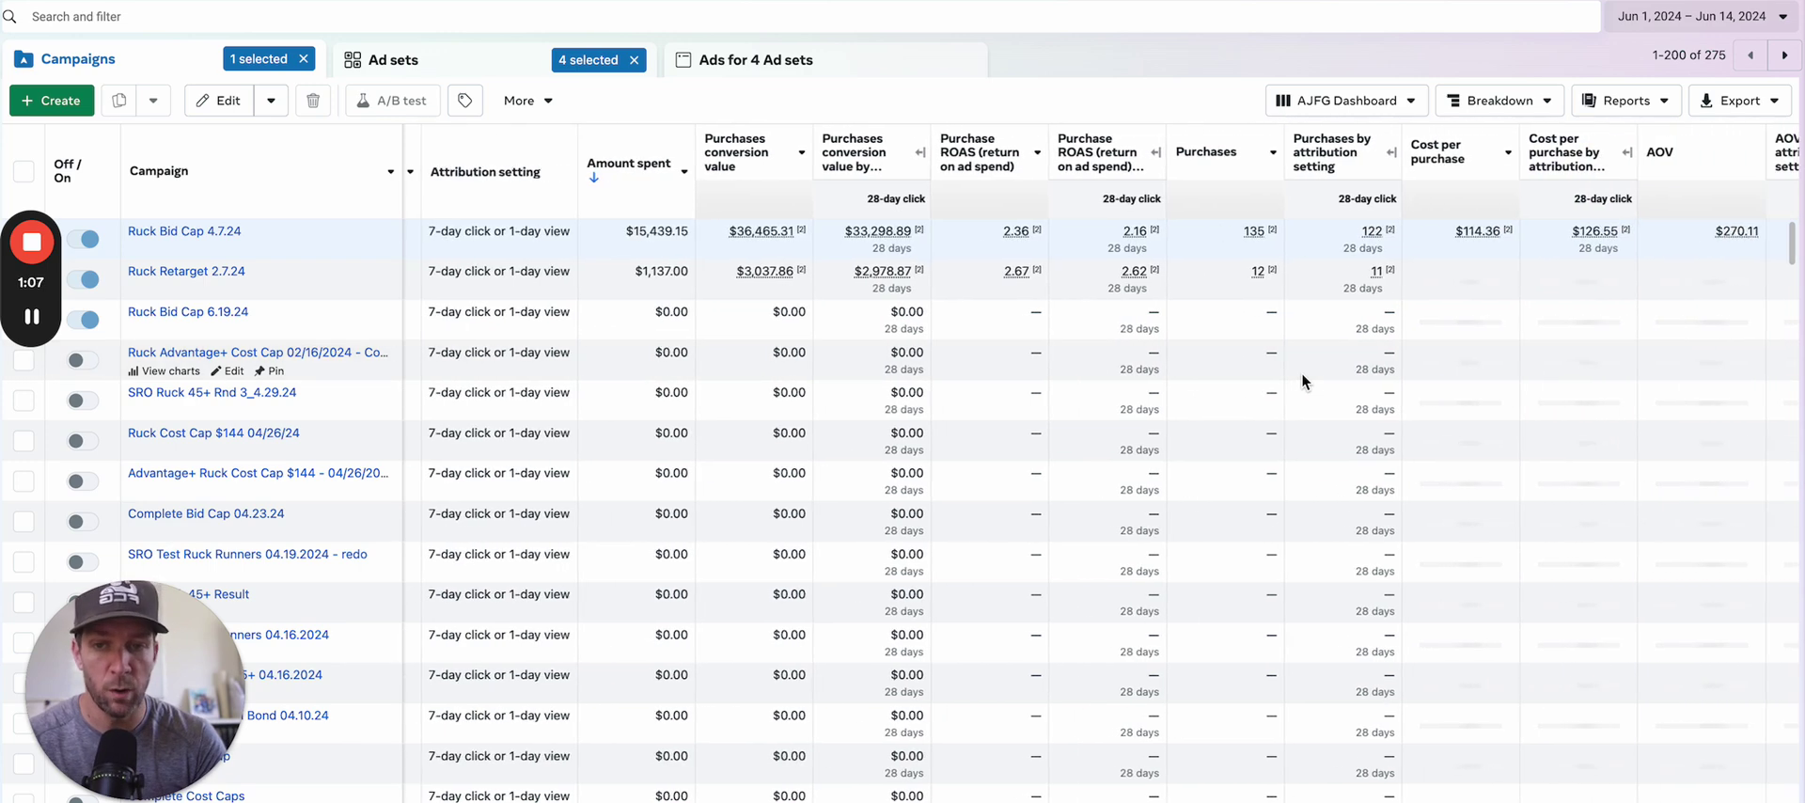
scroll(1301, 380, "right", 1)
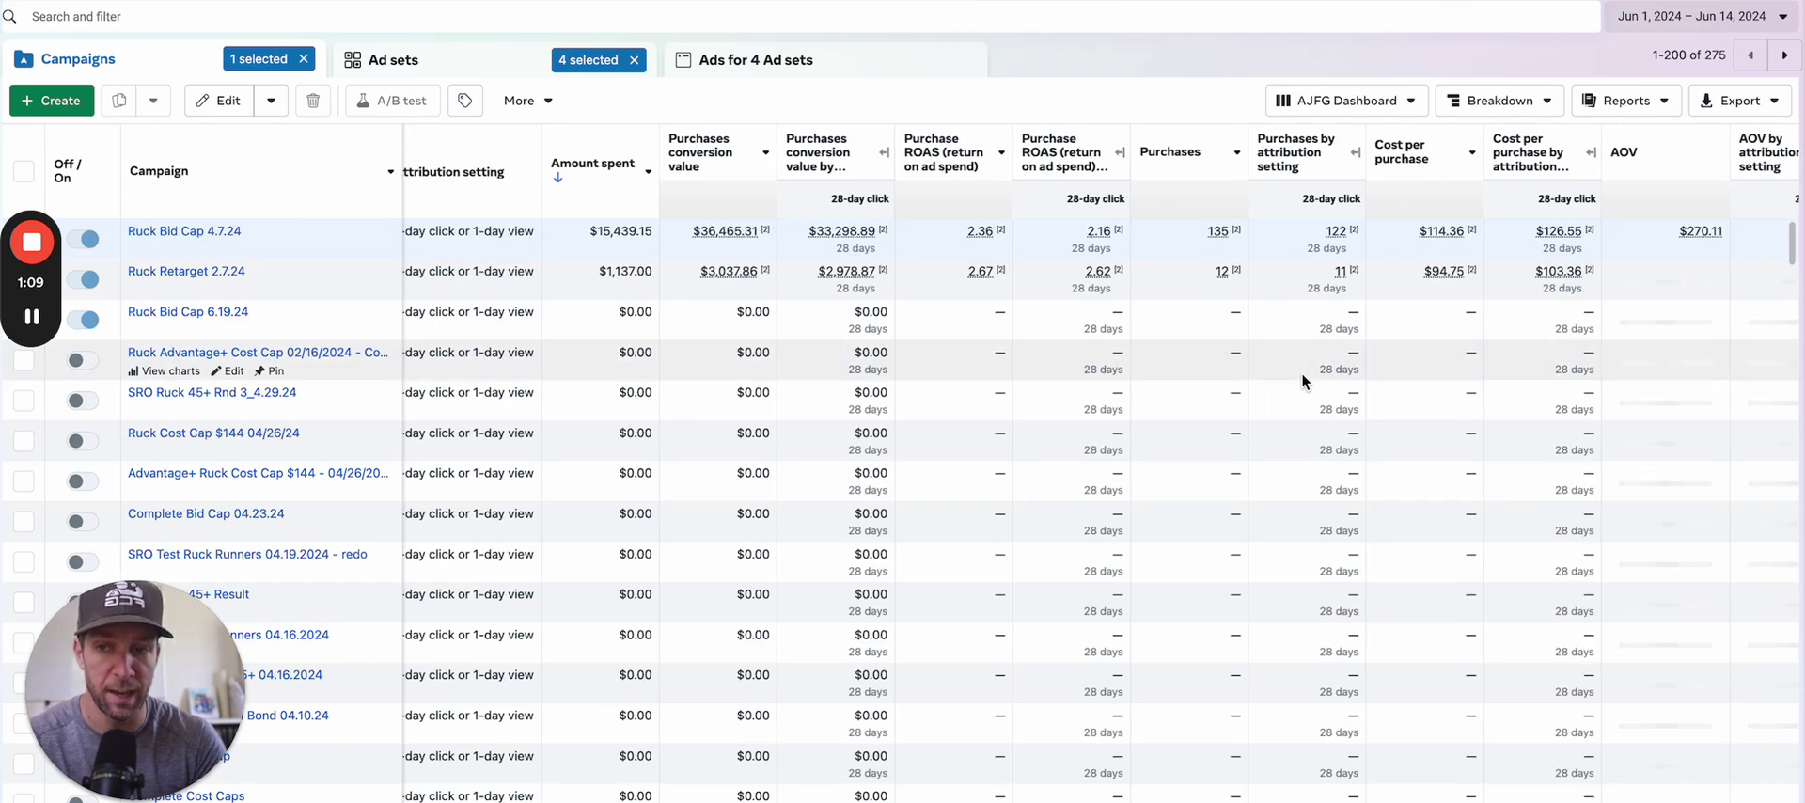
scroll(1301, 374, "right", 1)
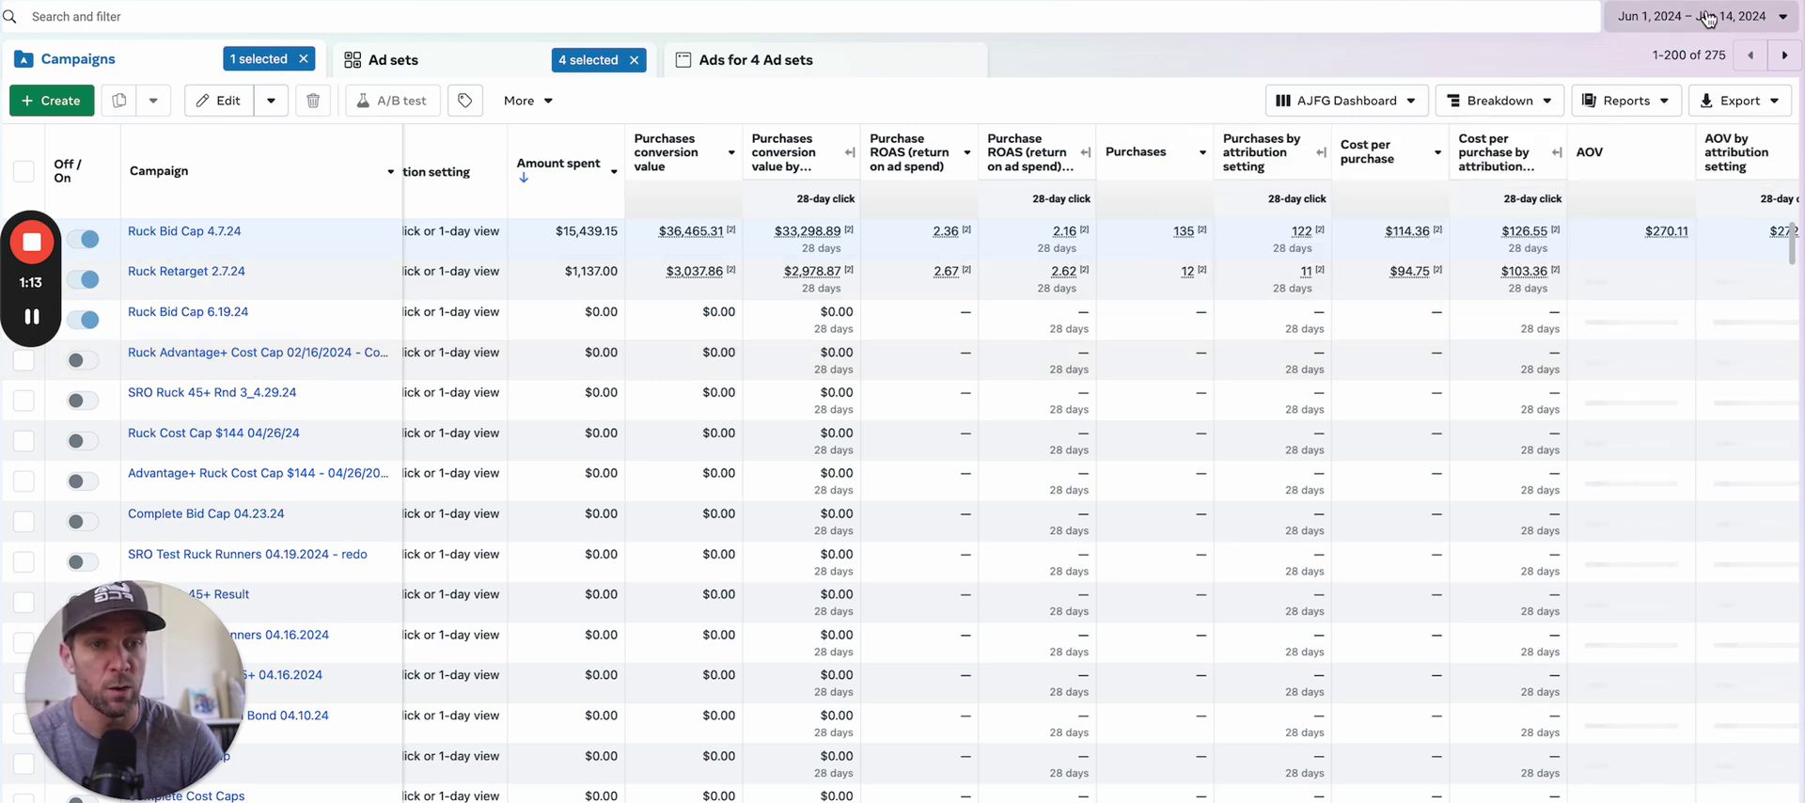
mouse_move(902, 177)
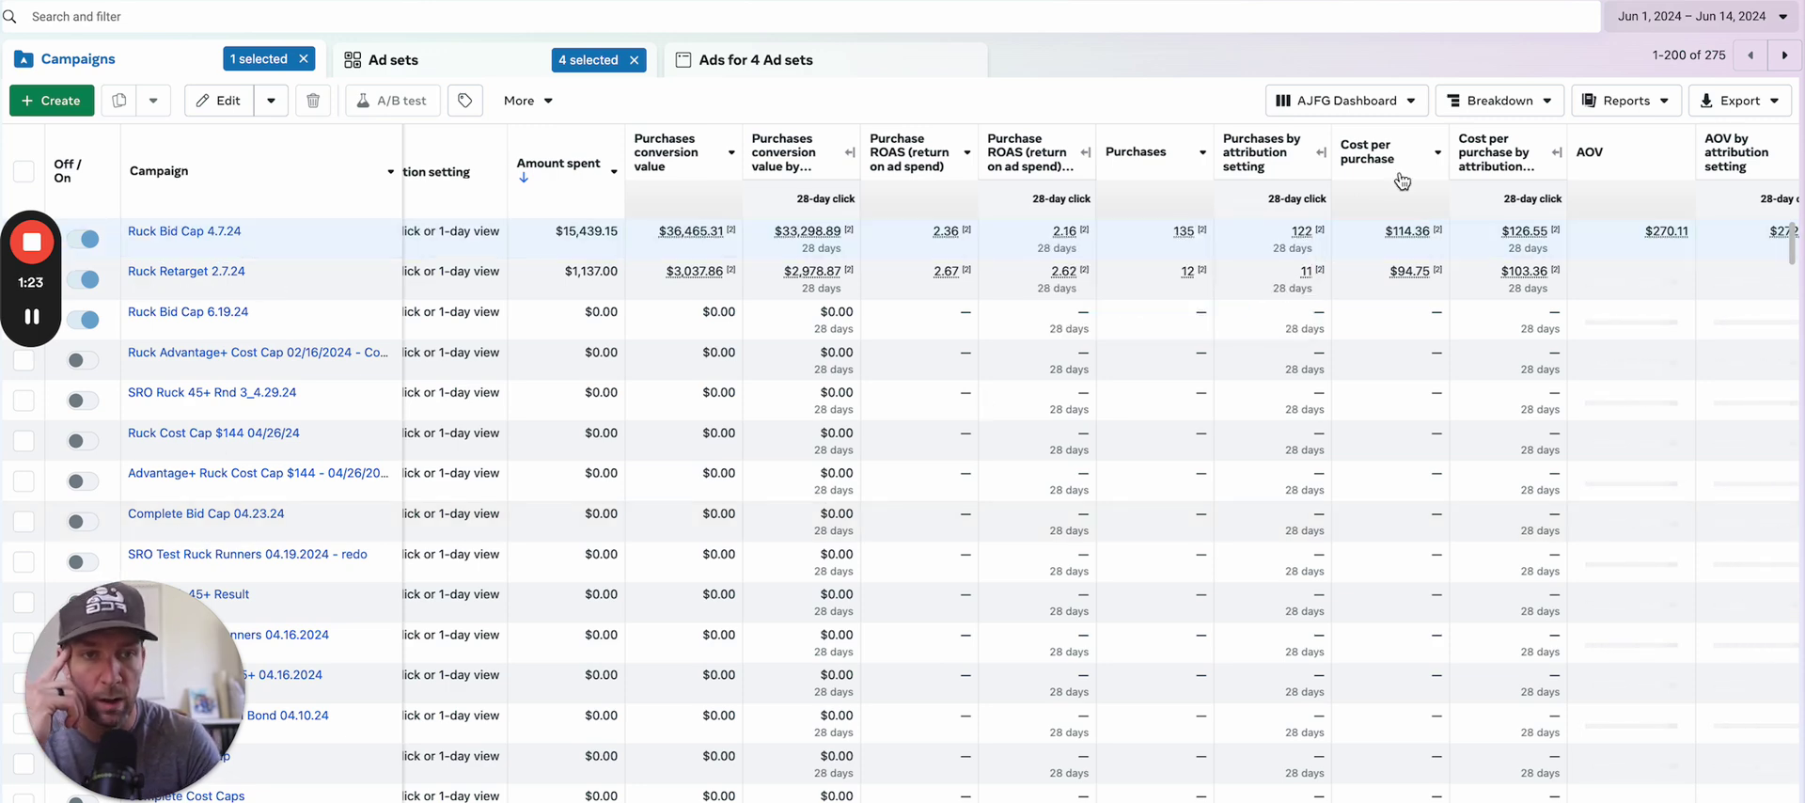
Show campaign results for Jun 14 alone, then for Jun 15 alone.
left_click(1704, 19)
left_click(1391, 178)
left_click(1623, 314)
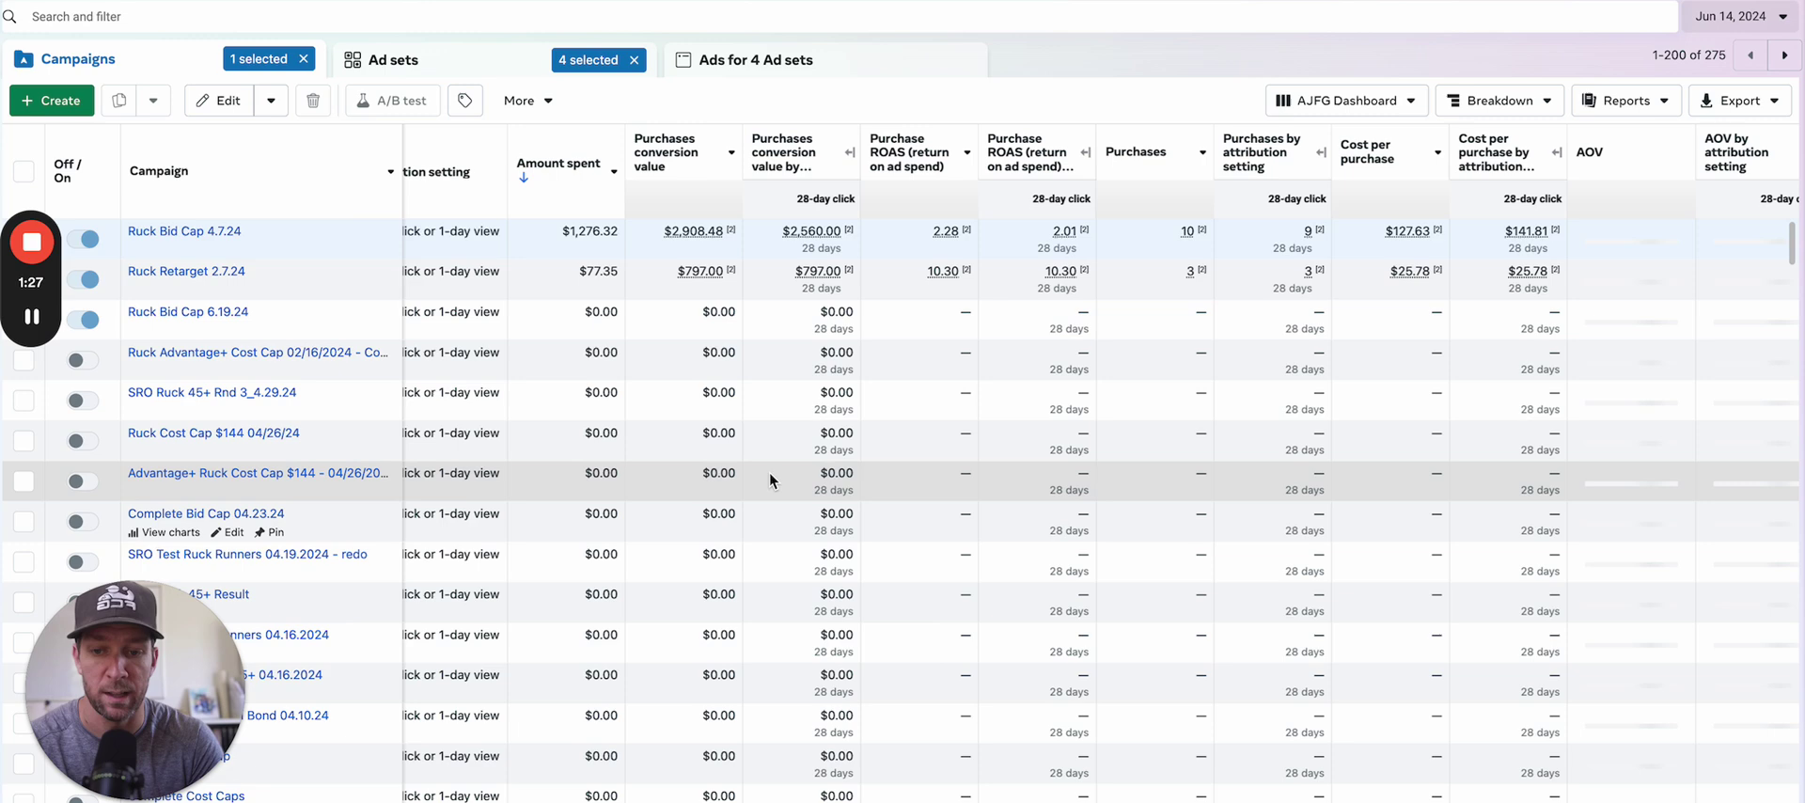
left_click(1726, 27)
left_click(1419, 177)
left_click(1638, 313)
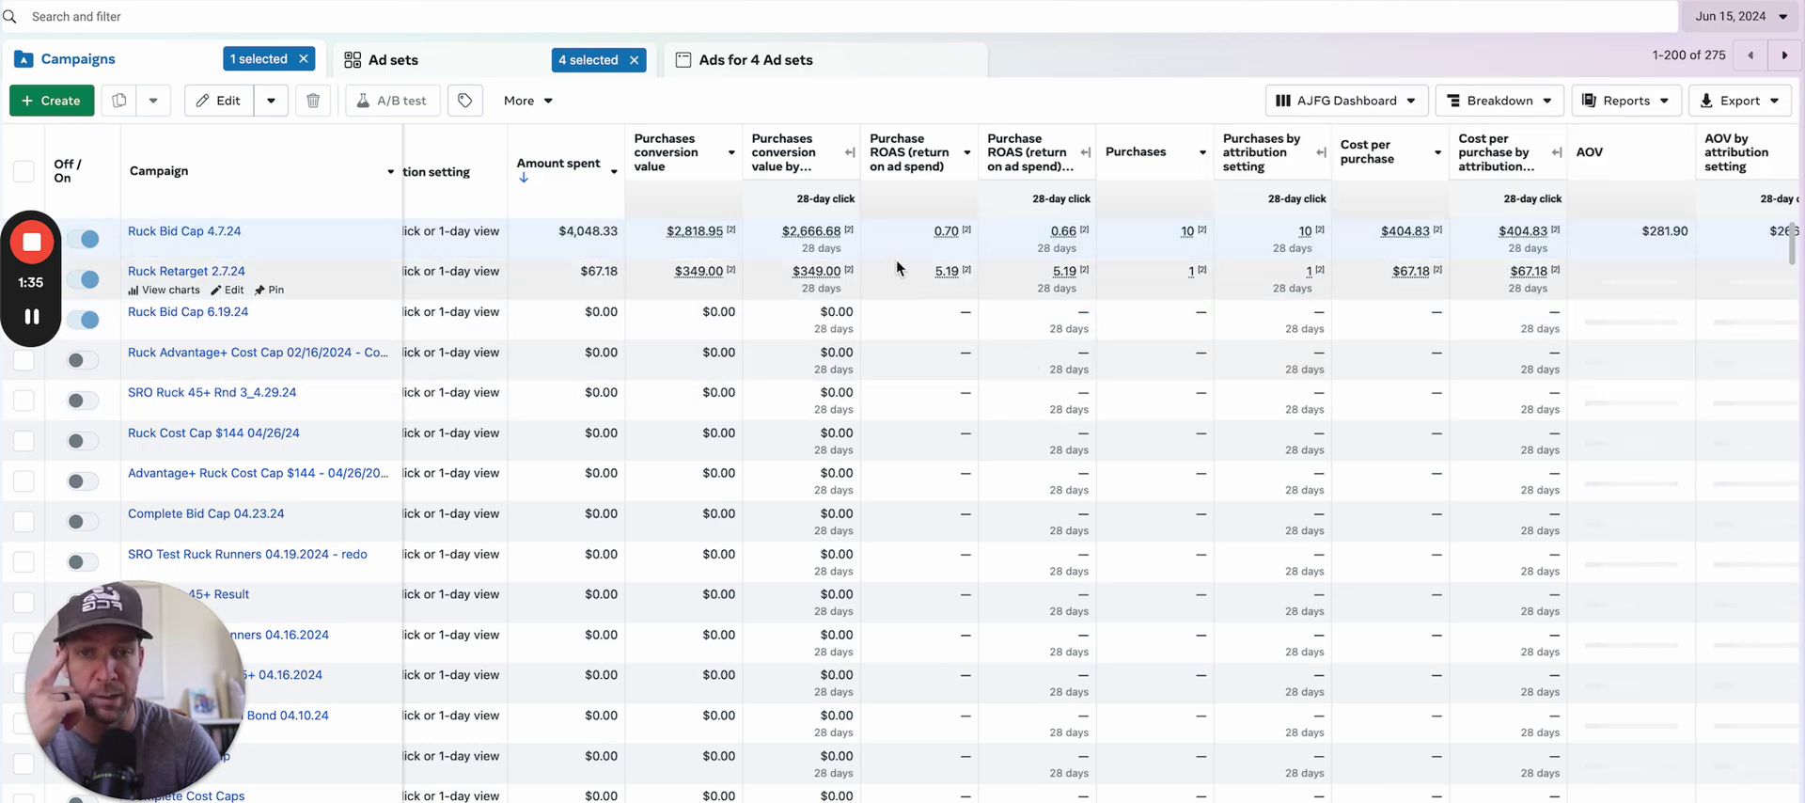
mouse_move(943, 228)
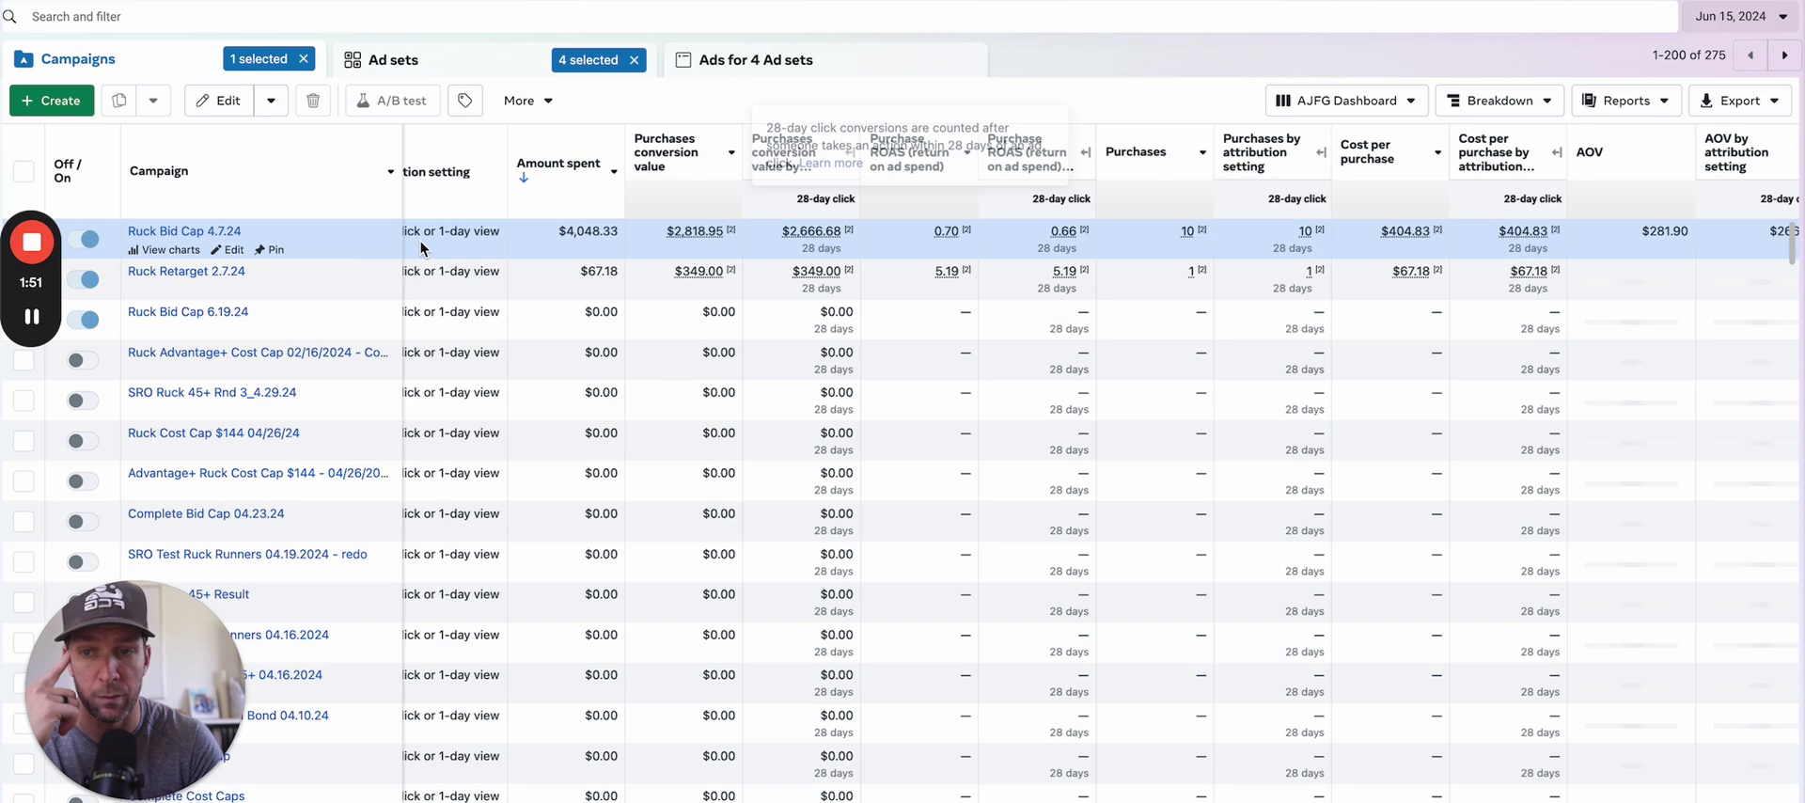
Step the reporting day to Jun 16, then to Jun 17.
left_click(1739, 16)
left_click(1251, 202)
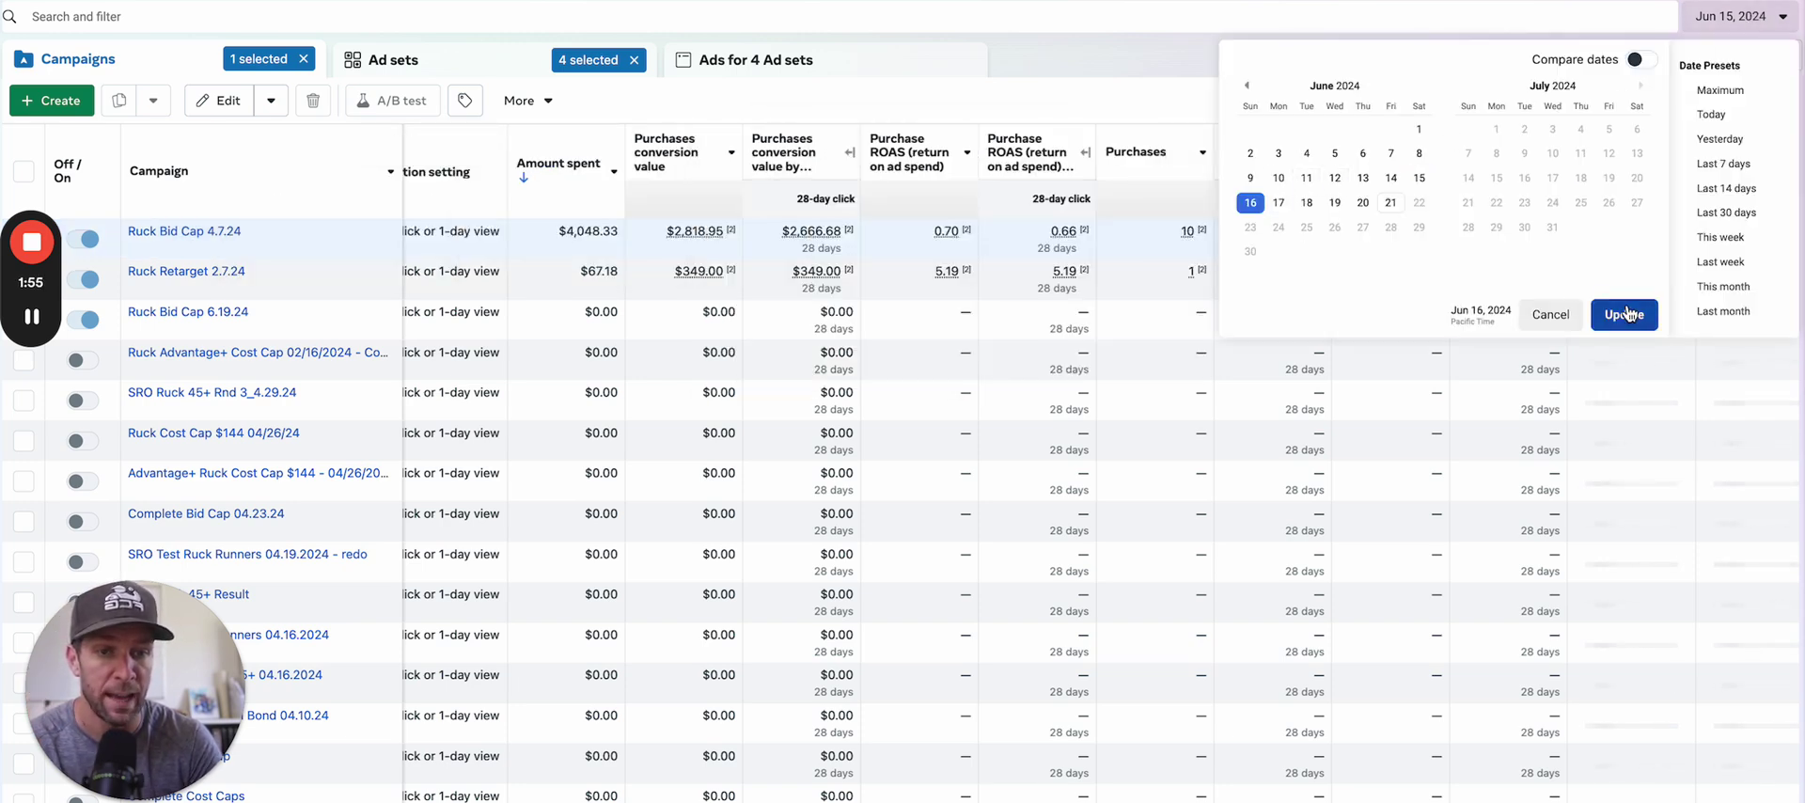
left_click(1624, 314)
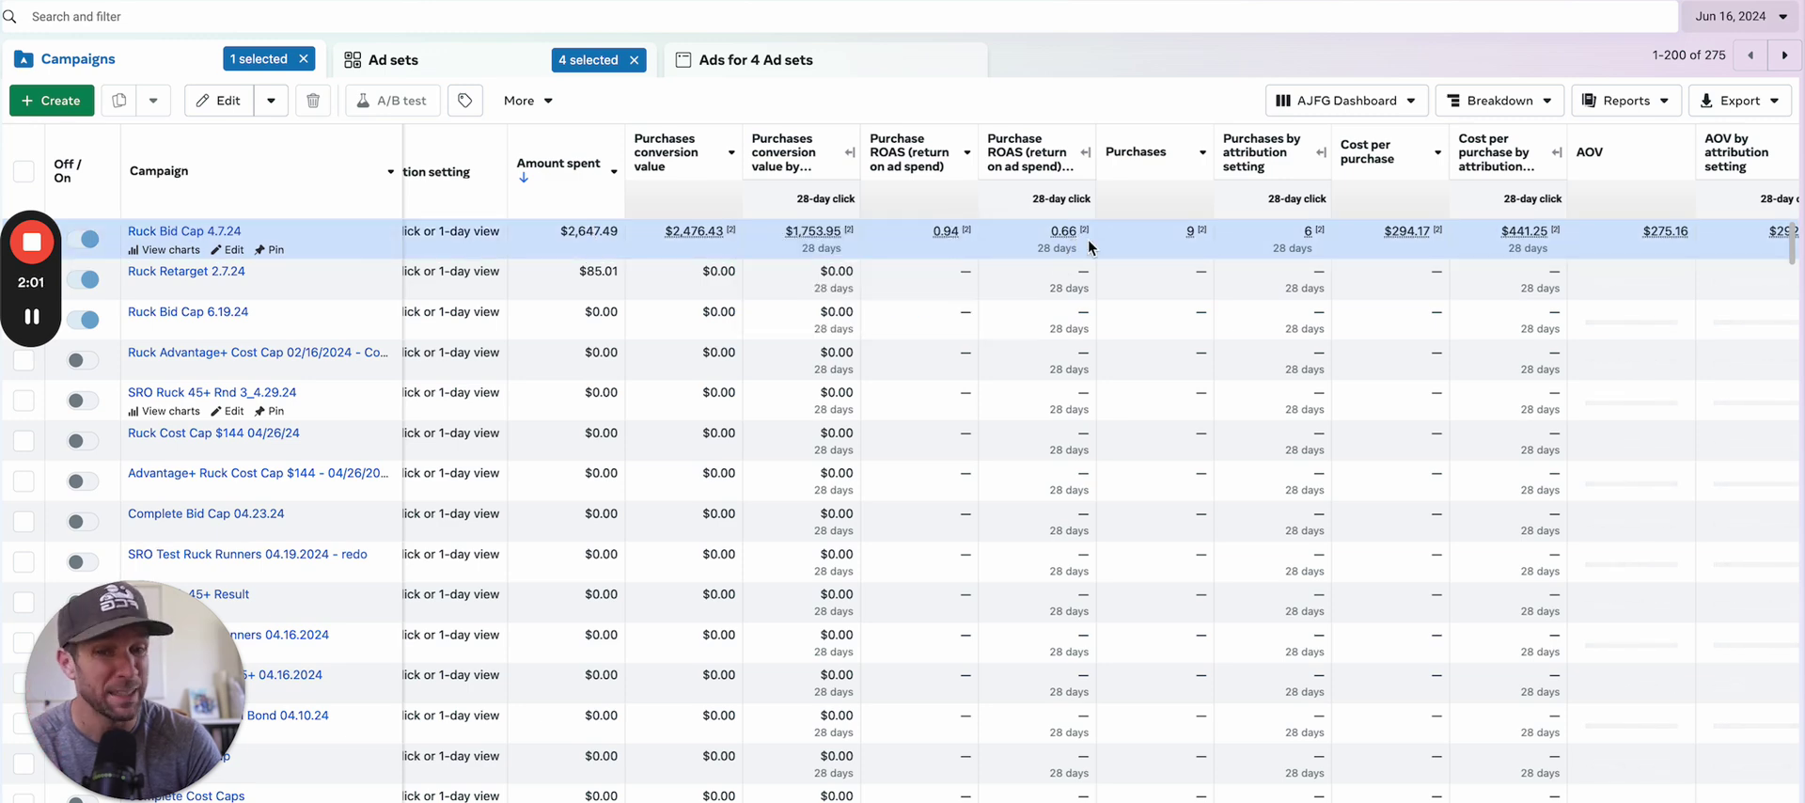
left_click(1737, 16)
left_click(1278, 202)
left_click(1624, 314)
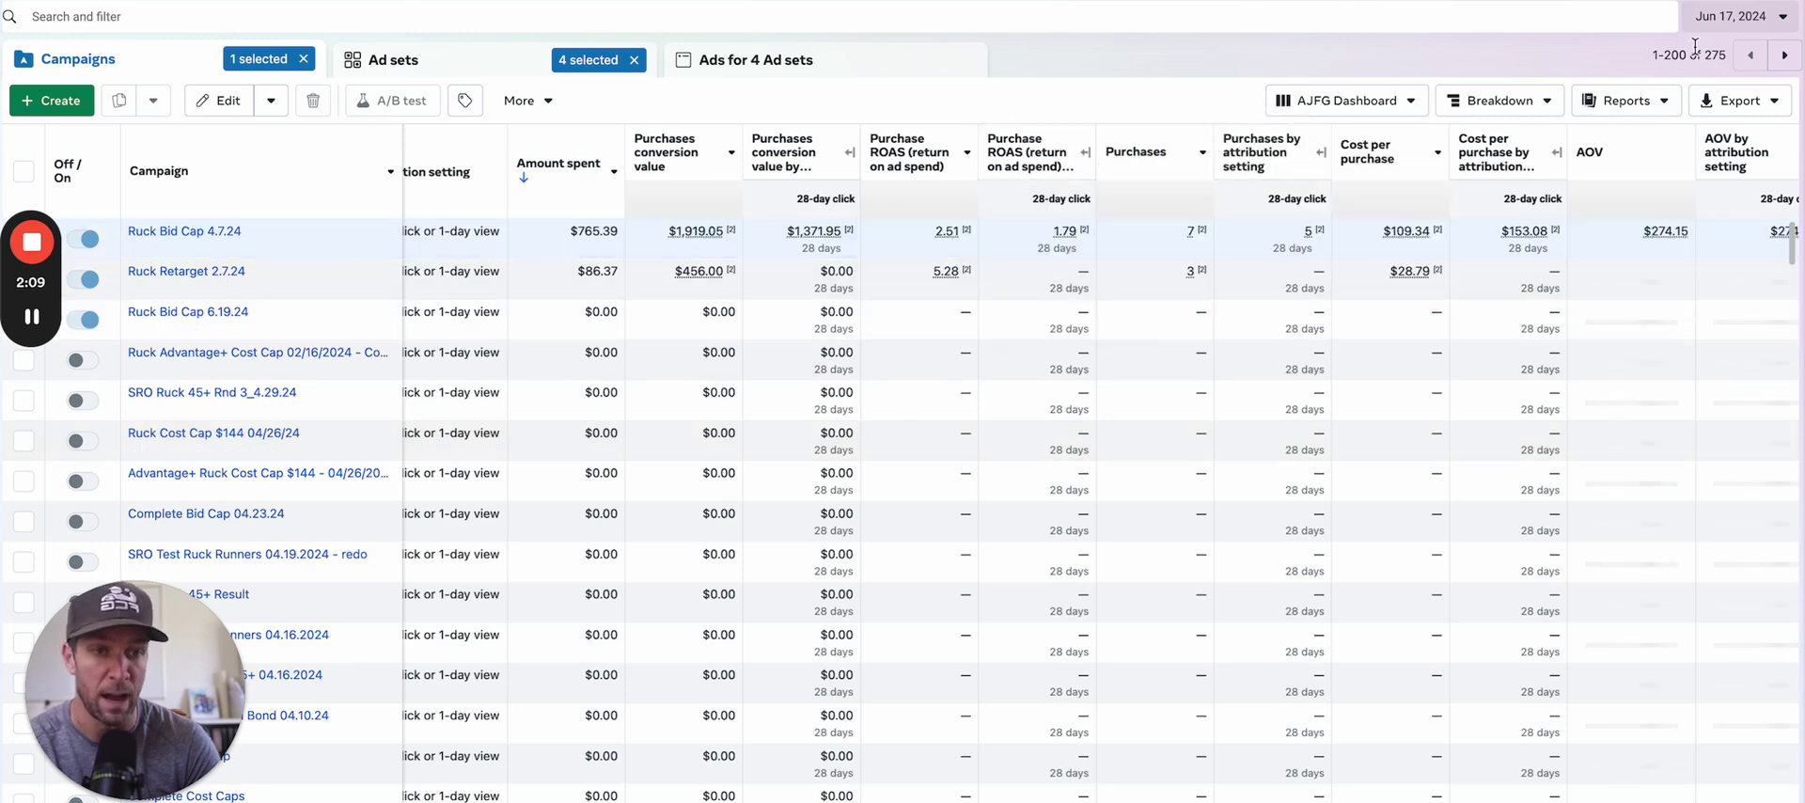
Set the date range to Jun 18 – Jun 21, 2024.
left_click(1724, 28)
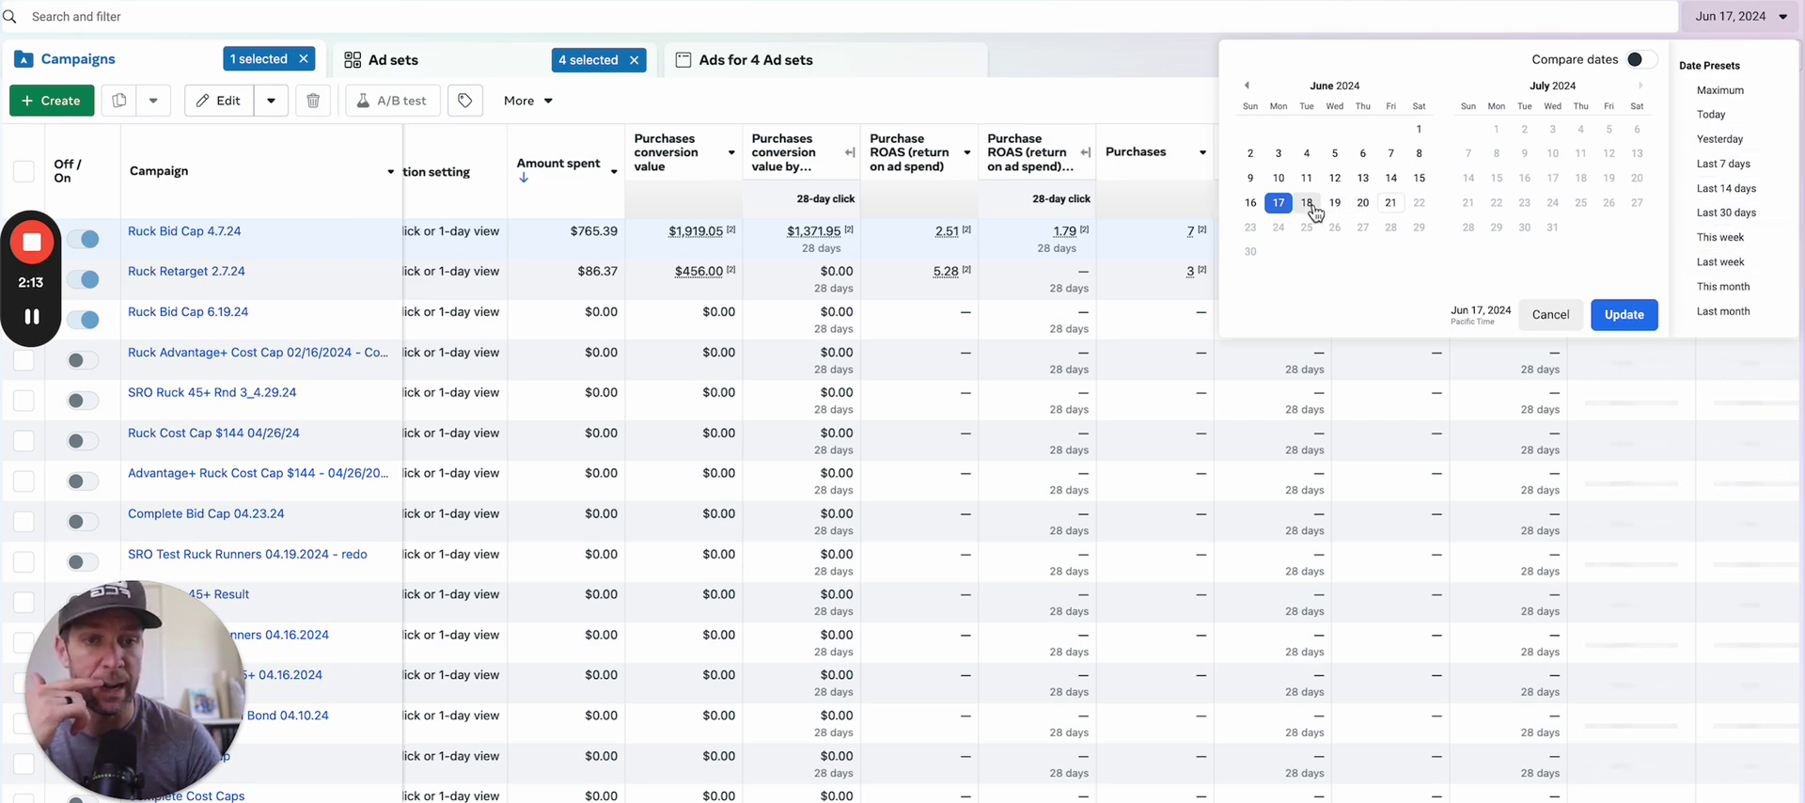
left_click(1308, 206)
left_click(1390, 202)
left_click(1623, 314)
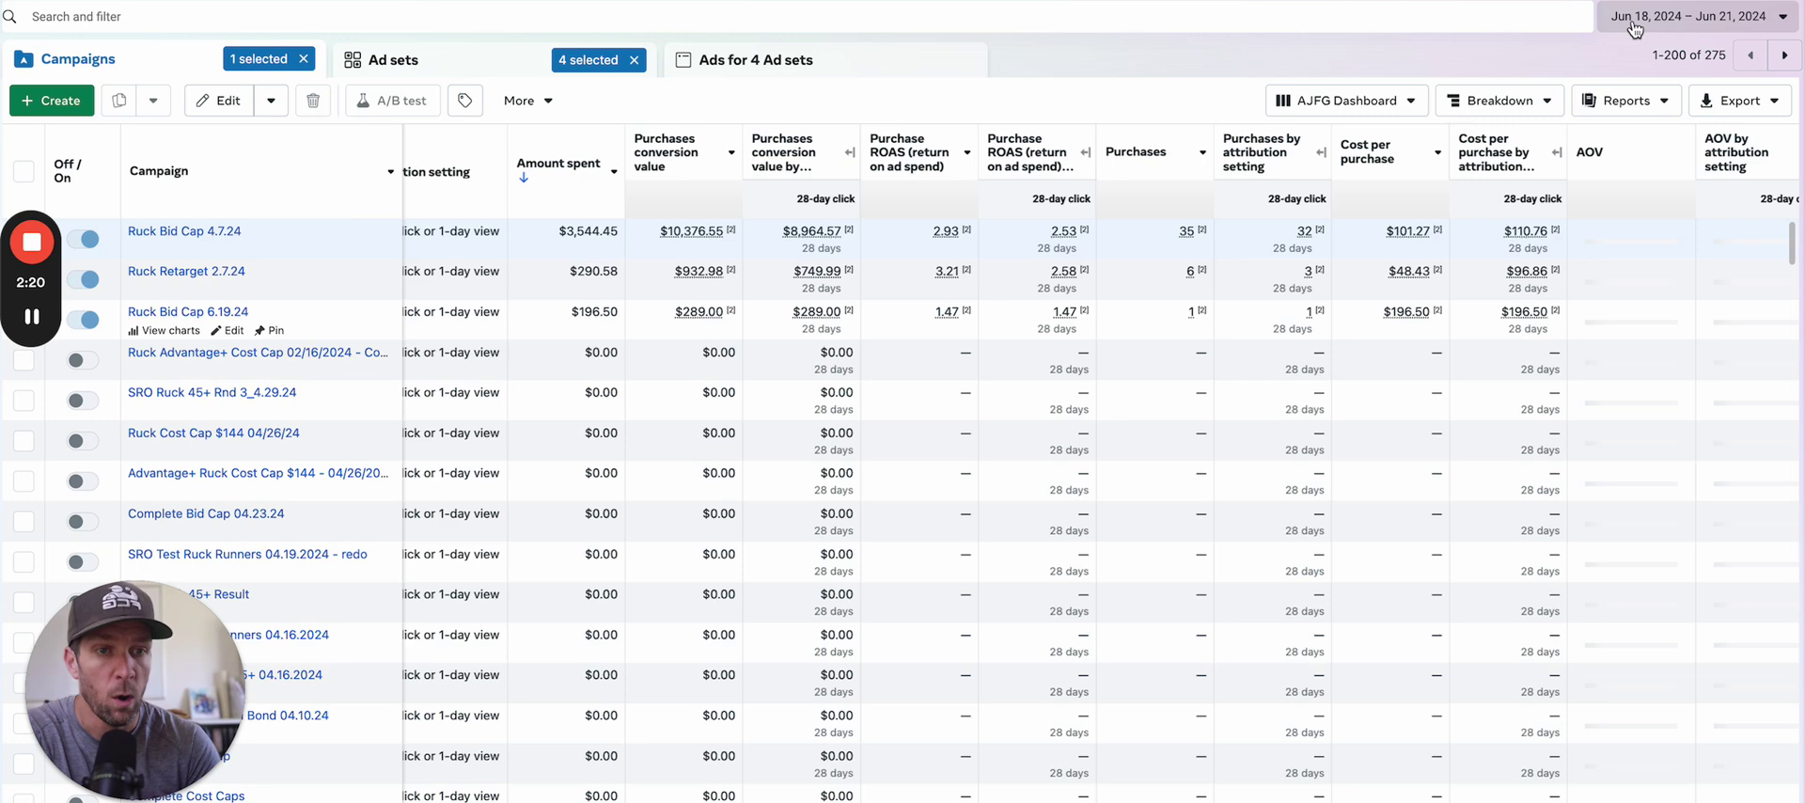
left_click(1692, 16)
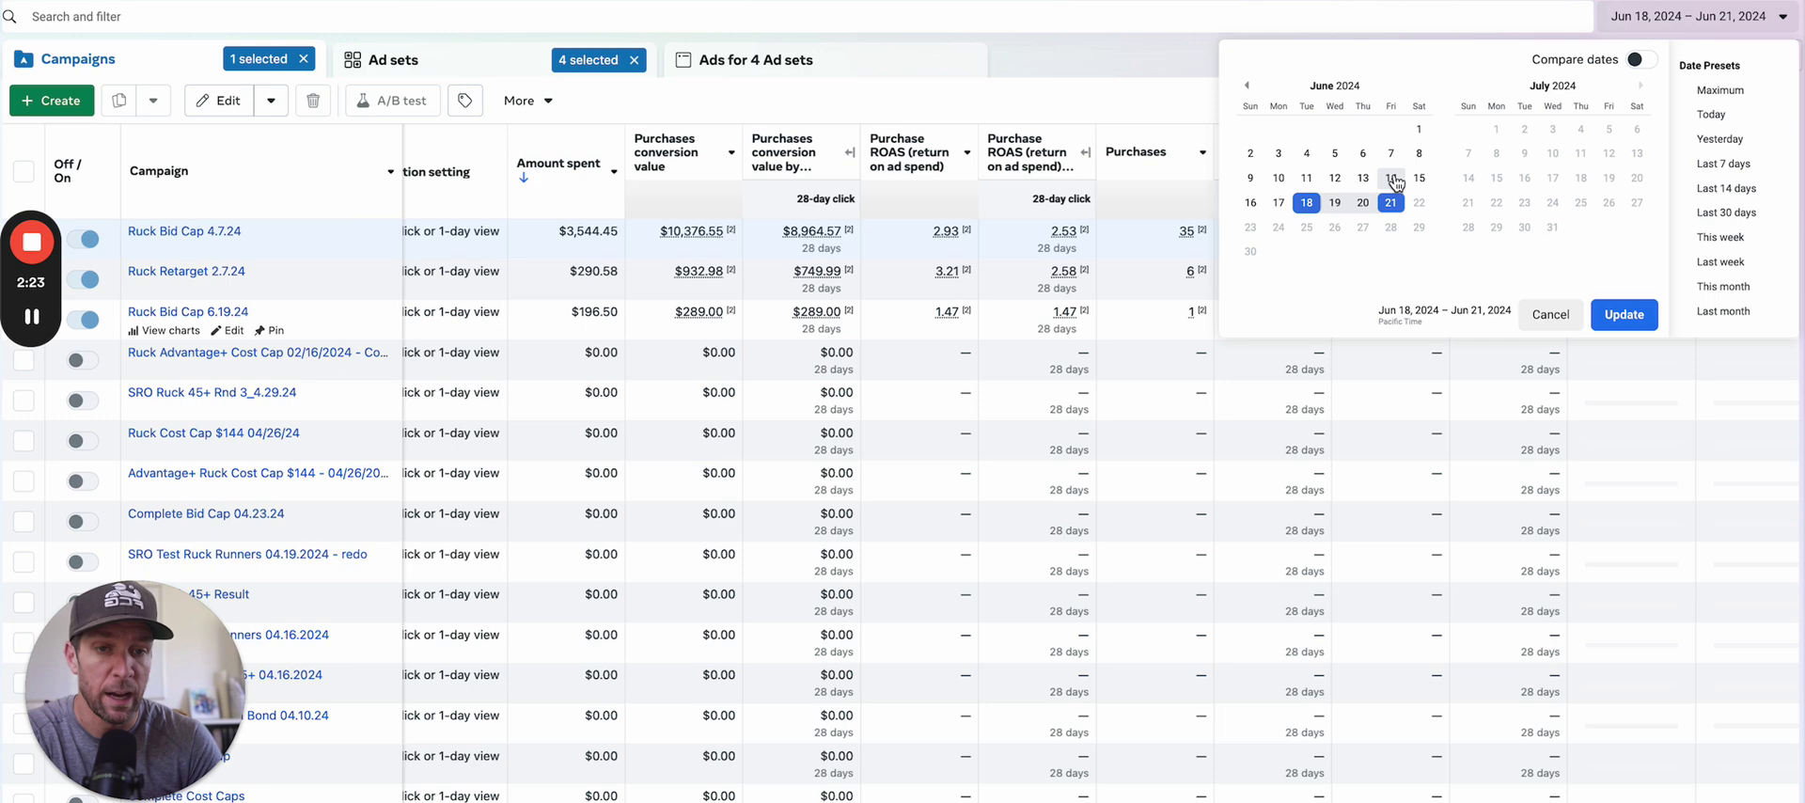
left_click(1391, 179)
left_click(1278, 202)
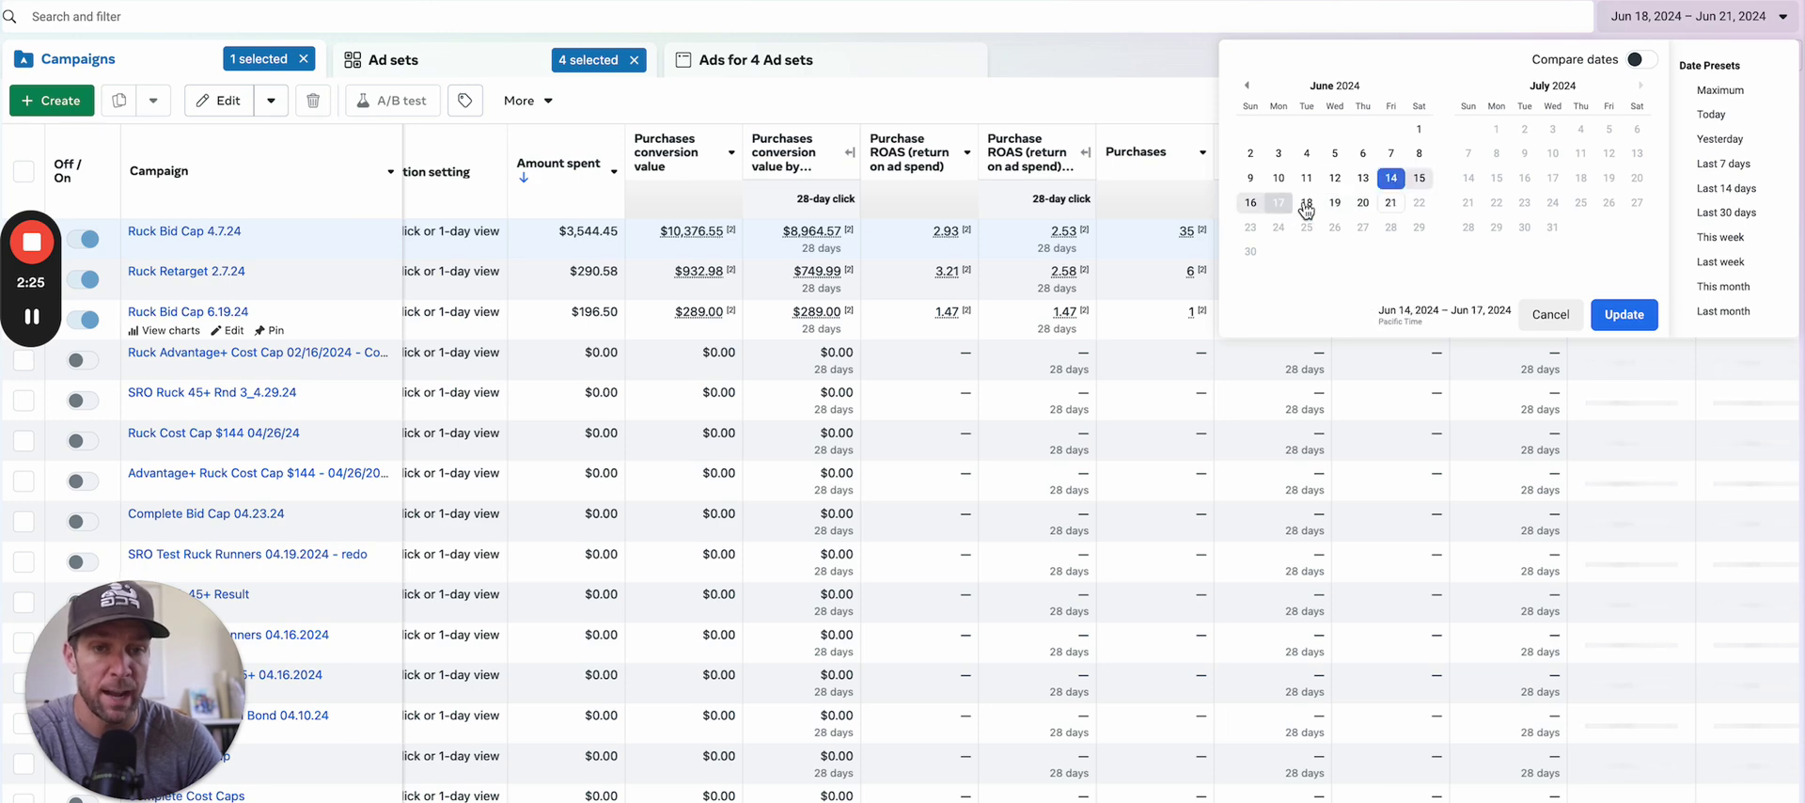
left_click(1626, 317)
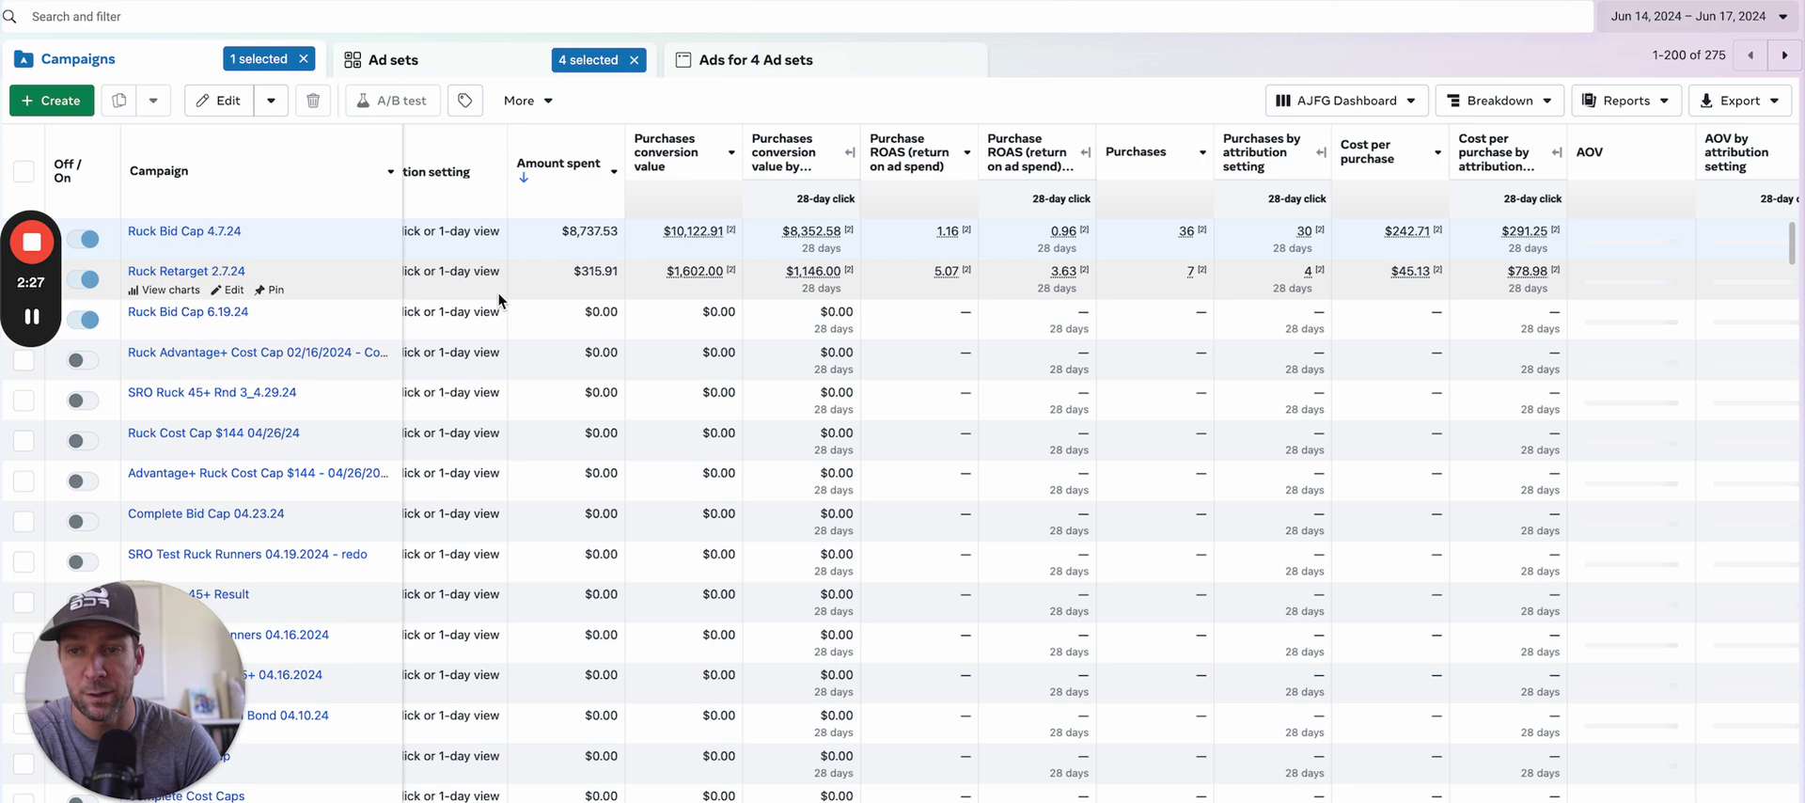
left_click(212, 232)
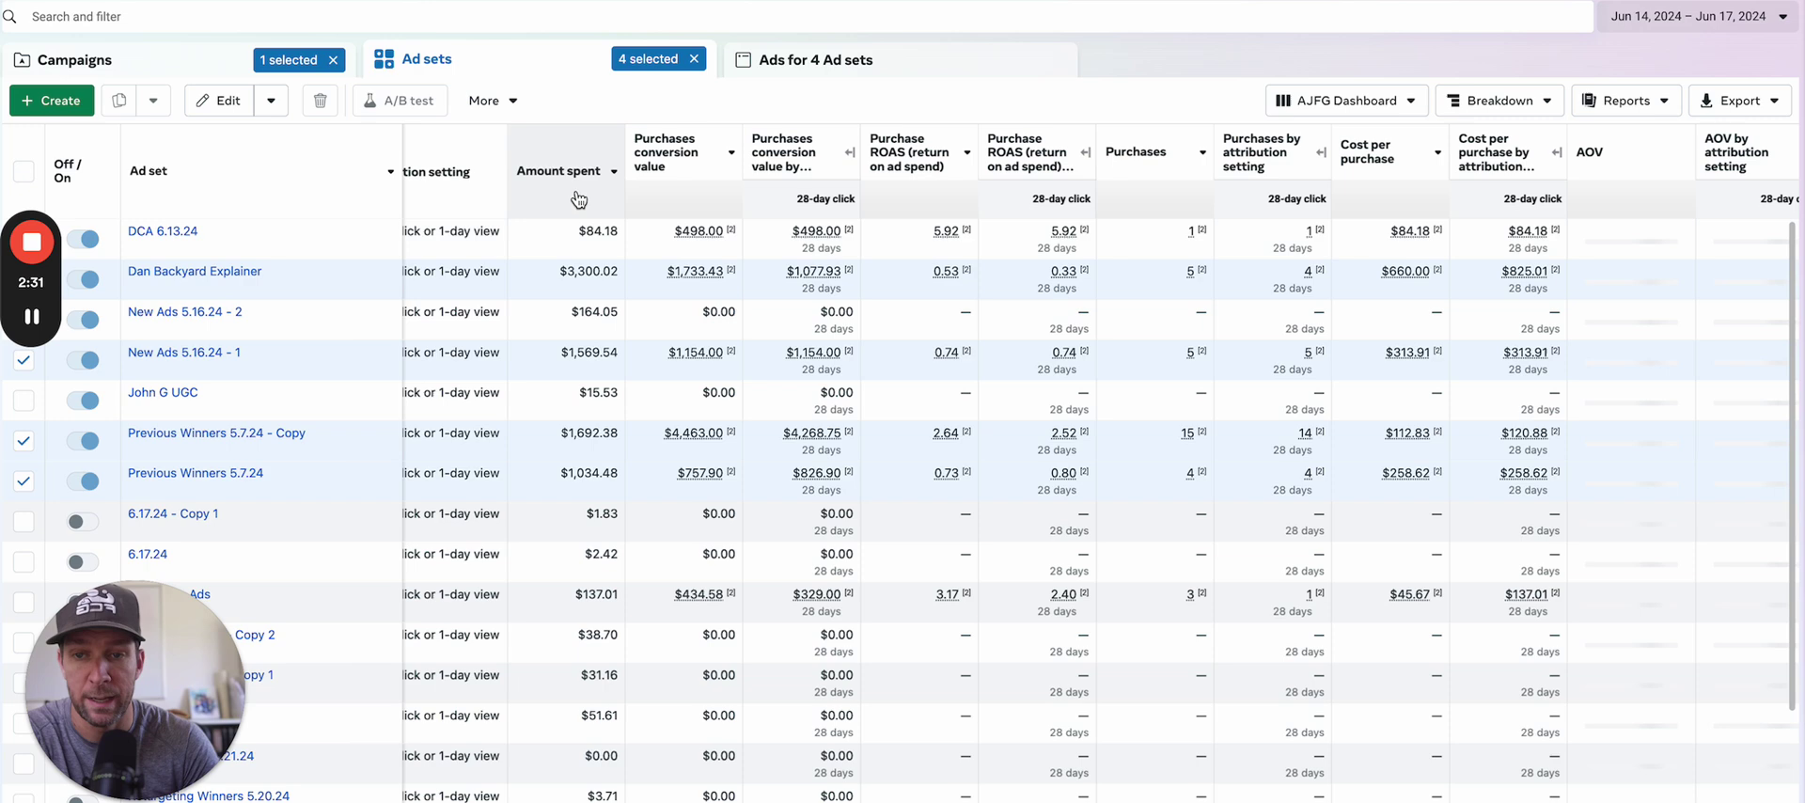
left_click(273, 19)
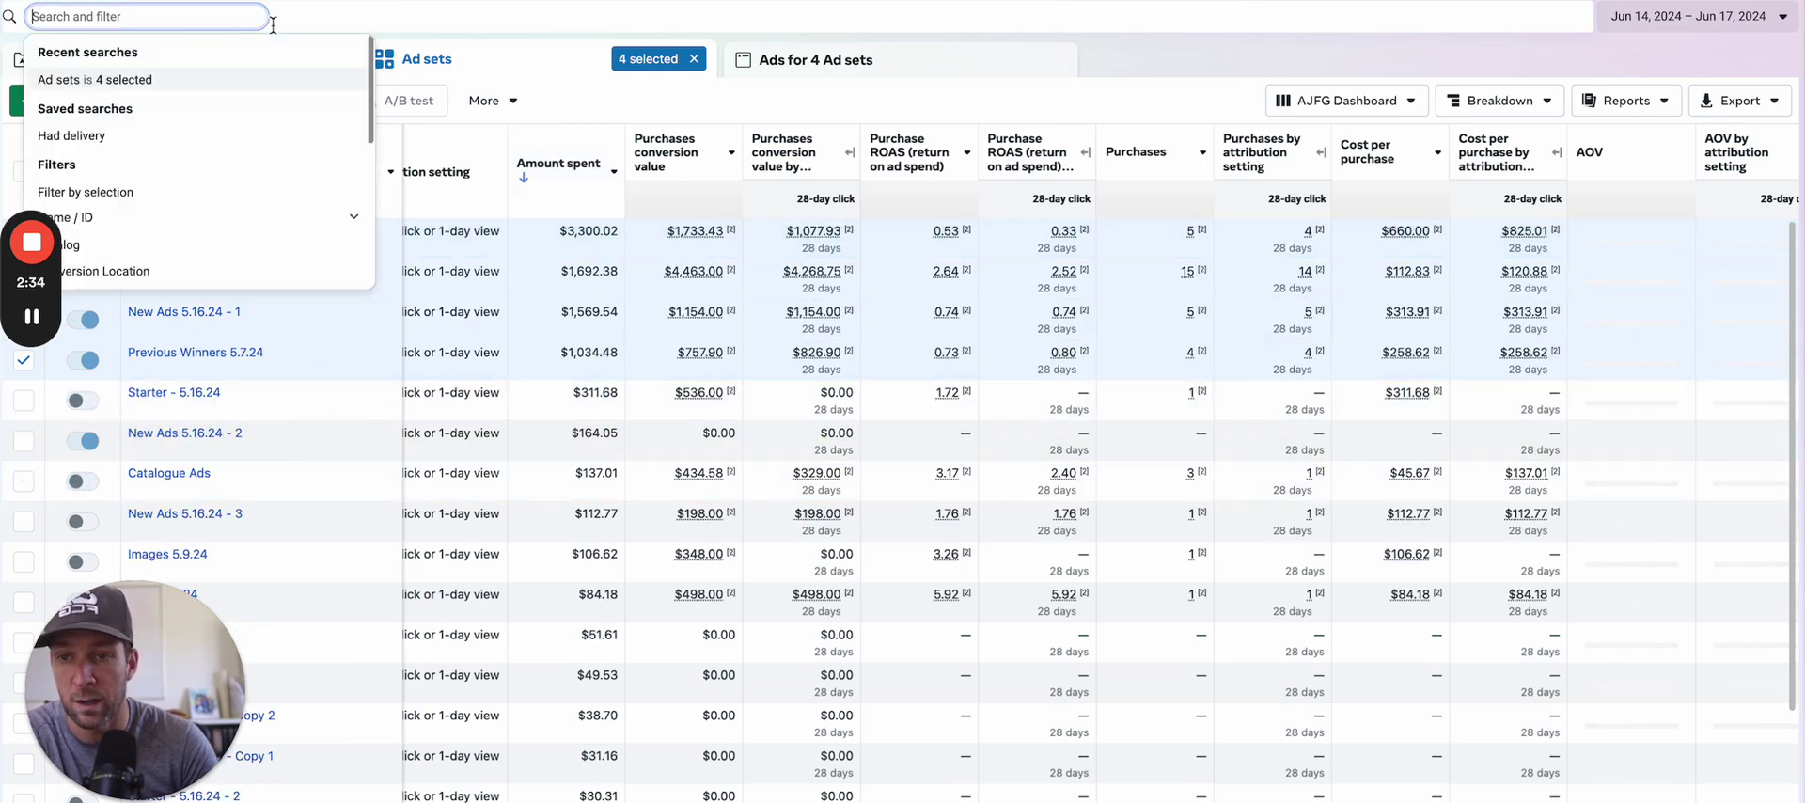
left_click(532, 28)
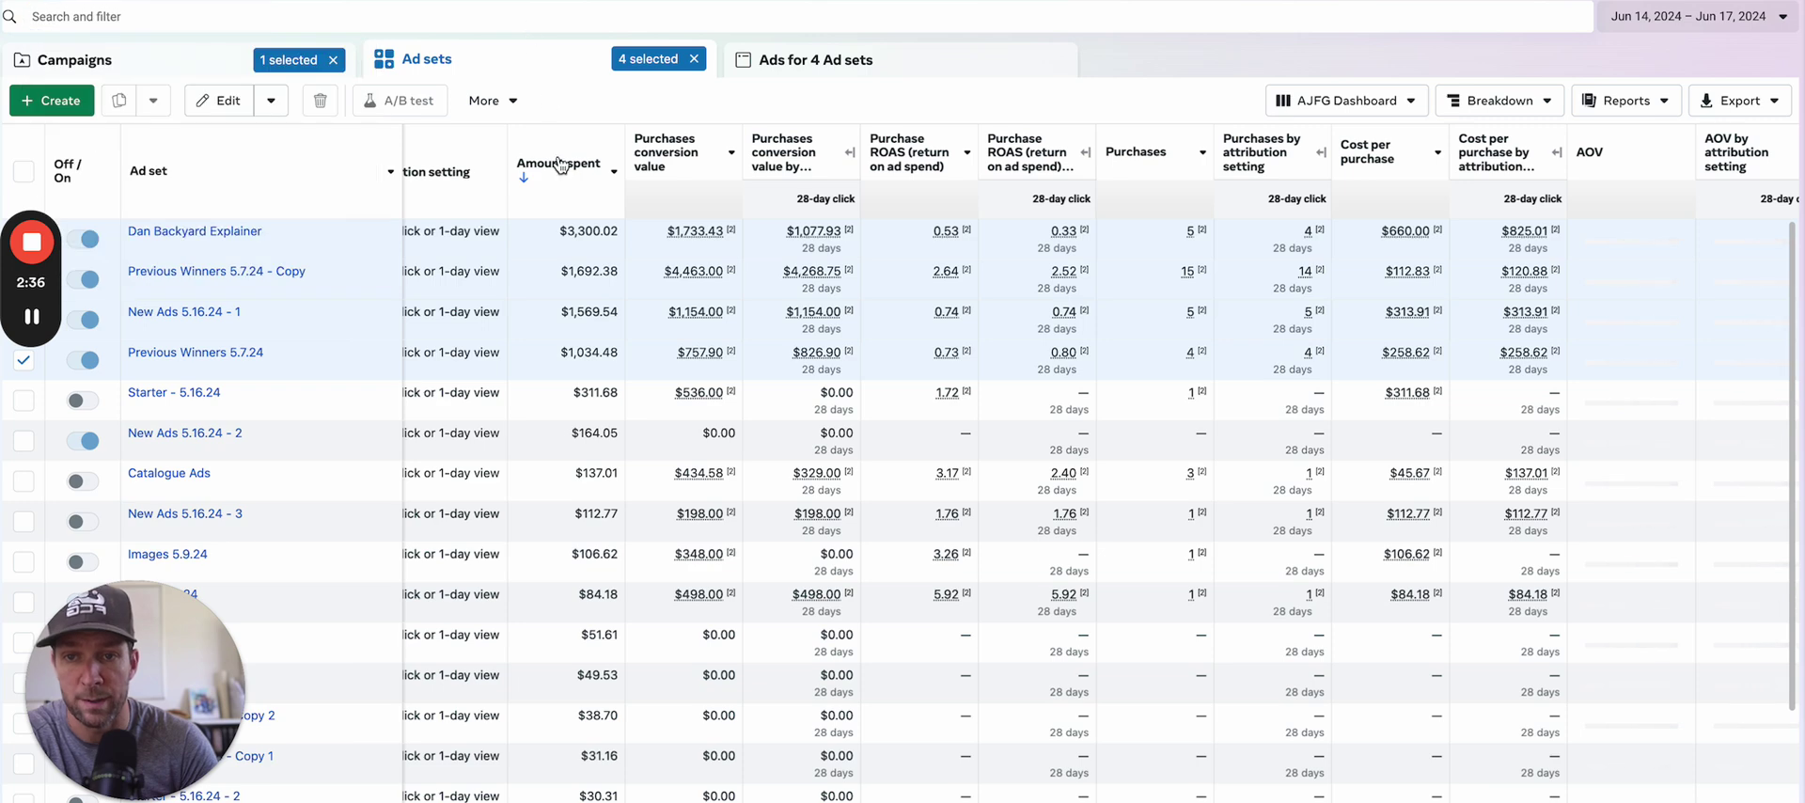
left_click(167, 17)
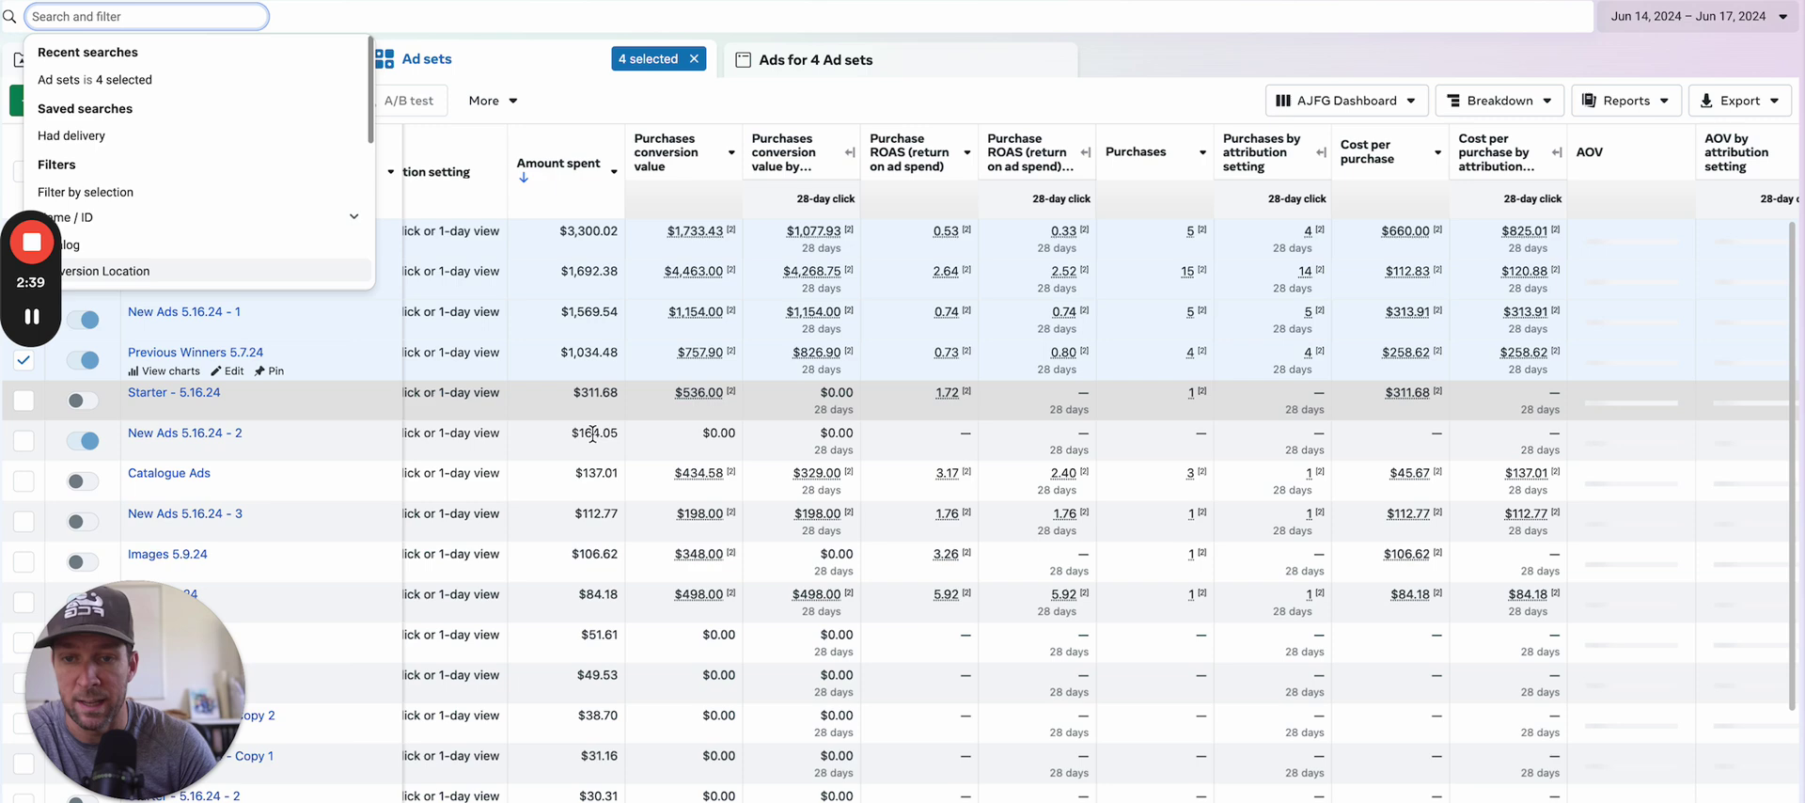
left_click(229, 193)
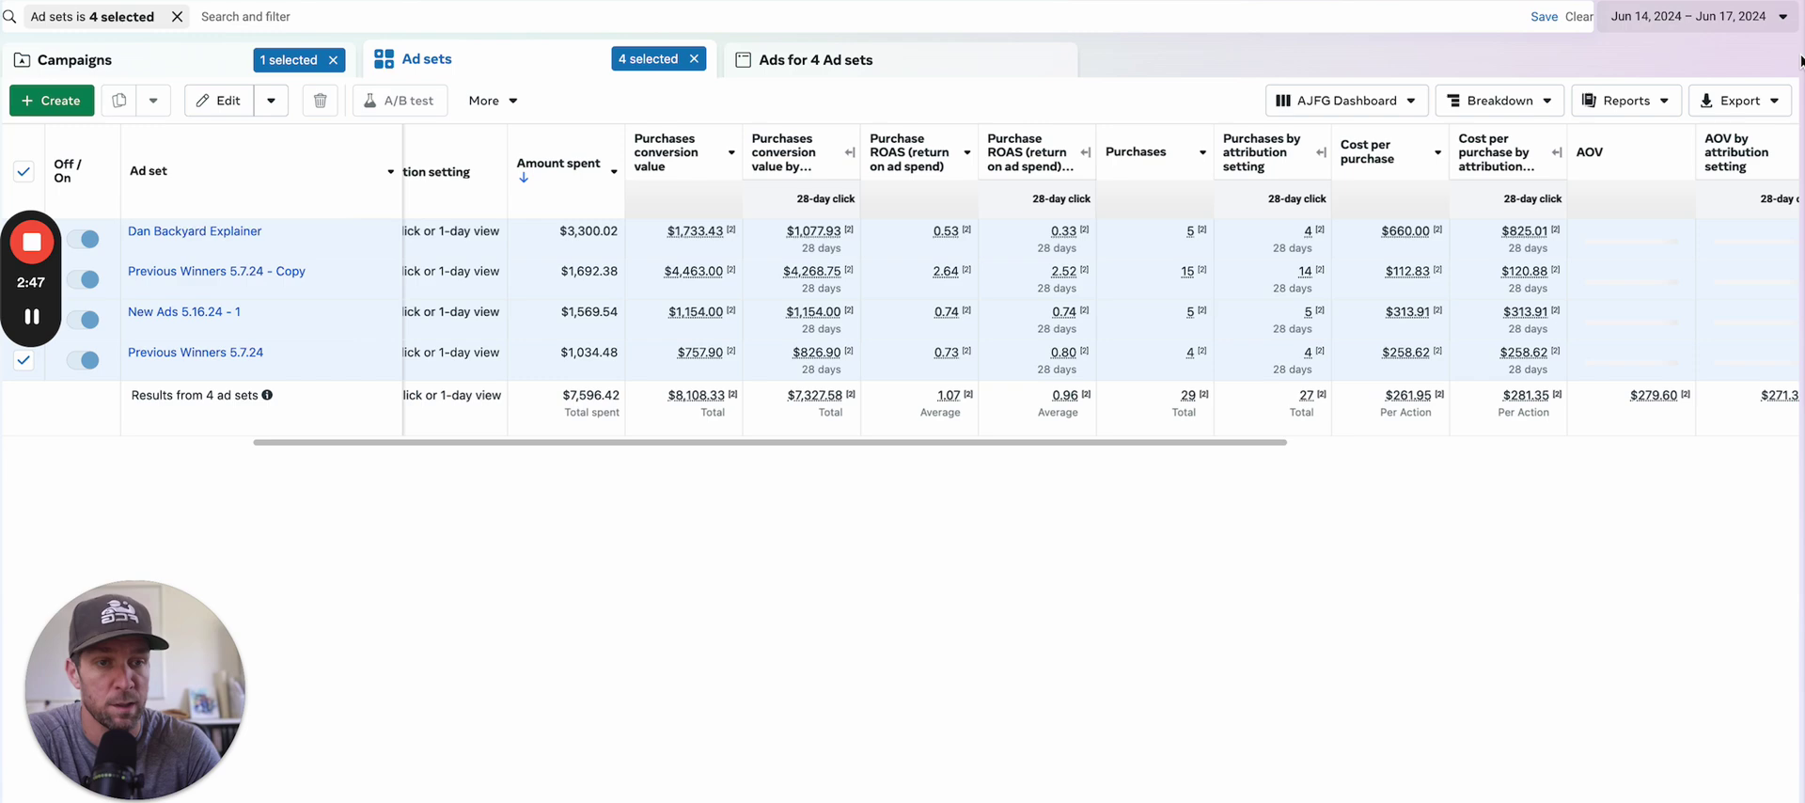
left_click(1782, 16)
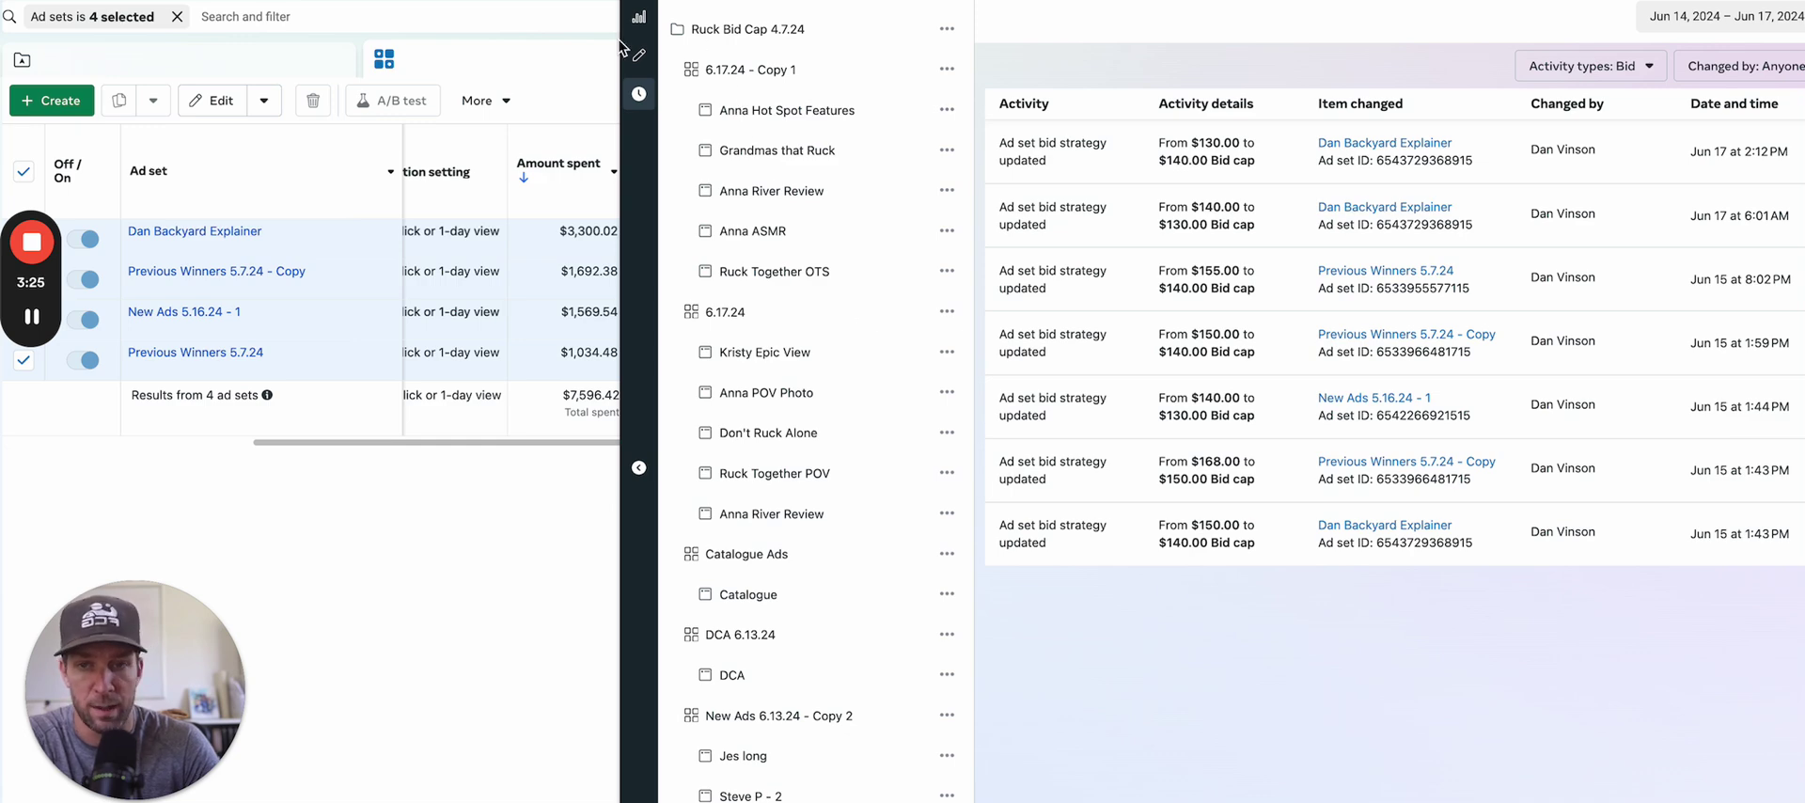
left_click(602, 189)
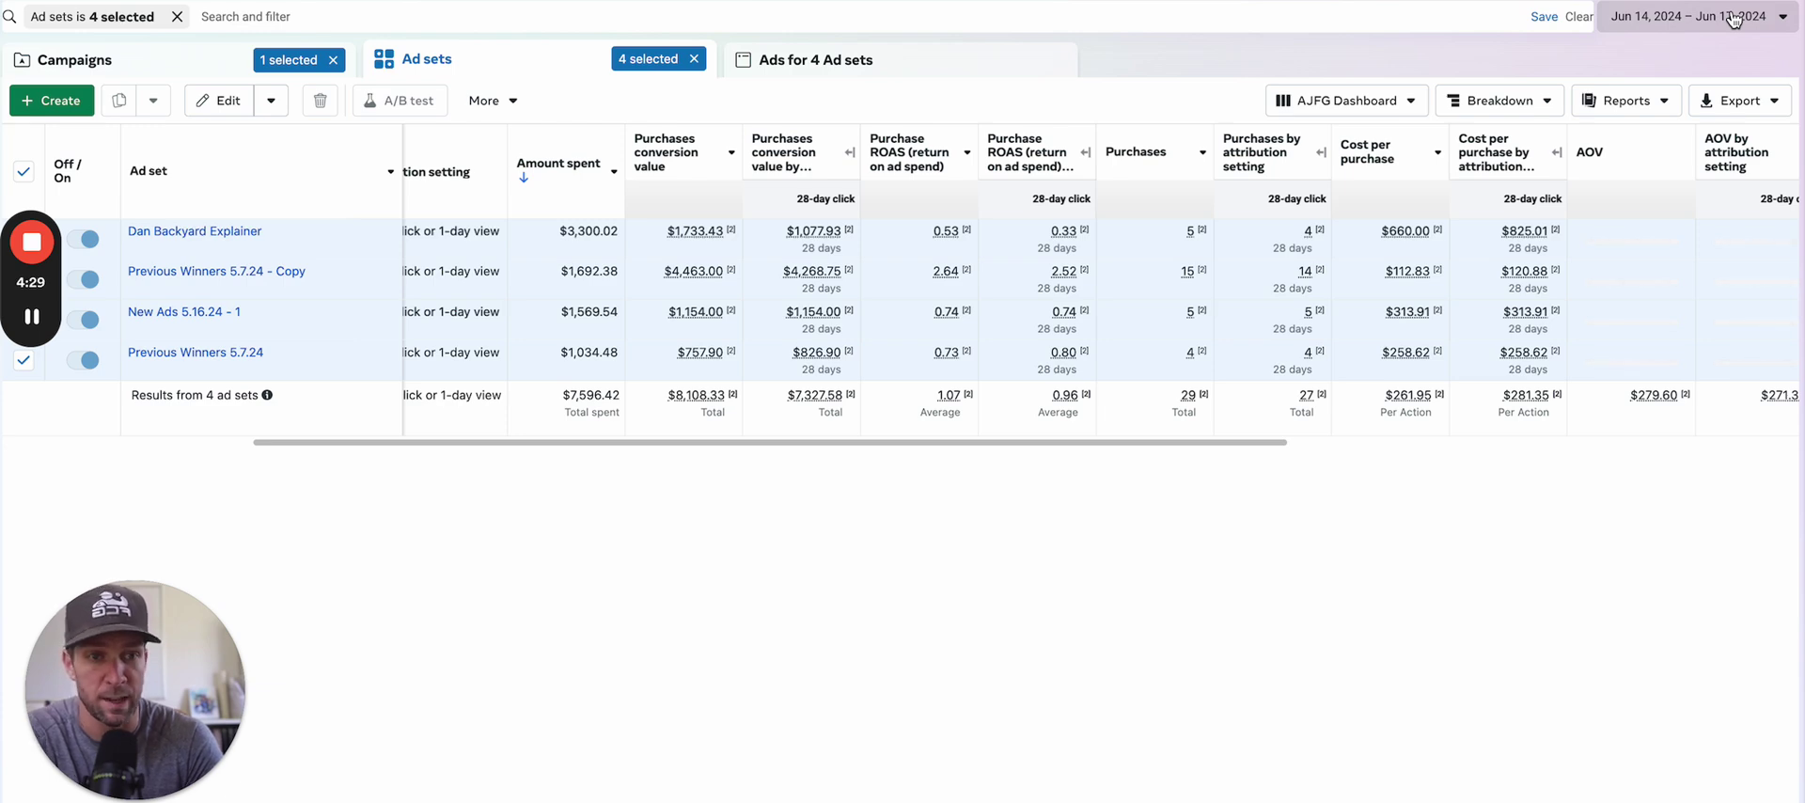
Set the ad set reporting day to June 14, 2024.
left_click(1732, 18)
left_click(1732, 19)
left_click(1733, 19)
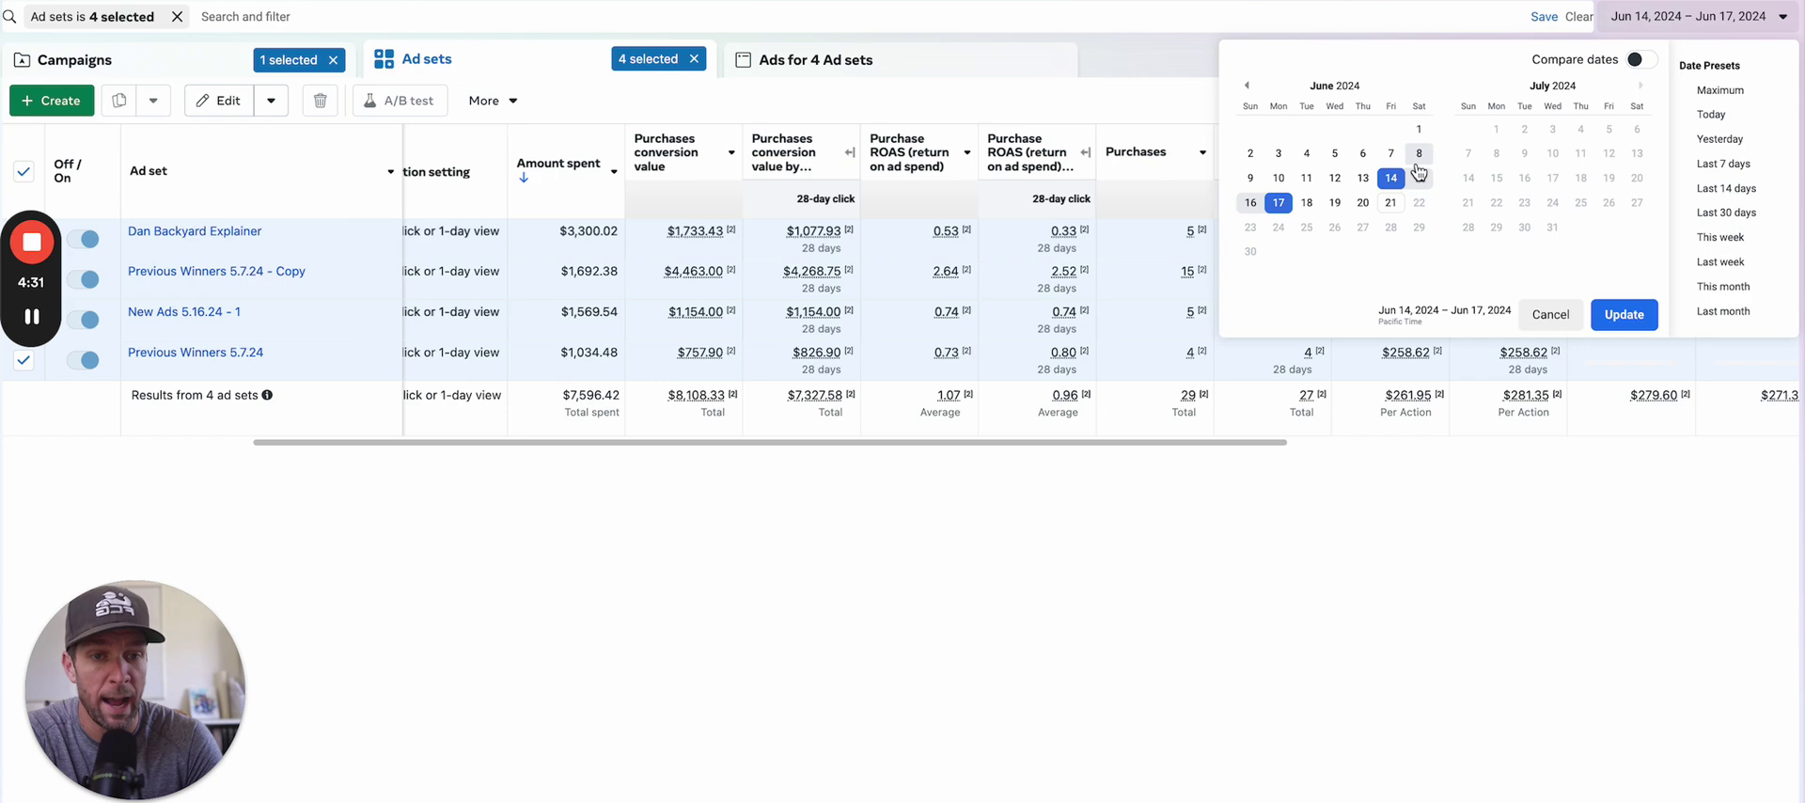
left_click(1391, 177)
left_click(1623, 313)
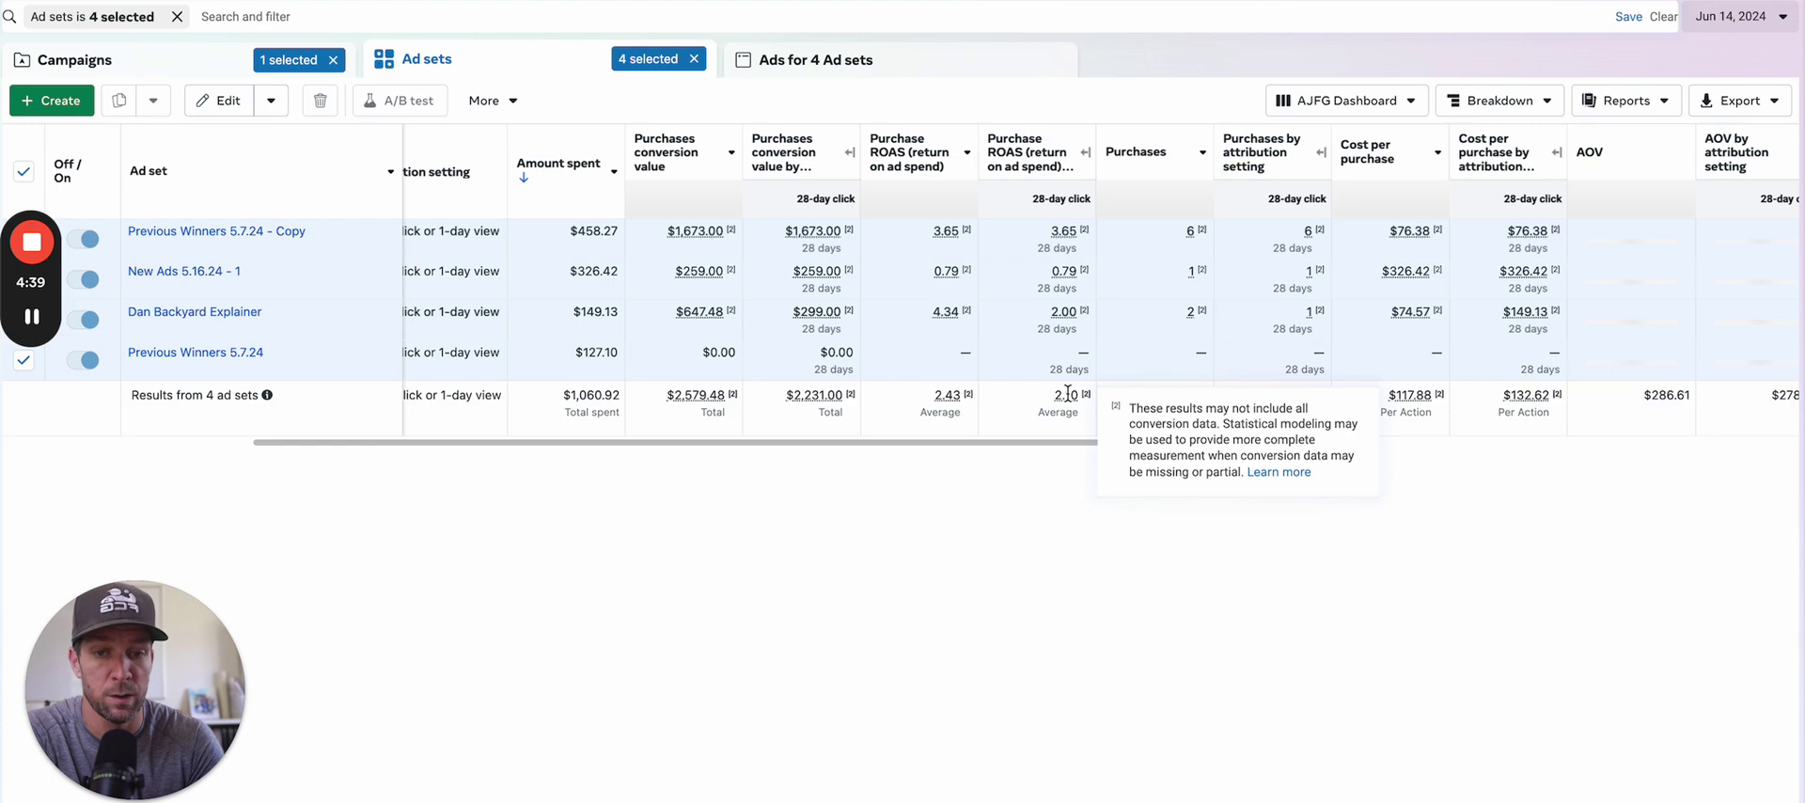
Review the Jun 14 columns, then switch the reporting day to June 15, 2024.
scroll(1222, 312, "right", 5)
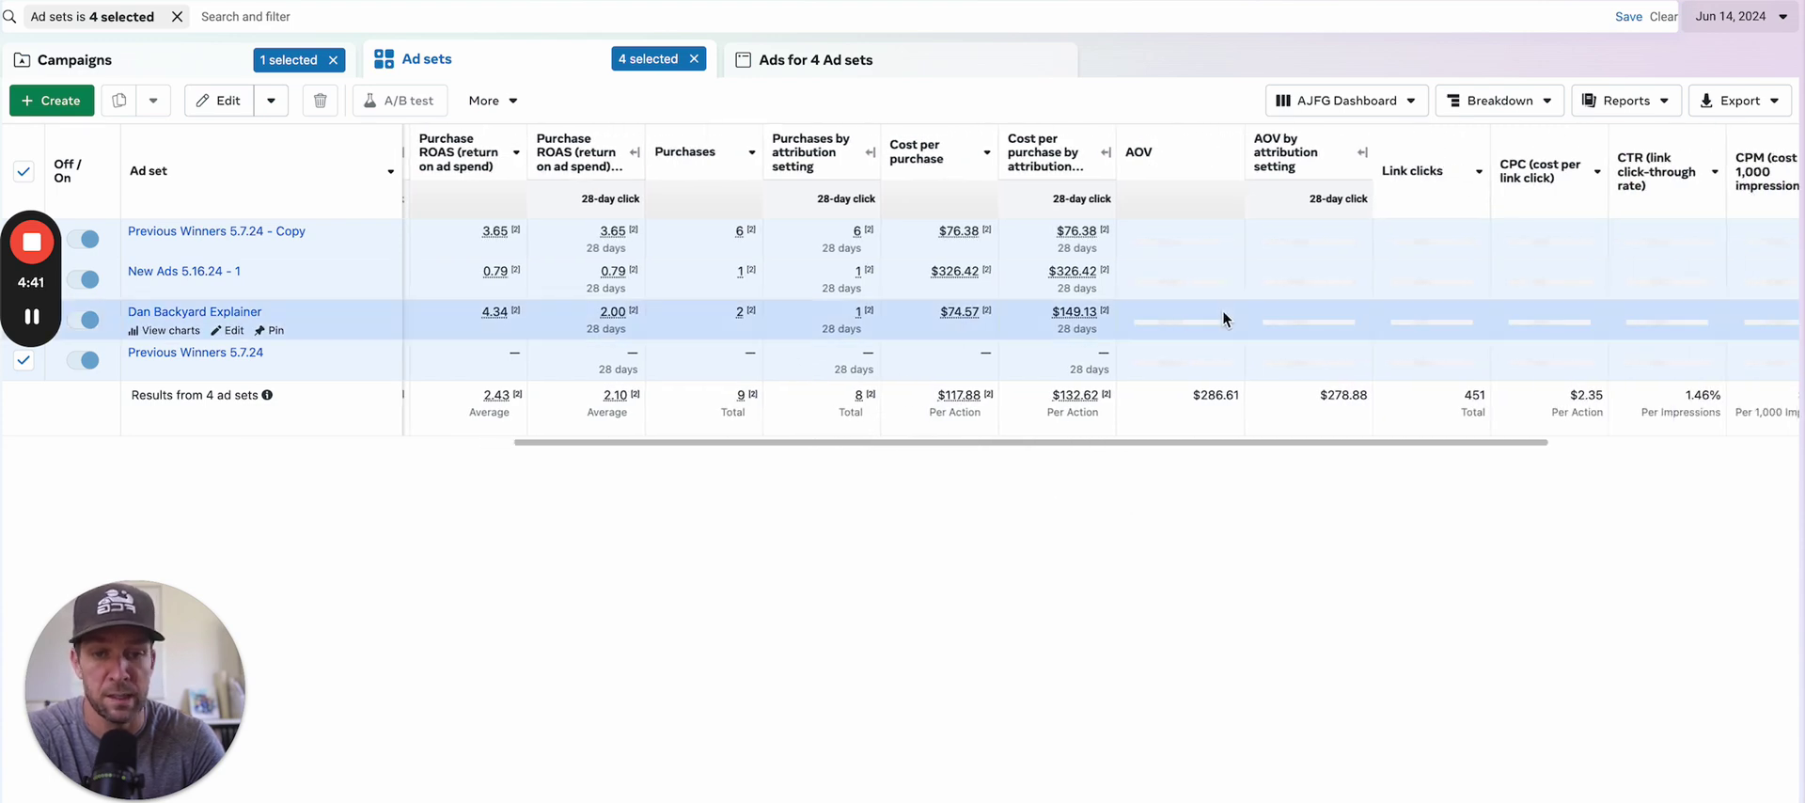
scroll(1222, 312, "right", 1)
scroll(1222, 312, "right", 4)
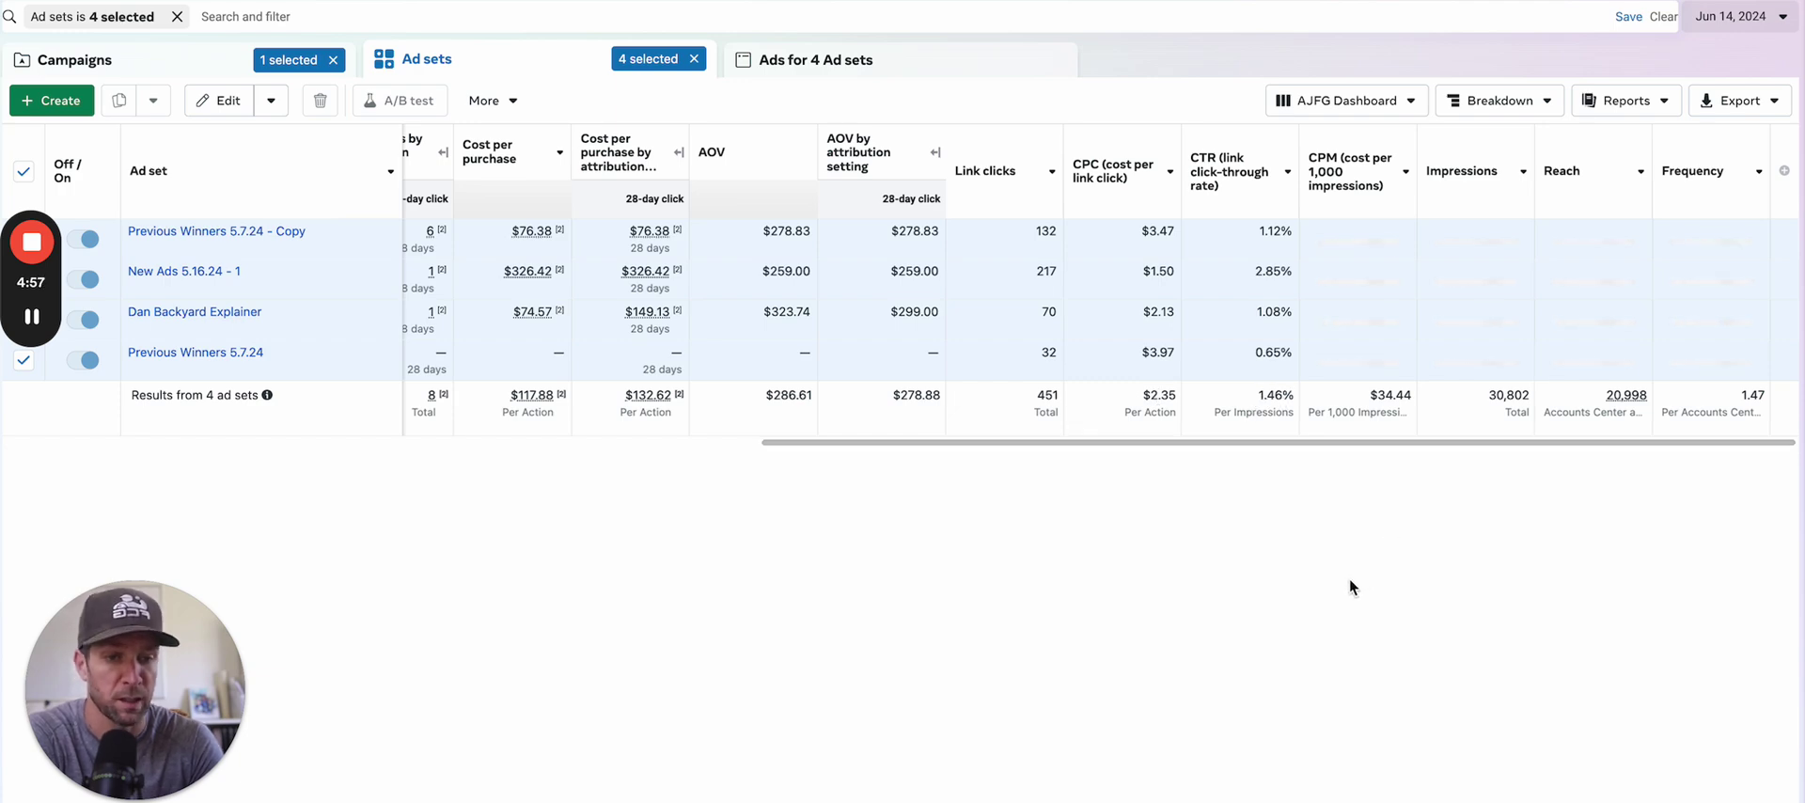
scroll(1554, 324, "left", 10)
left_click(1736, 21)
left_click(1626, 320)
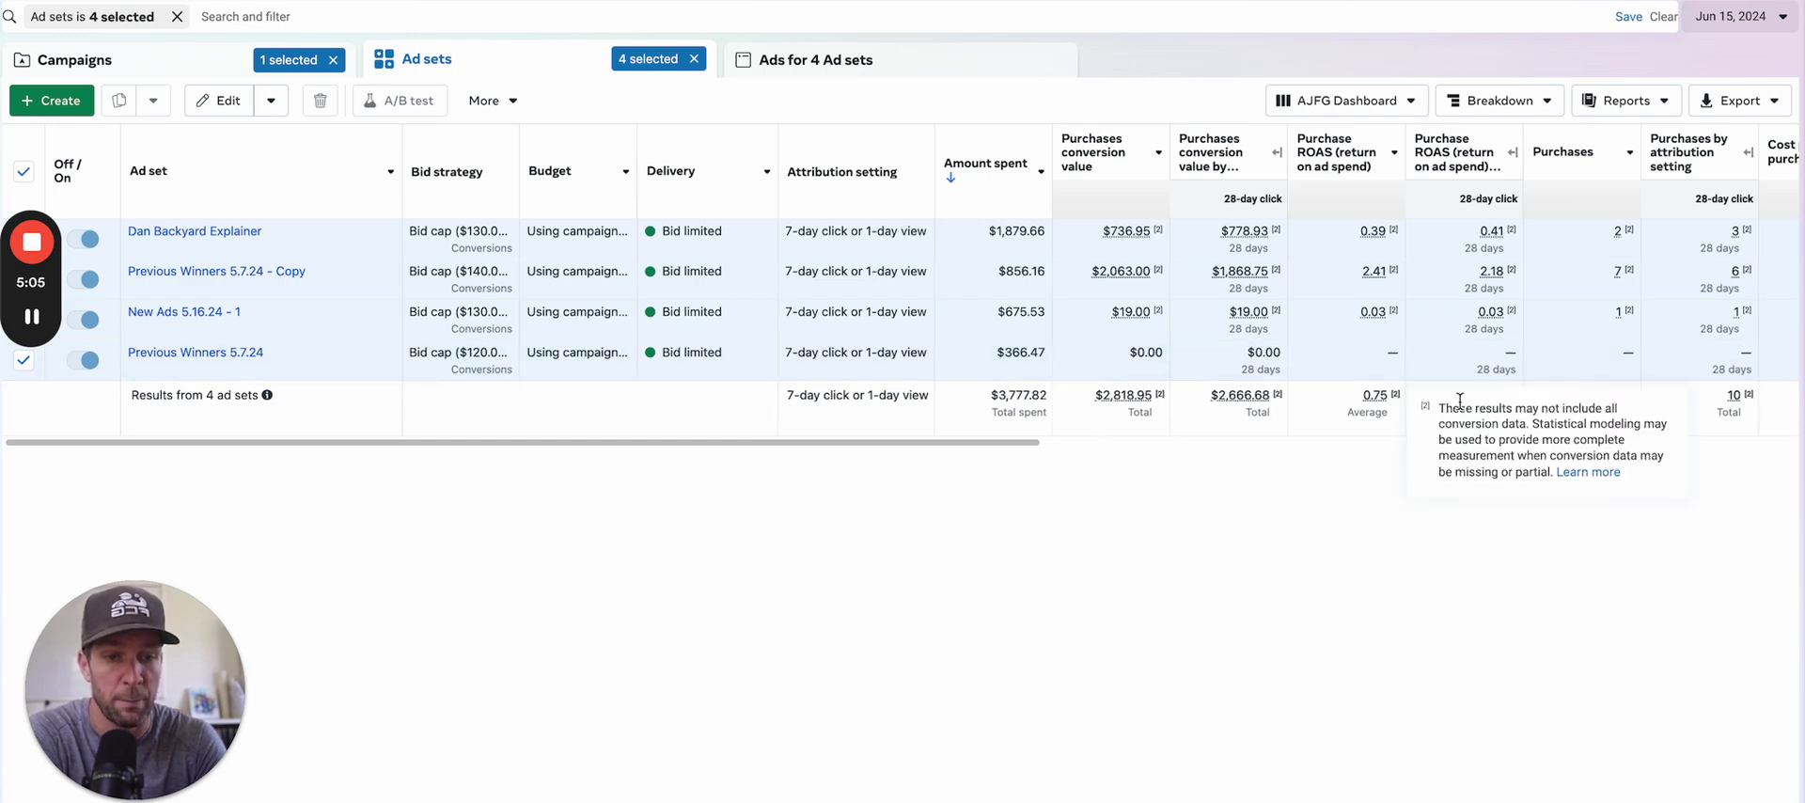
scroll(1436, 339, "right", 7)
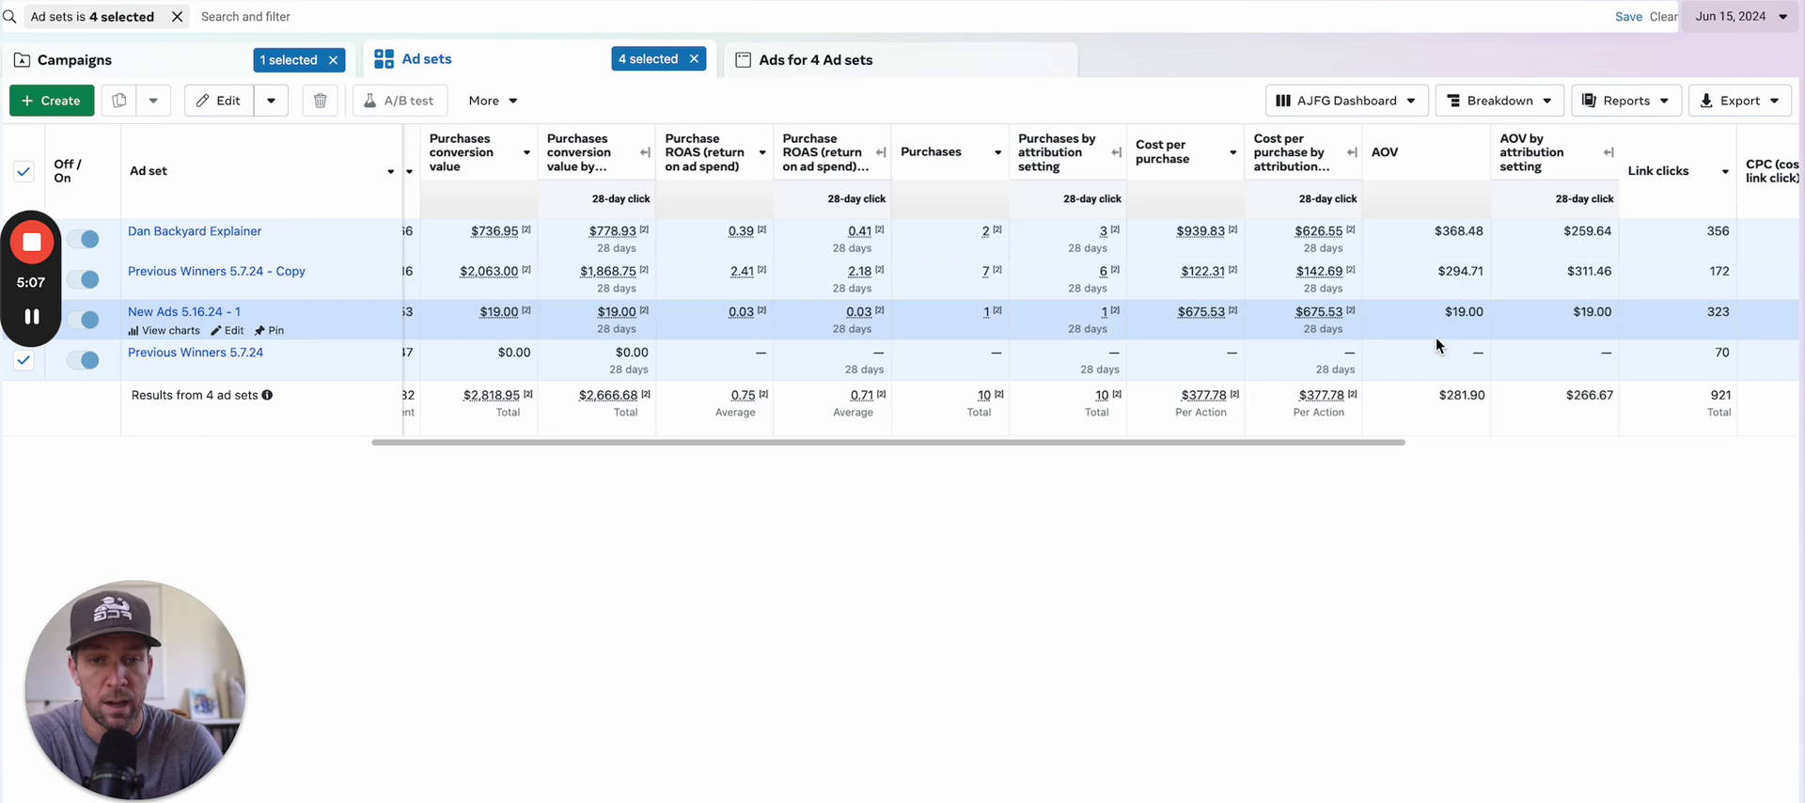
scroll(1435, 339, "right", 6)
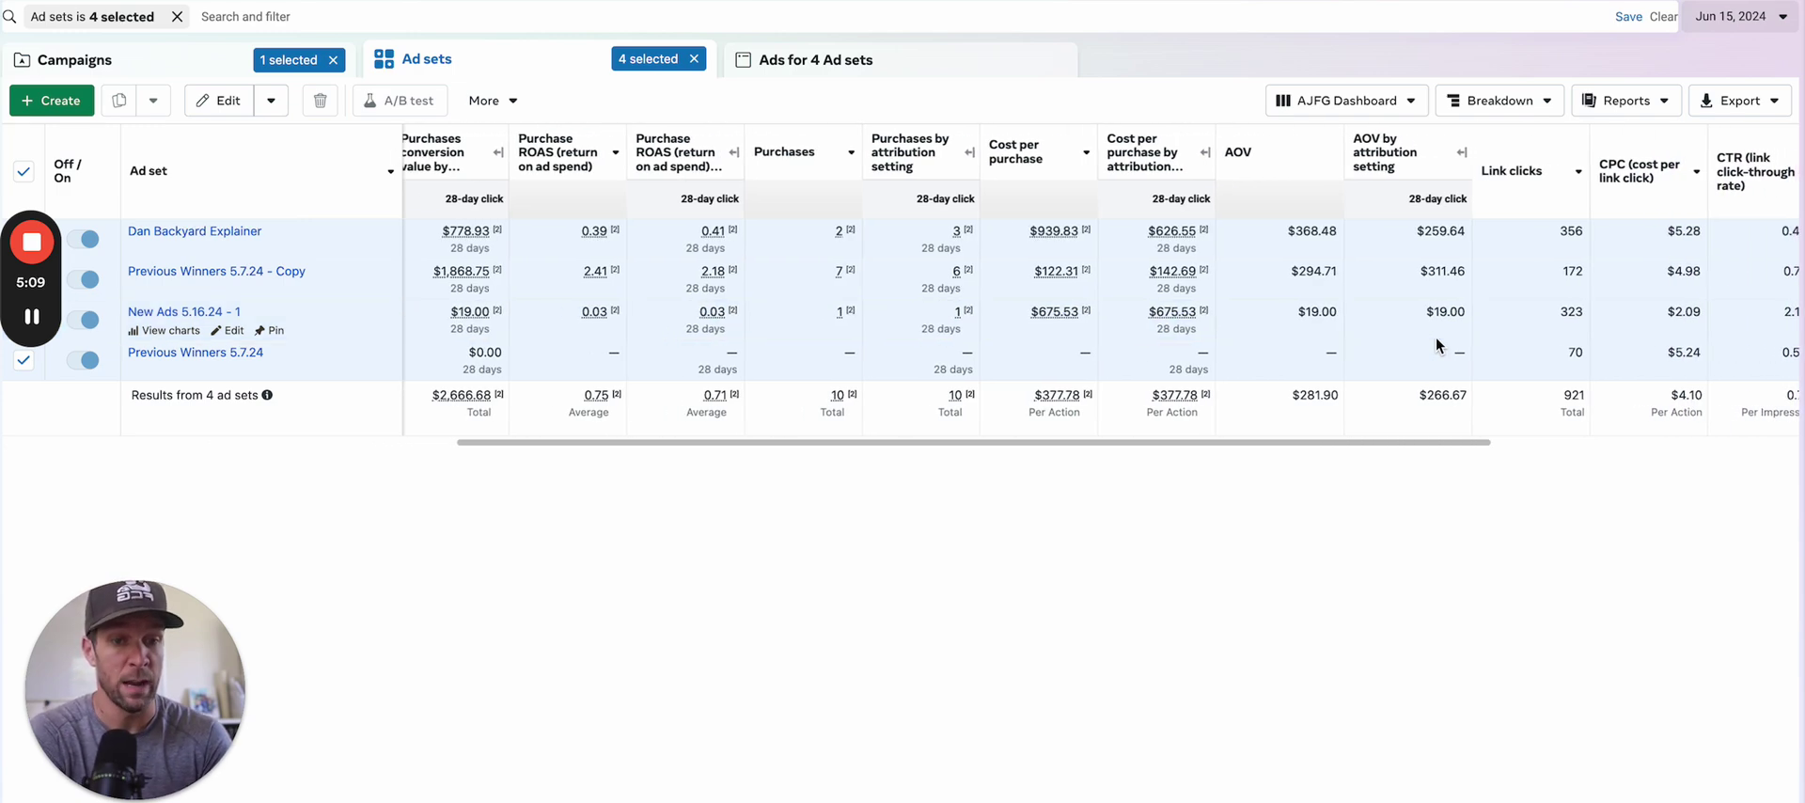
scroll(1435, 337, "right", 4)
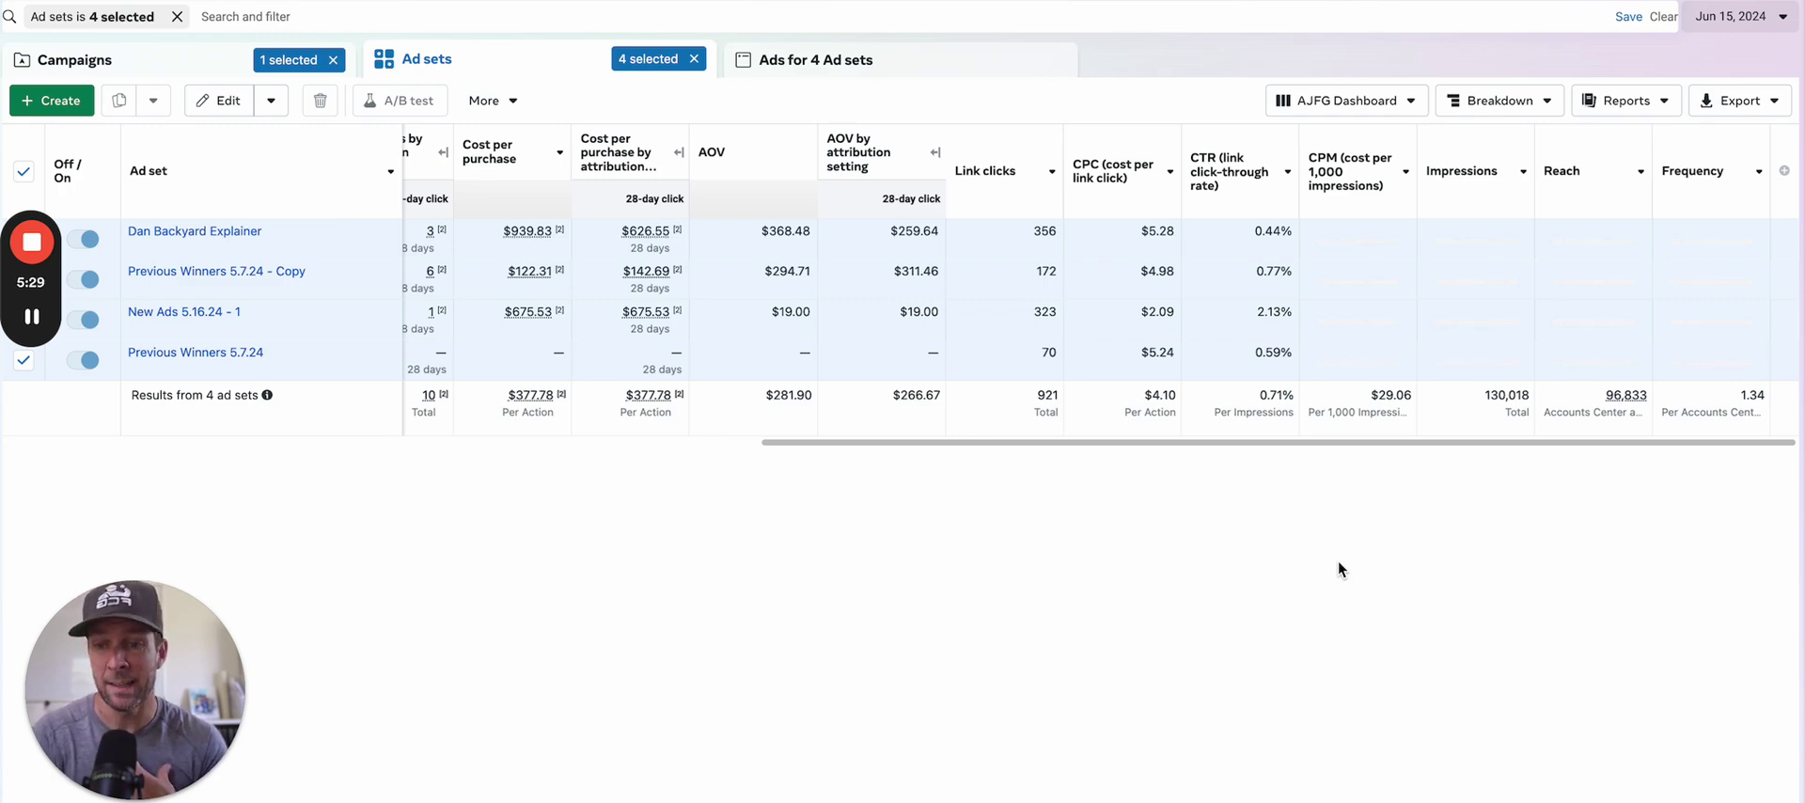
Break the ad set results down by age and gender.
left_click(1498, 104)
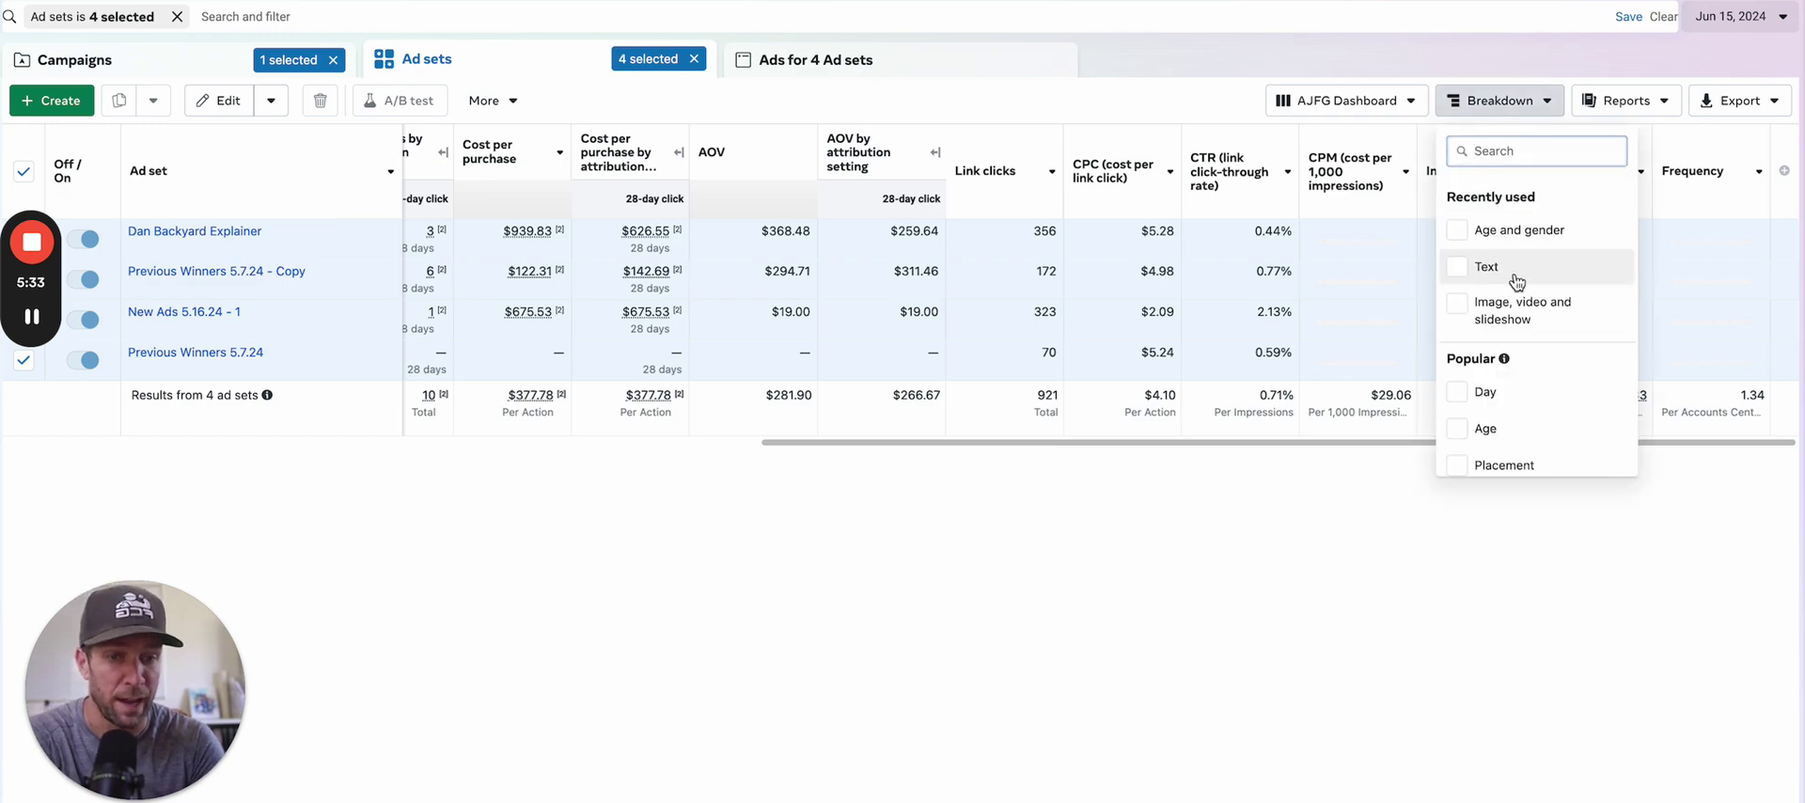
left_click(1534, 230)
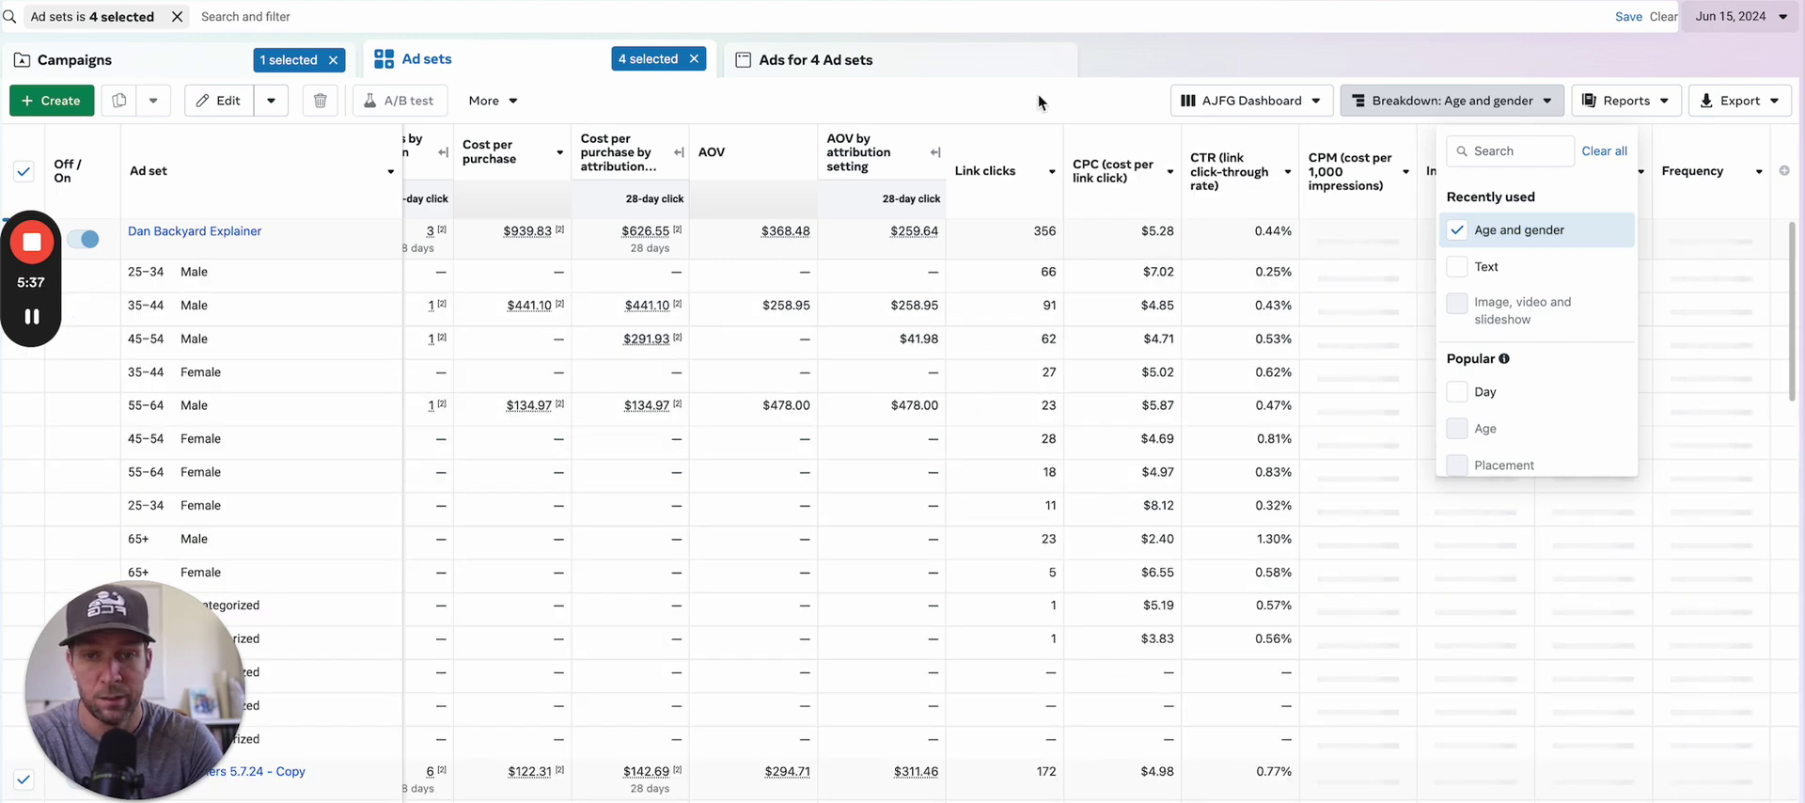
scroll(1094, 367, "left", 10)
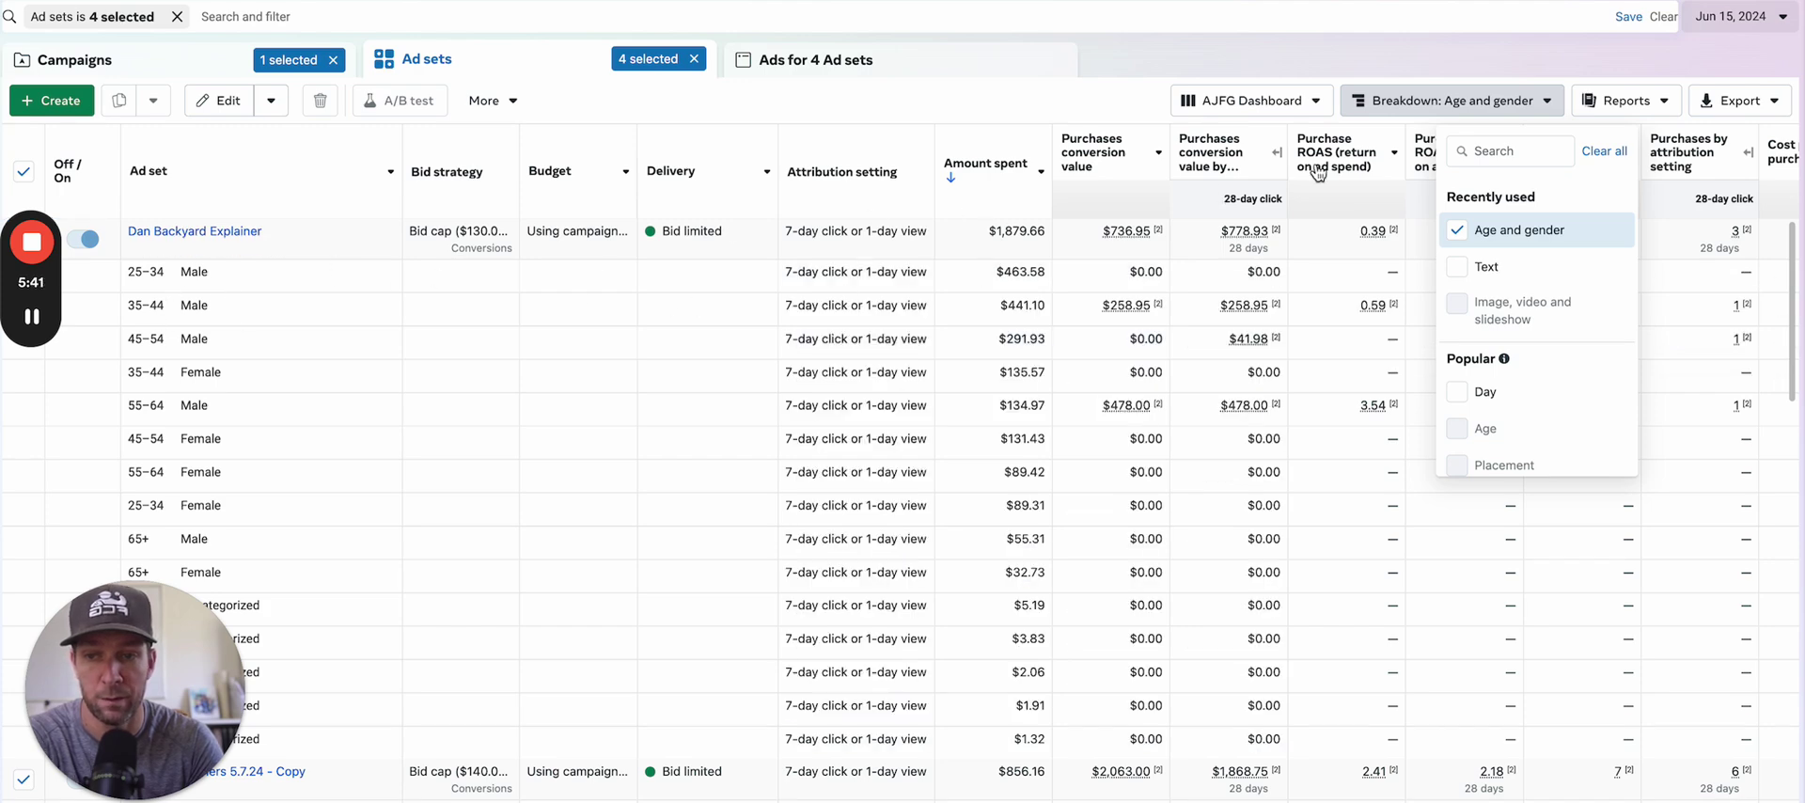
Set the reporting day to June 14, 2024.
left_click(1734, 16)
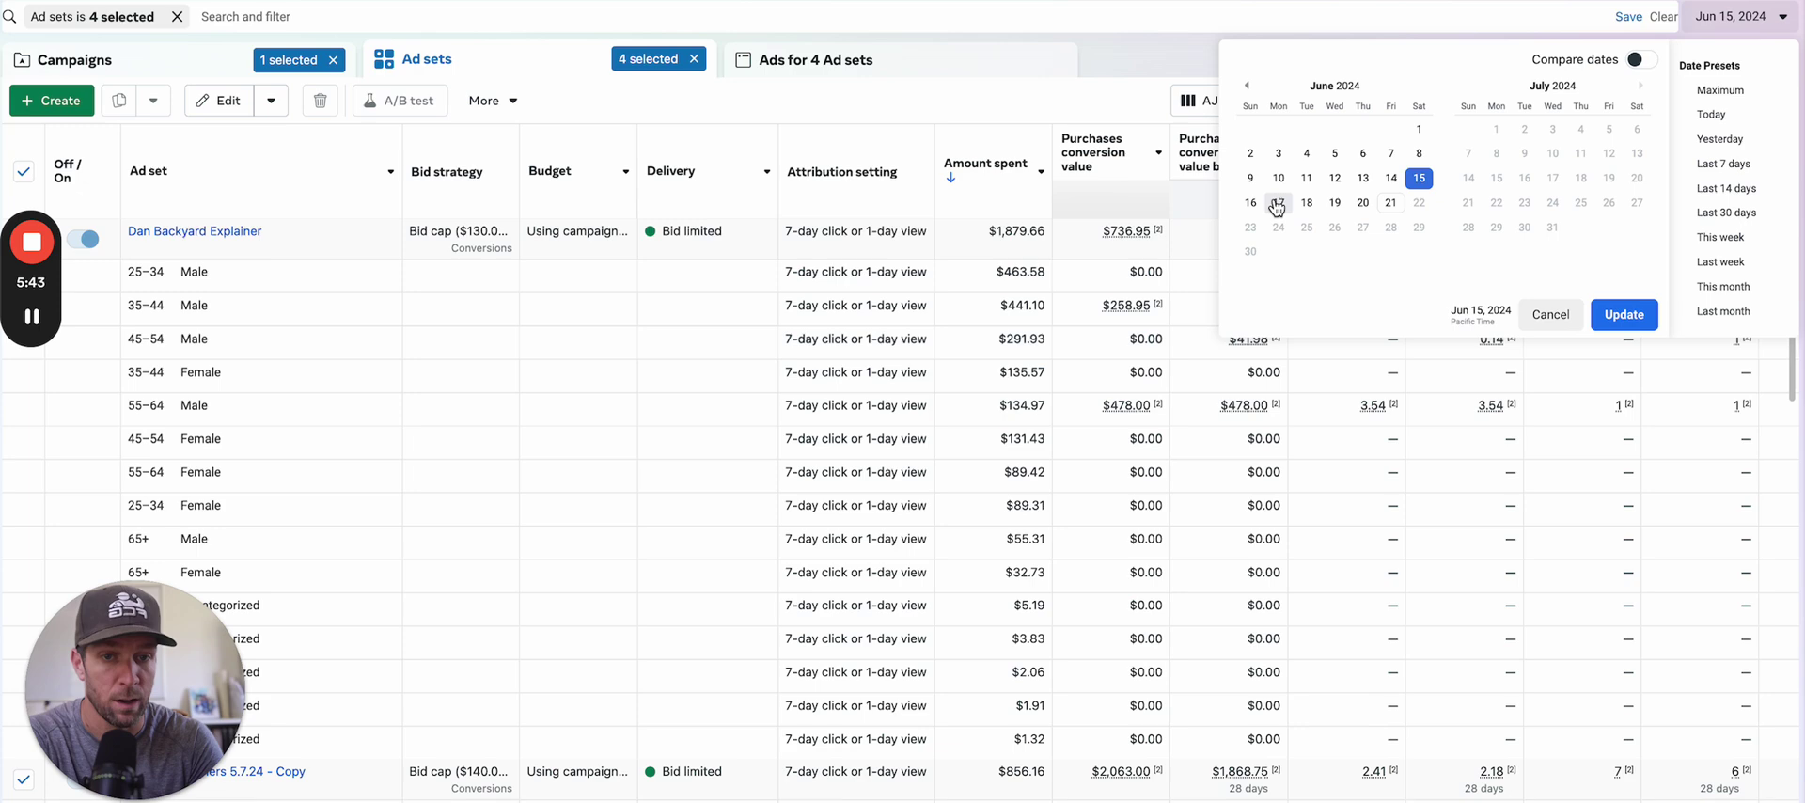
left_click(1390, 178)
left_click(1623, 314)
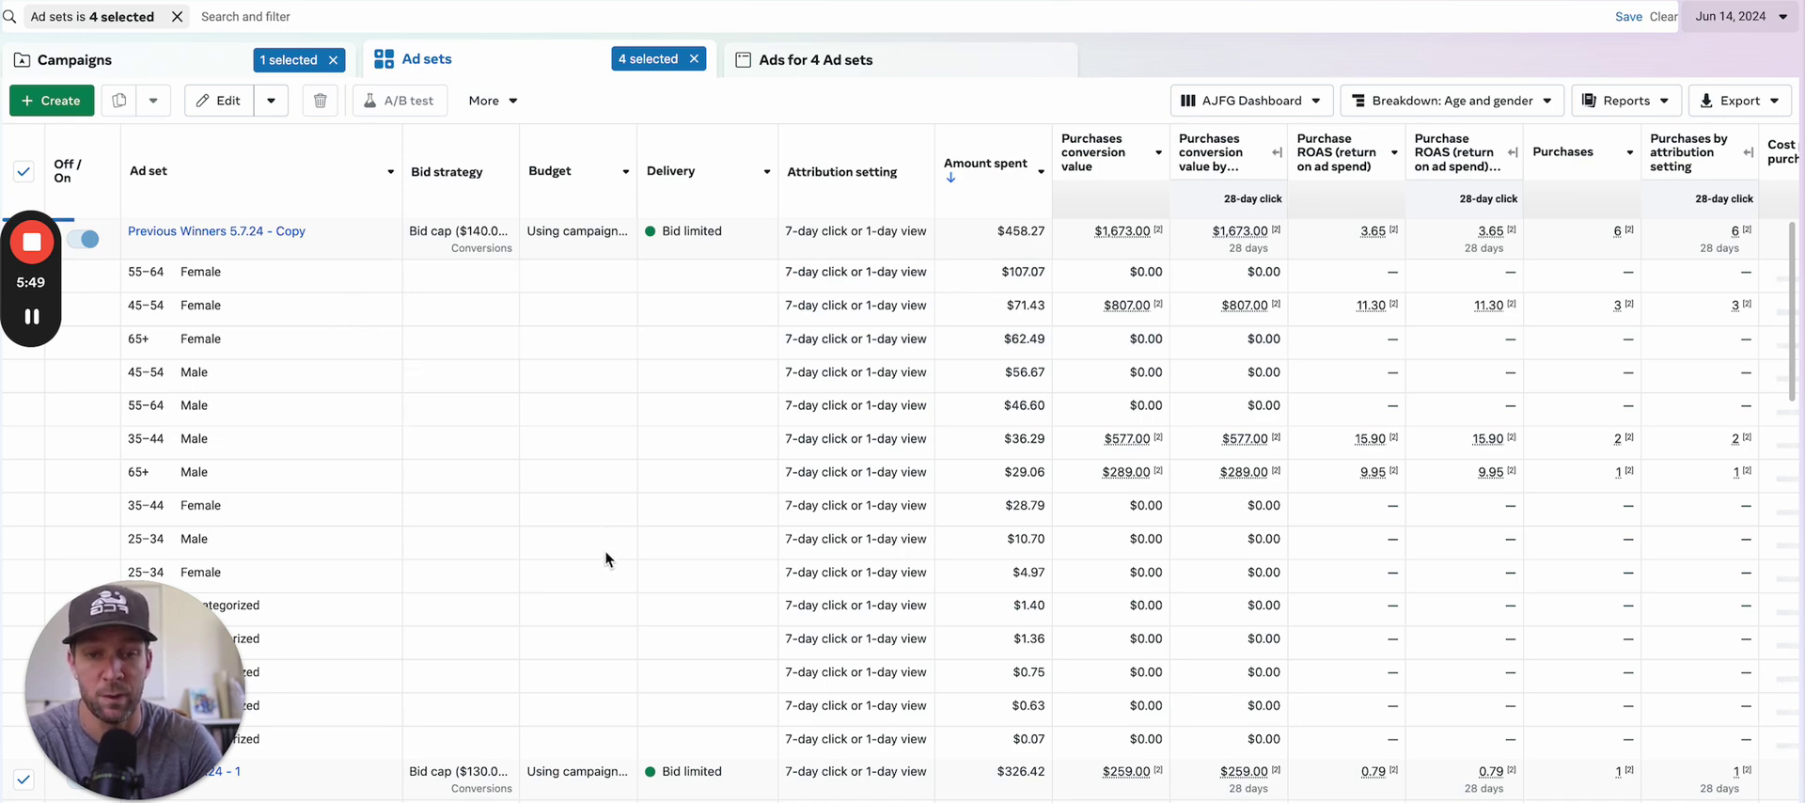
mouse_move(1391, 289)
left_click(1763, 19)
left_click(1764, 19)
left_click(1447, 103)
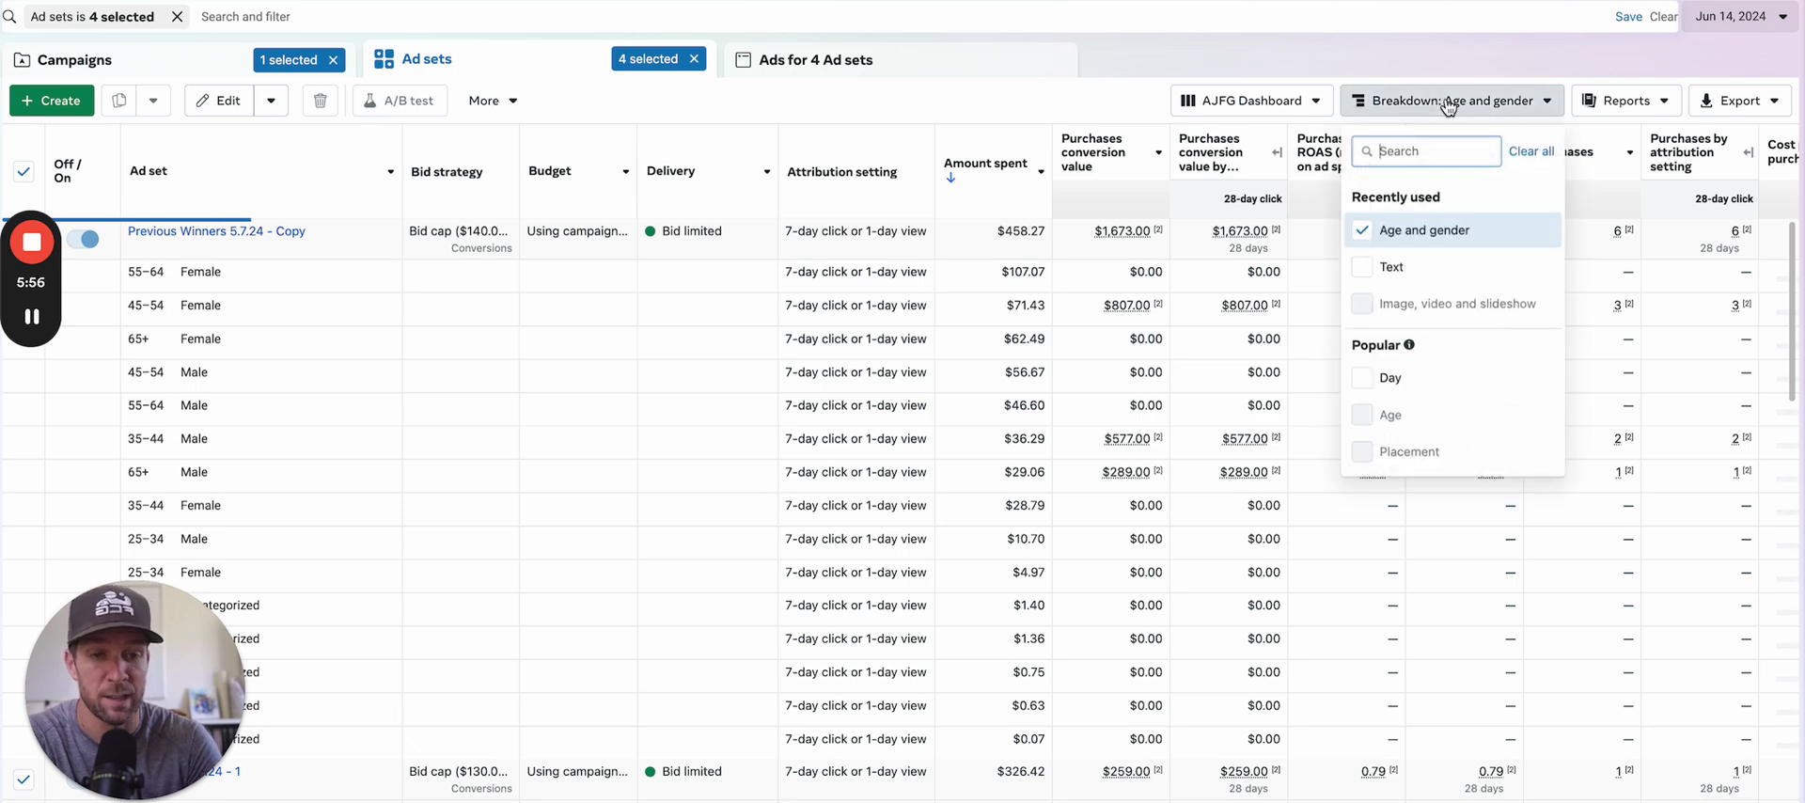
Replace the age and gender breakdown with a Placement breakdown.
left_click(1531, 152)
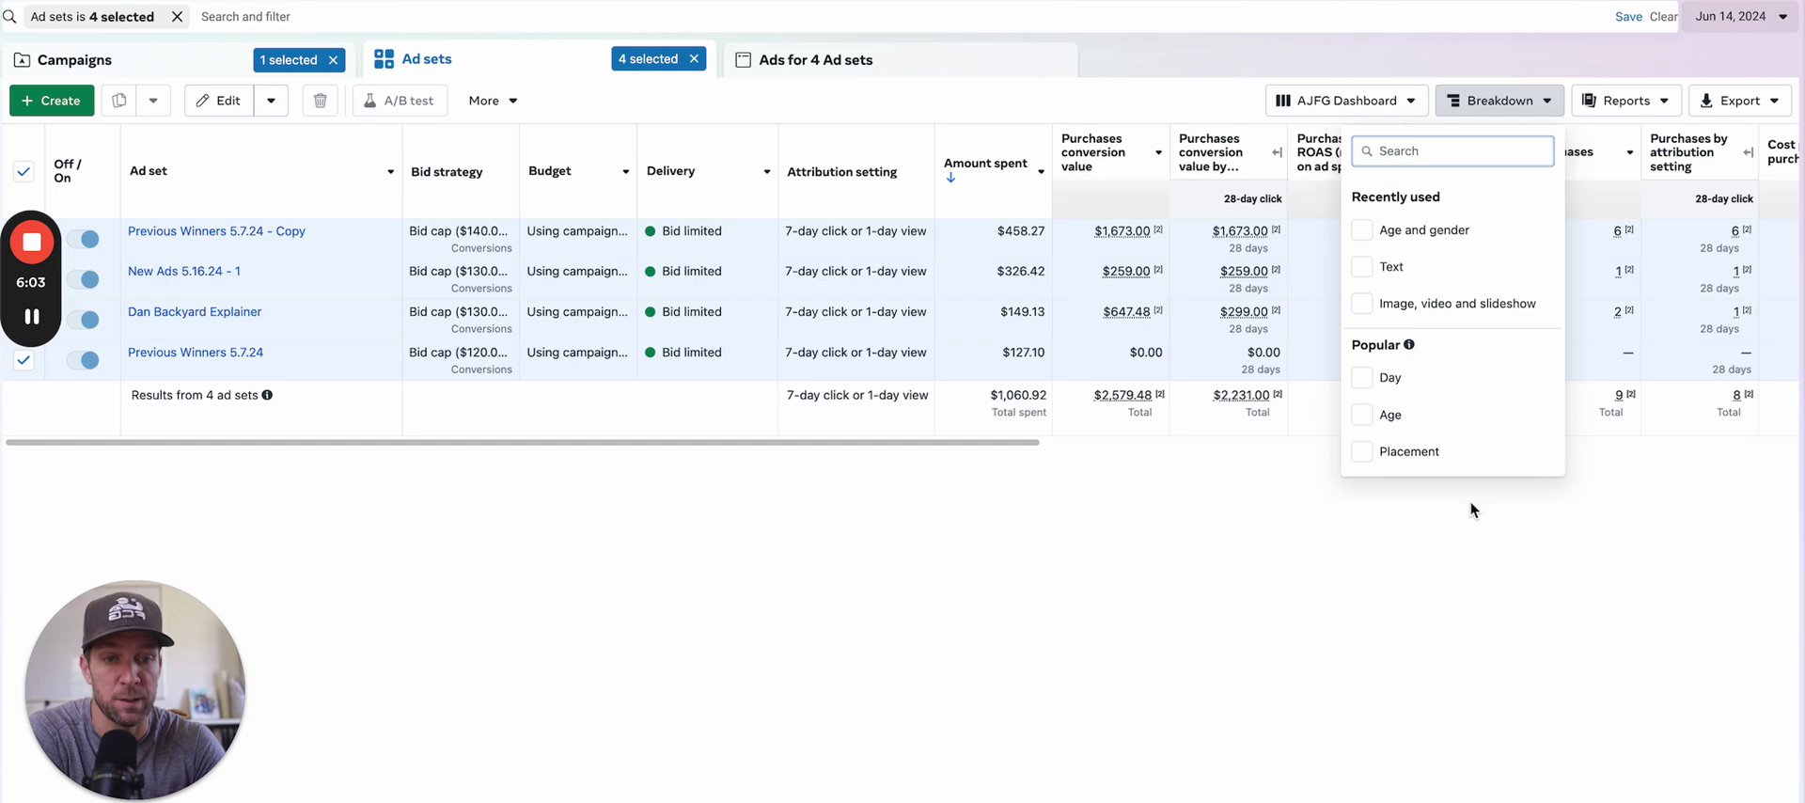
scroll(1480, 381, "down", 3)
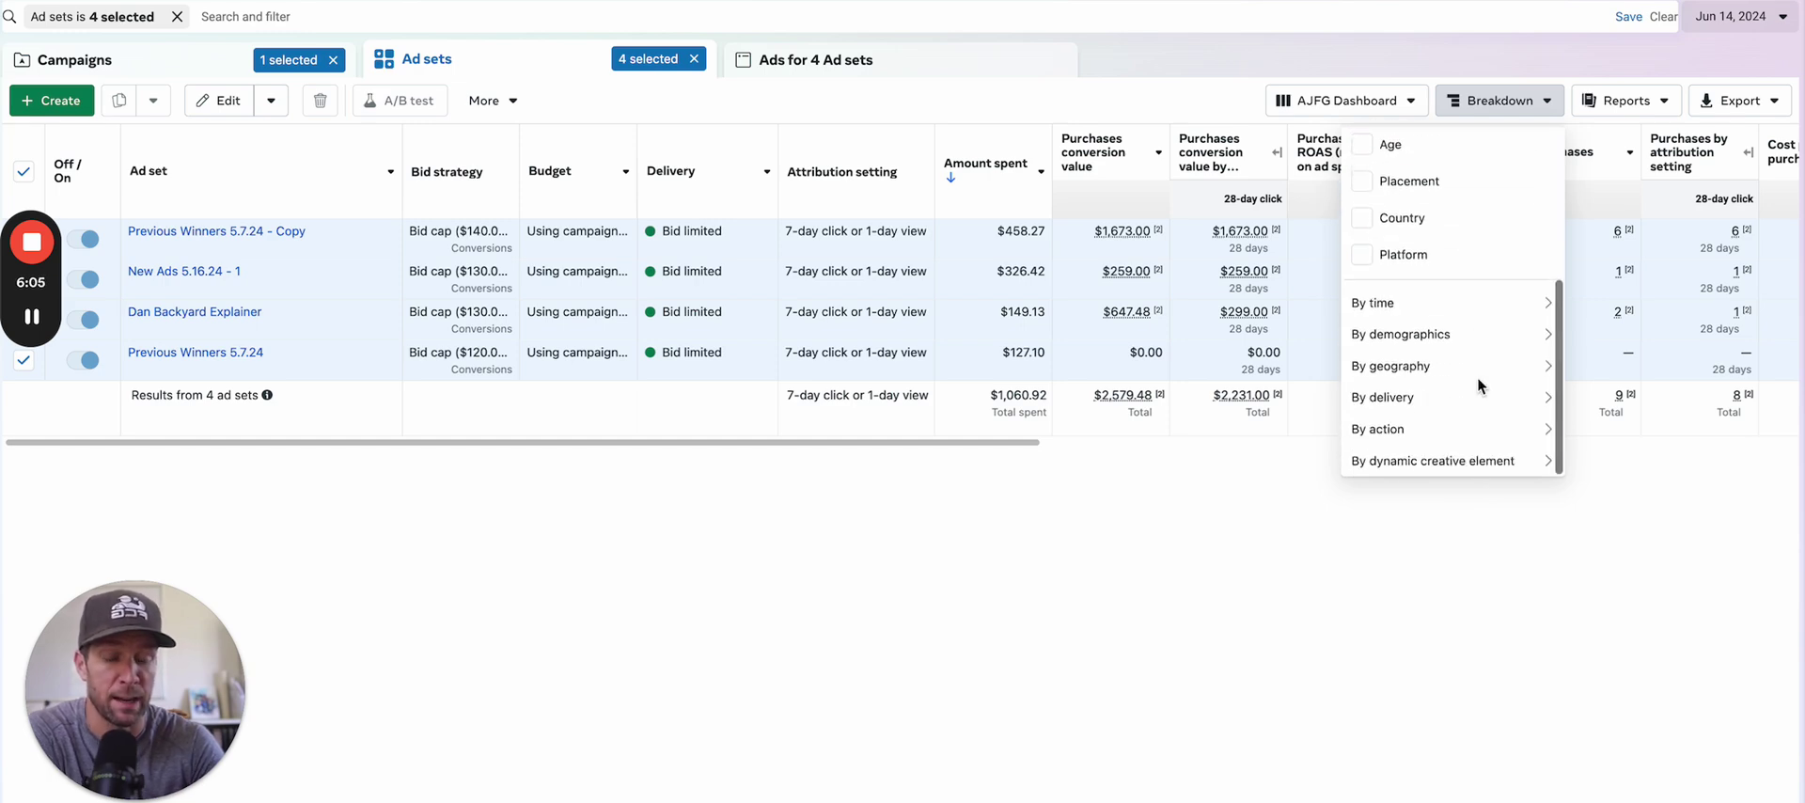
mouse_move(1481, 380)
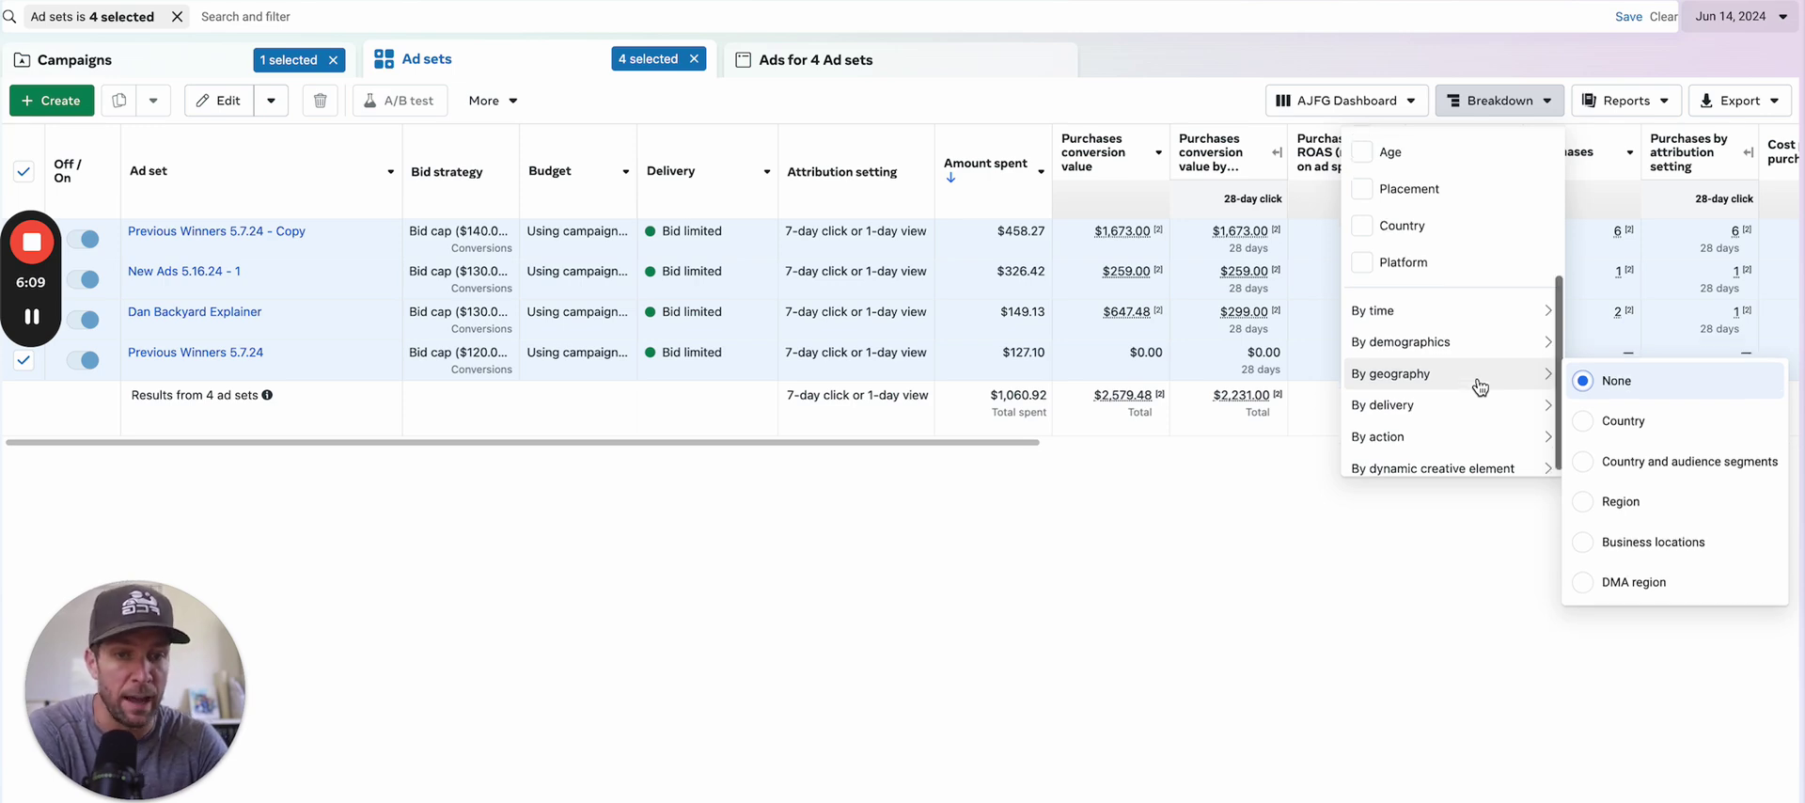
scroll(1464, 382, "up", 2)
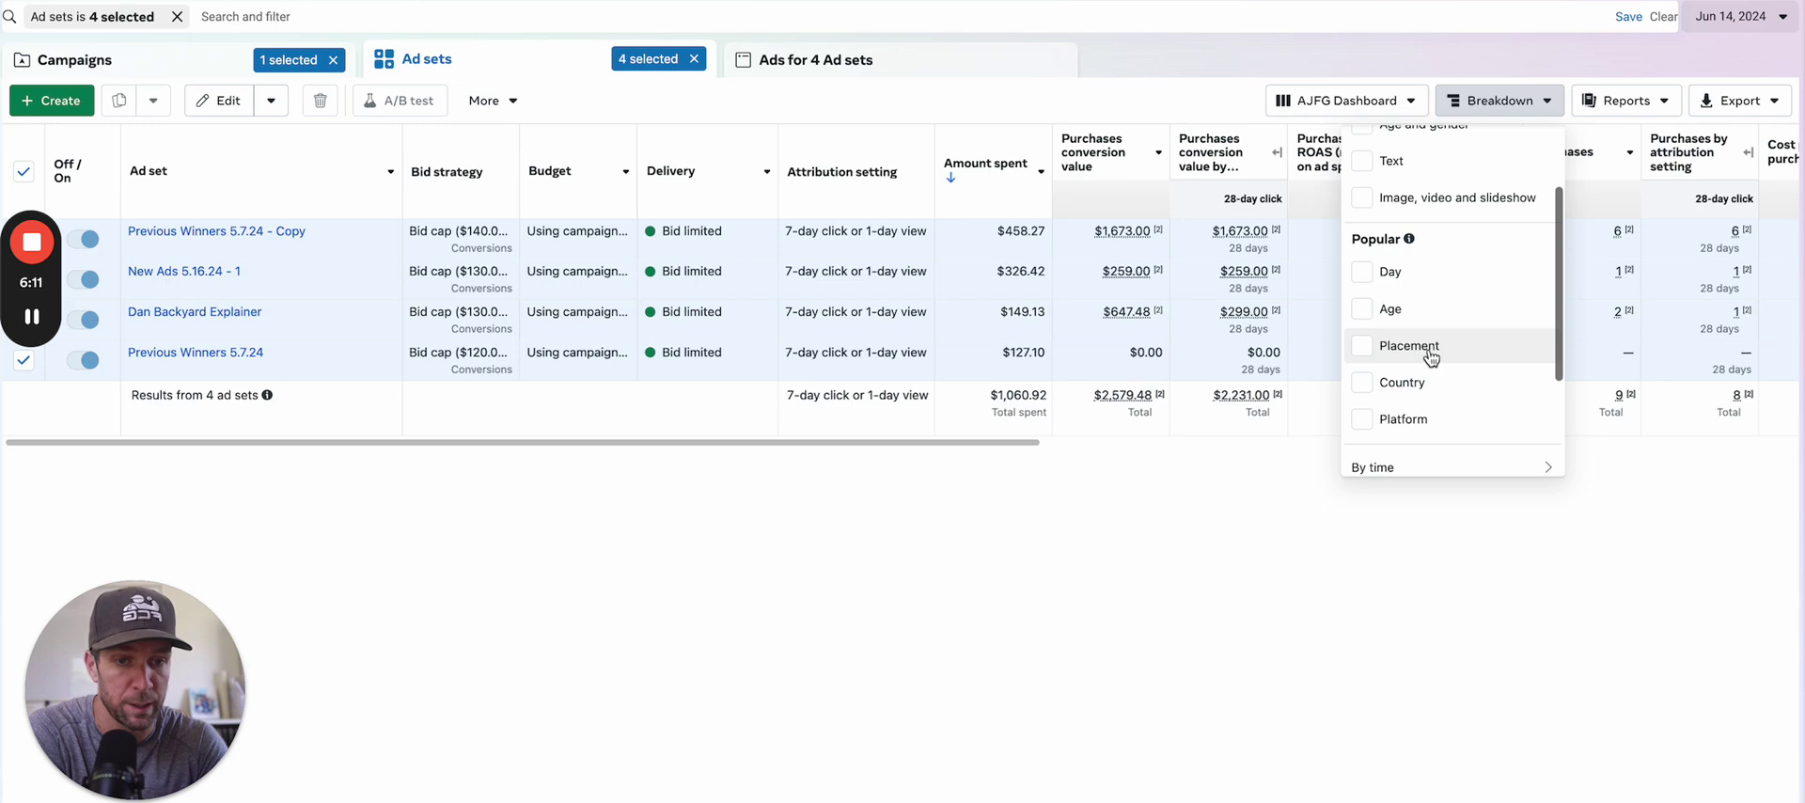
left_click(1430, 347)
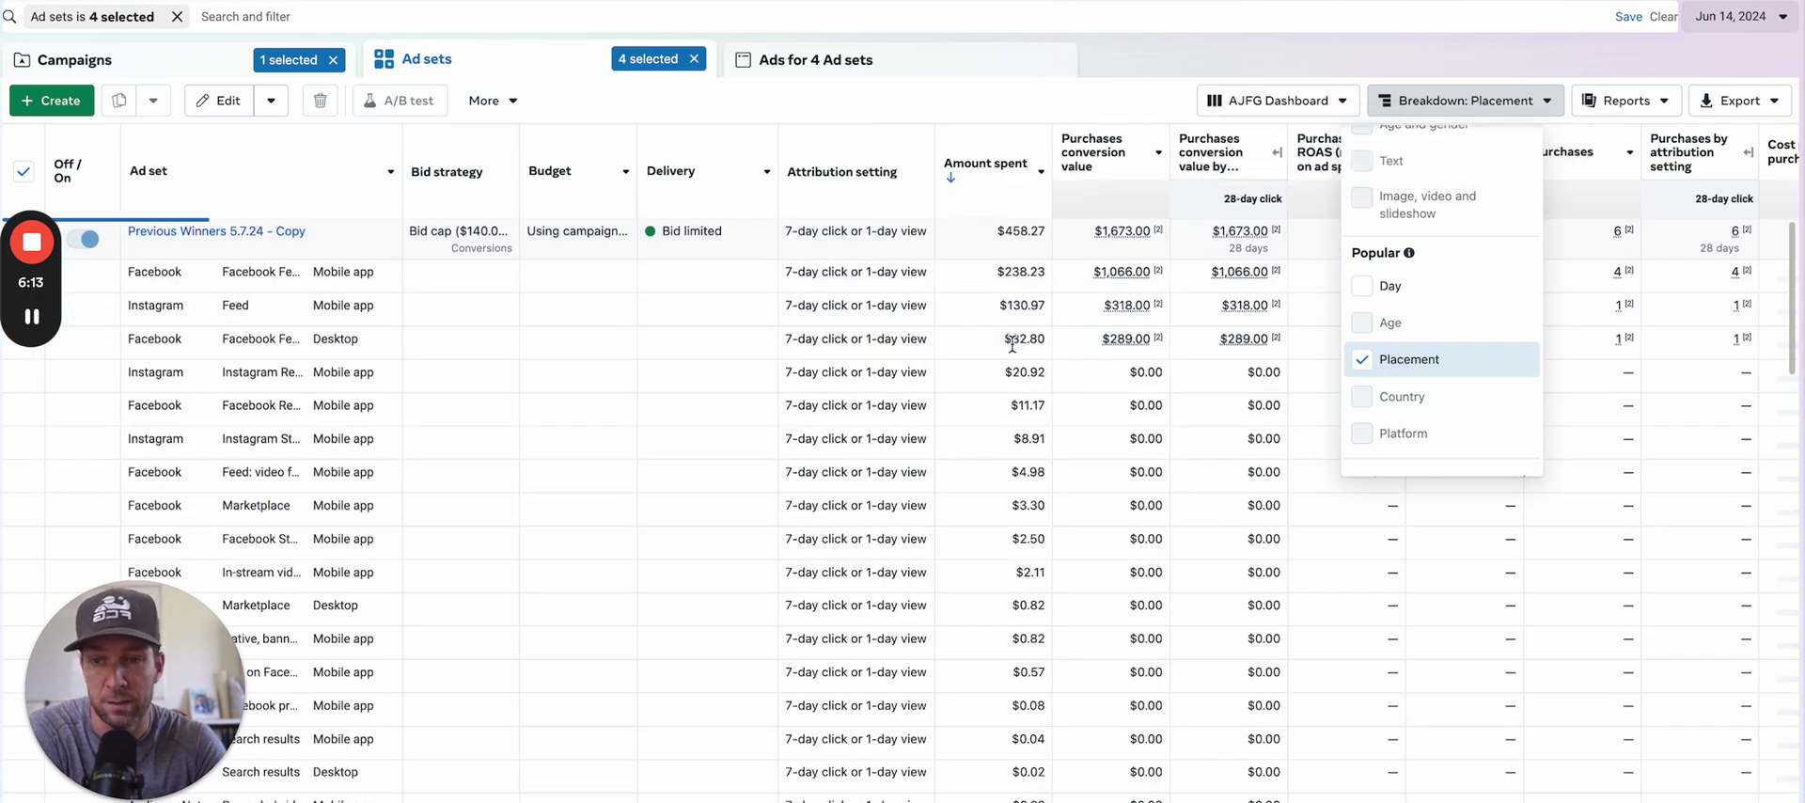
left_click(1250, 55)
Scroll through the placement rows and set the reporting day to June 15, 2024.
left_click(1779, 33)
left_click(1780, 33)
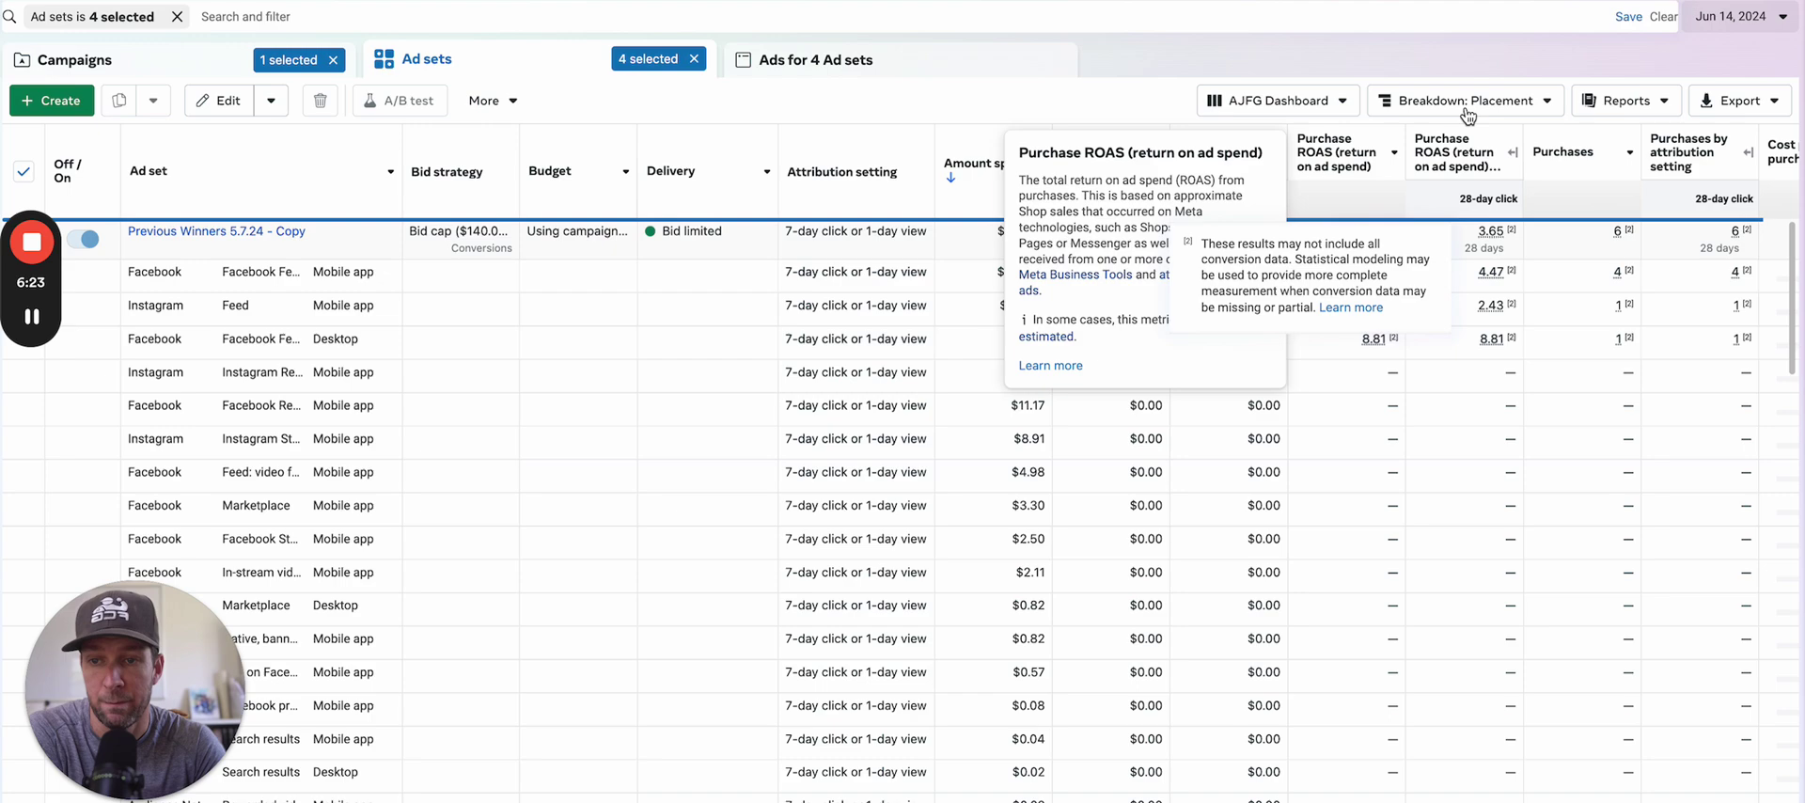
mouse_move(1436, 235)
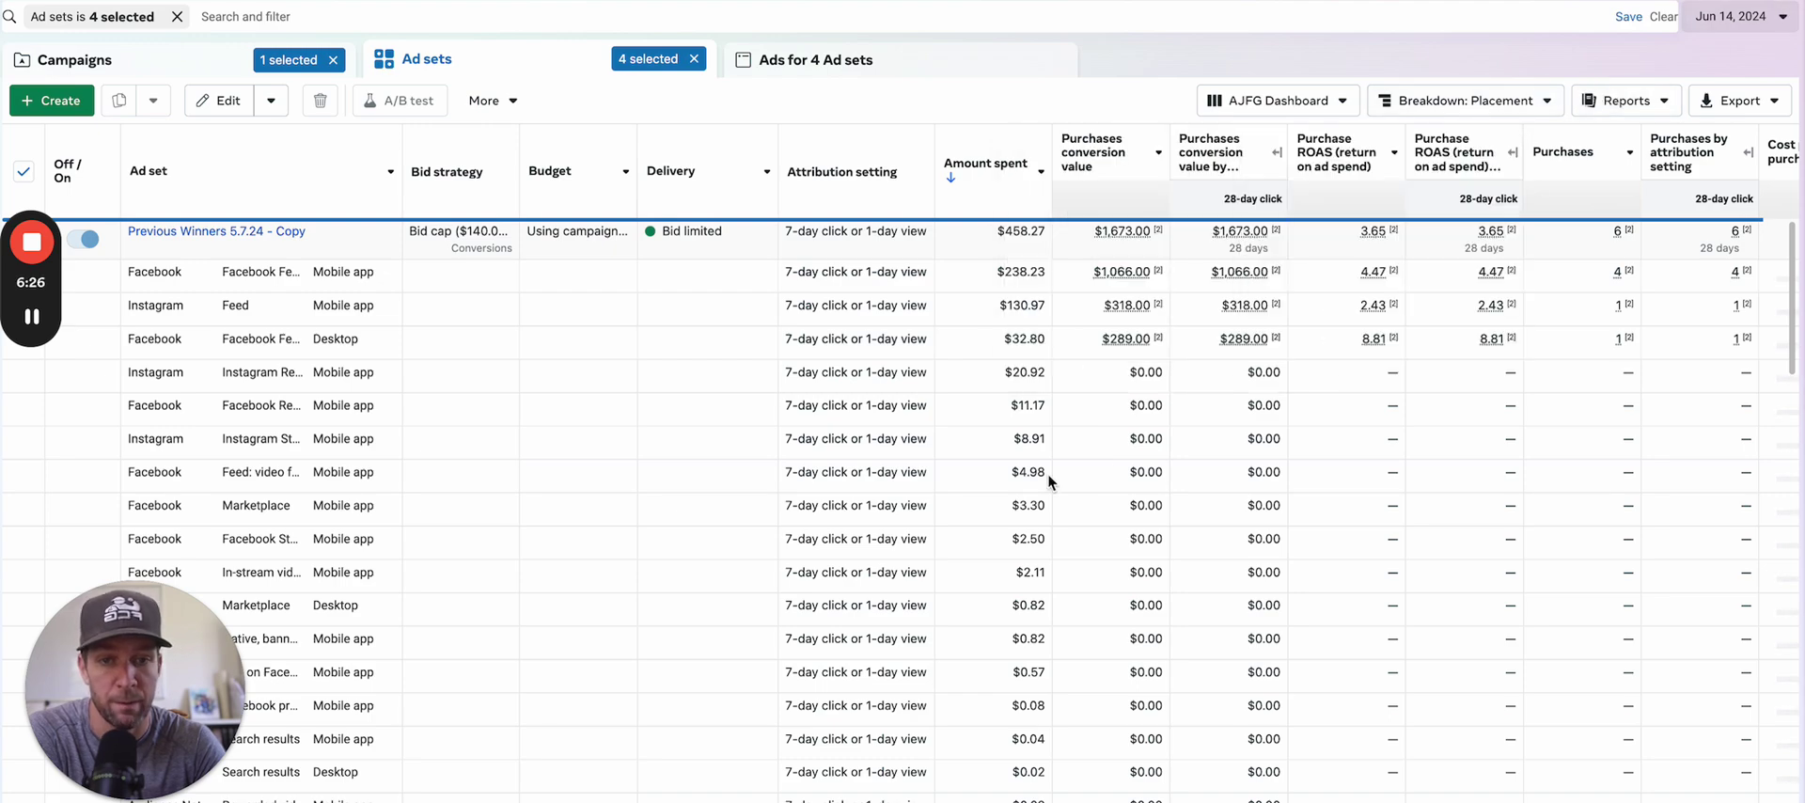
scroll(1047, 473, "down", 5)
scroll(1047, 472, "down", 5)
scroll(1048, 472, "down", 5)
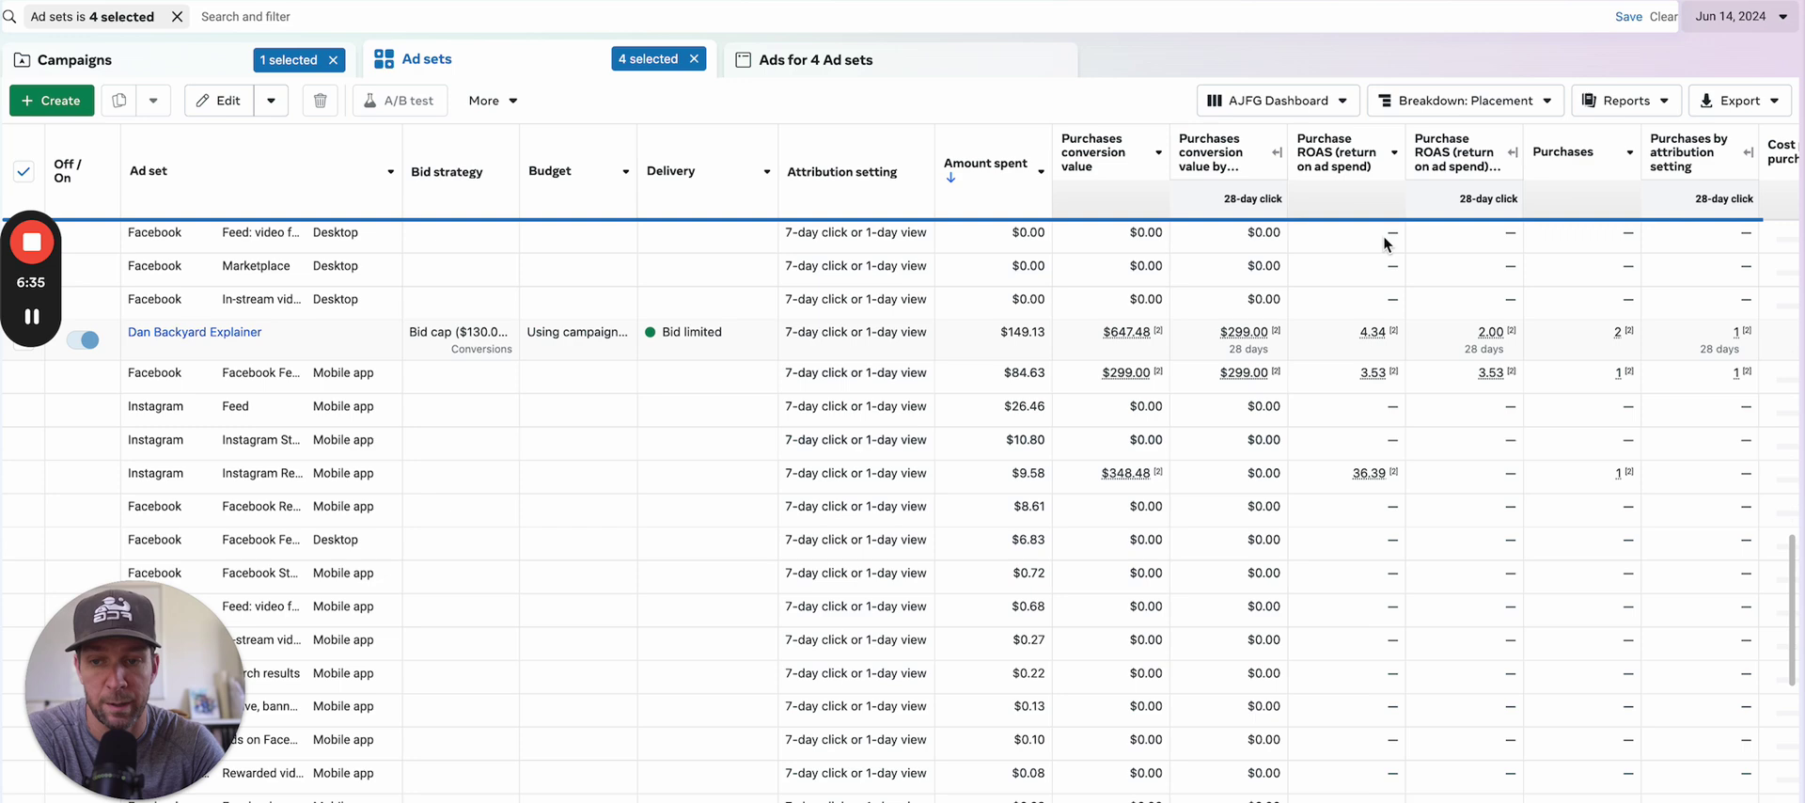
left_click(1737, 16)
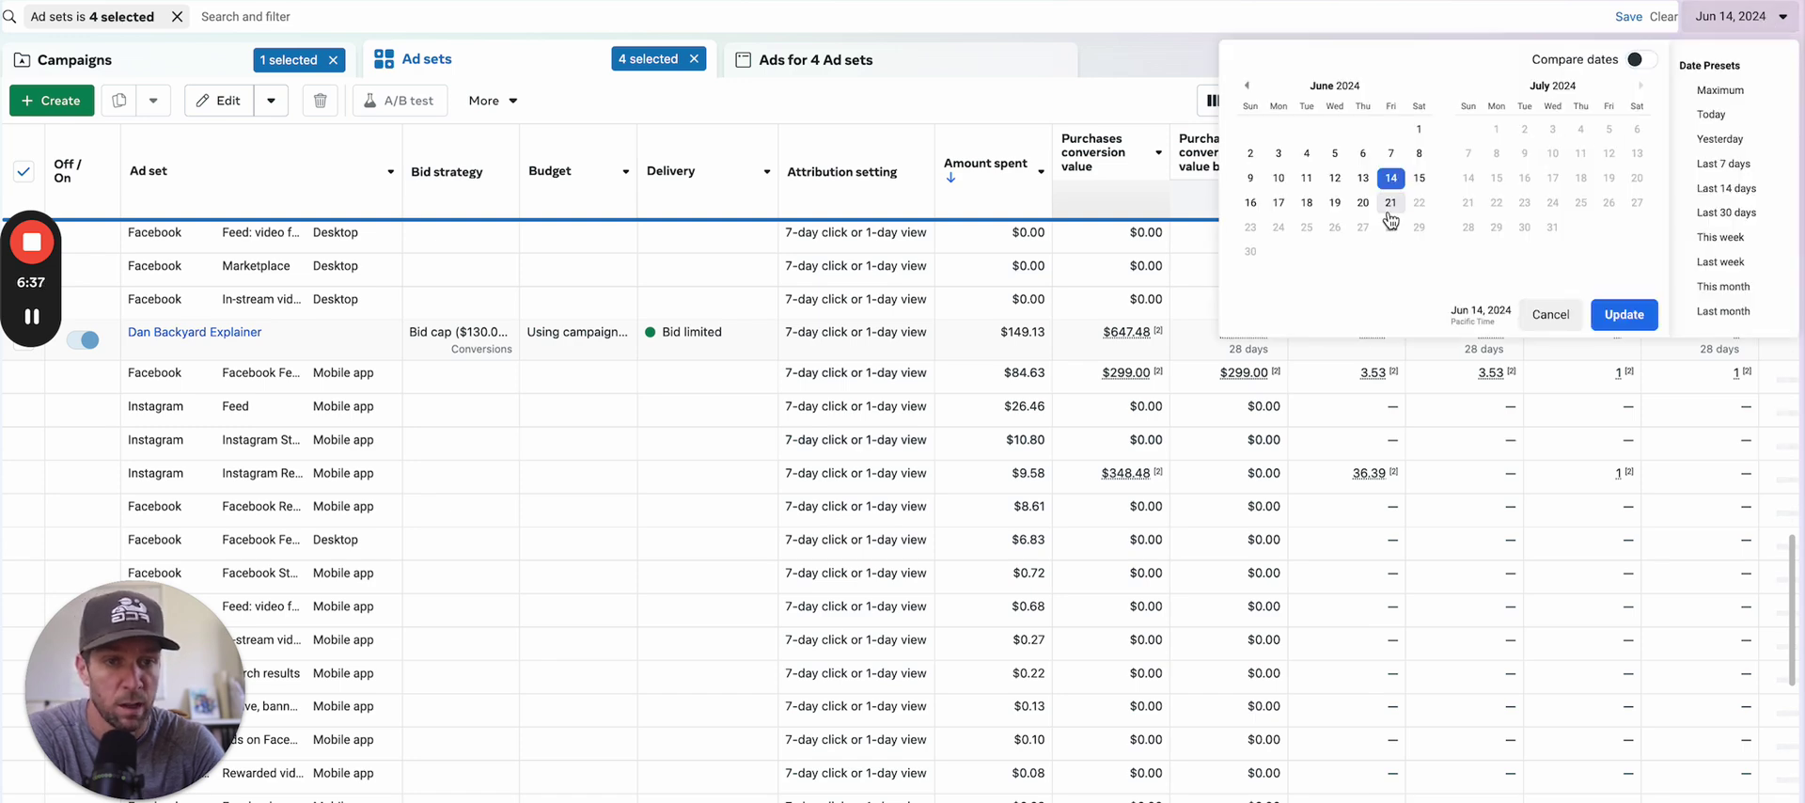
left_click(1419, 177)
left_click(1624, 314)
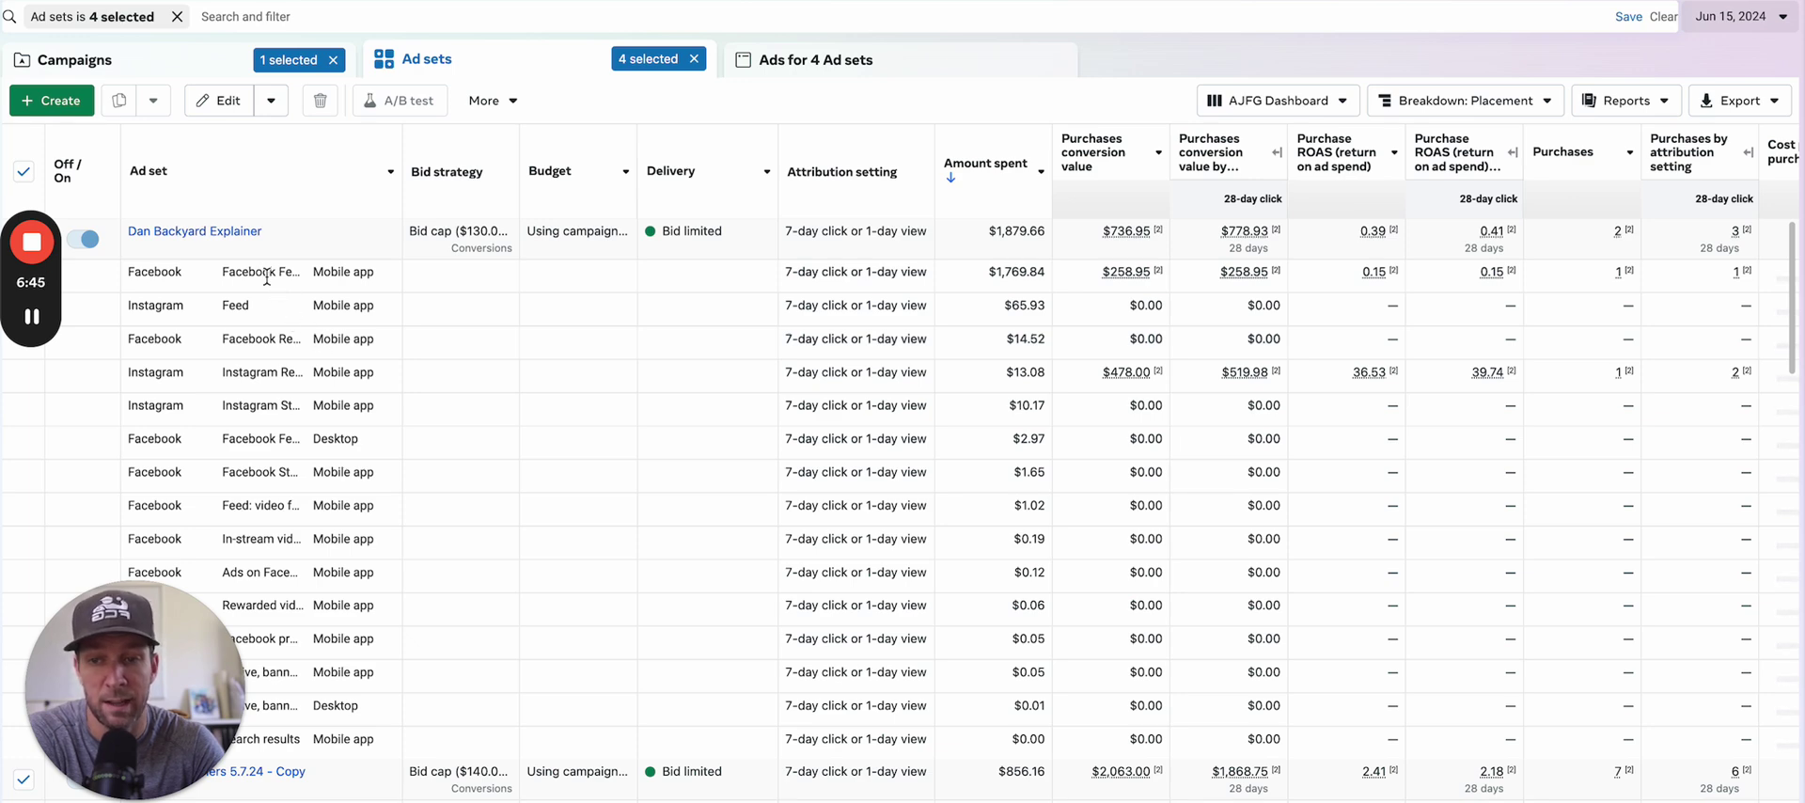
Swap the placement breakdown for age and gender, then deselect all ad sets.
left_click(1551, 100)
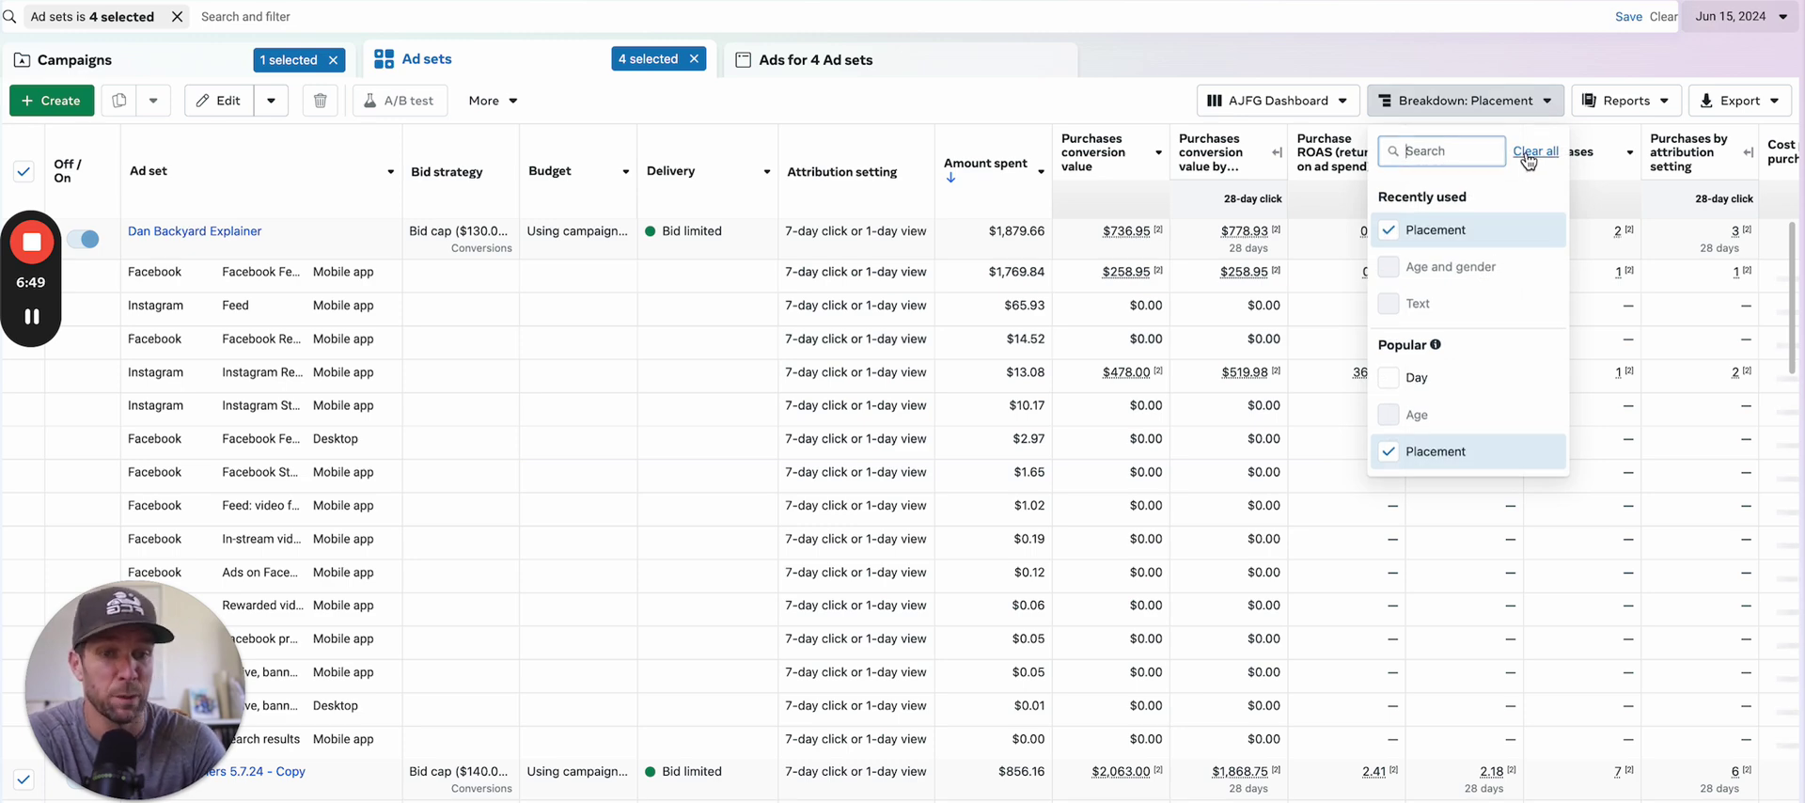
left_click(1534, 151)
left_click(1448, 267)
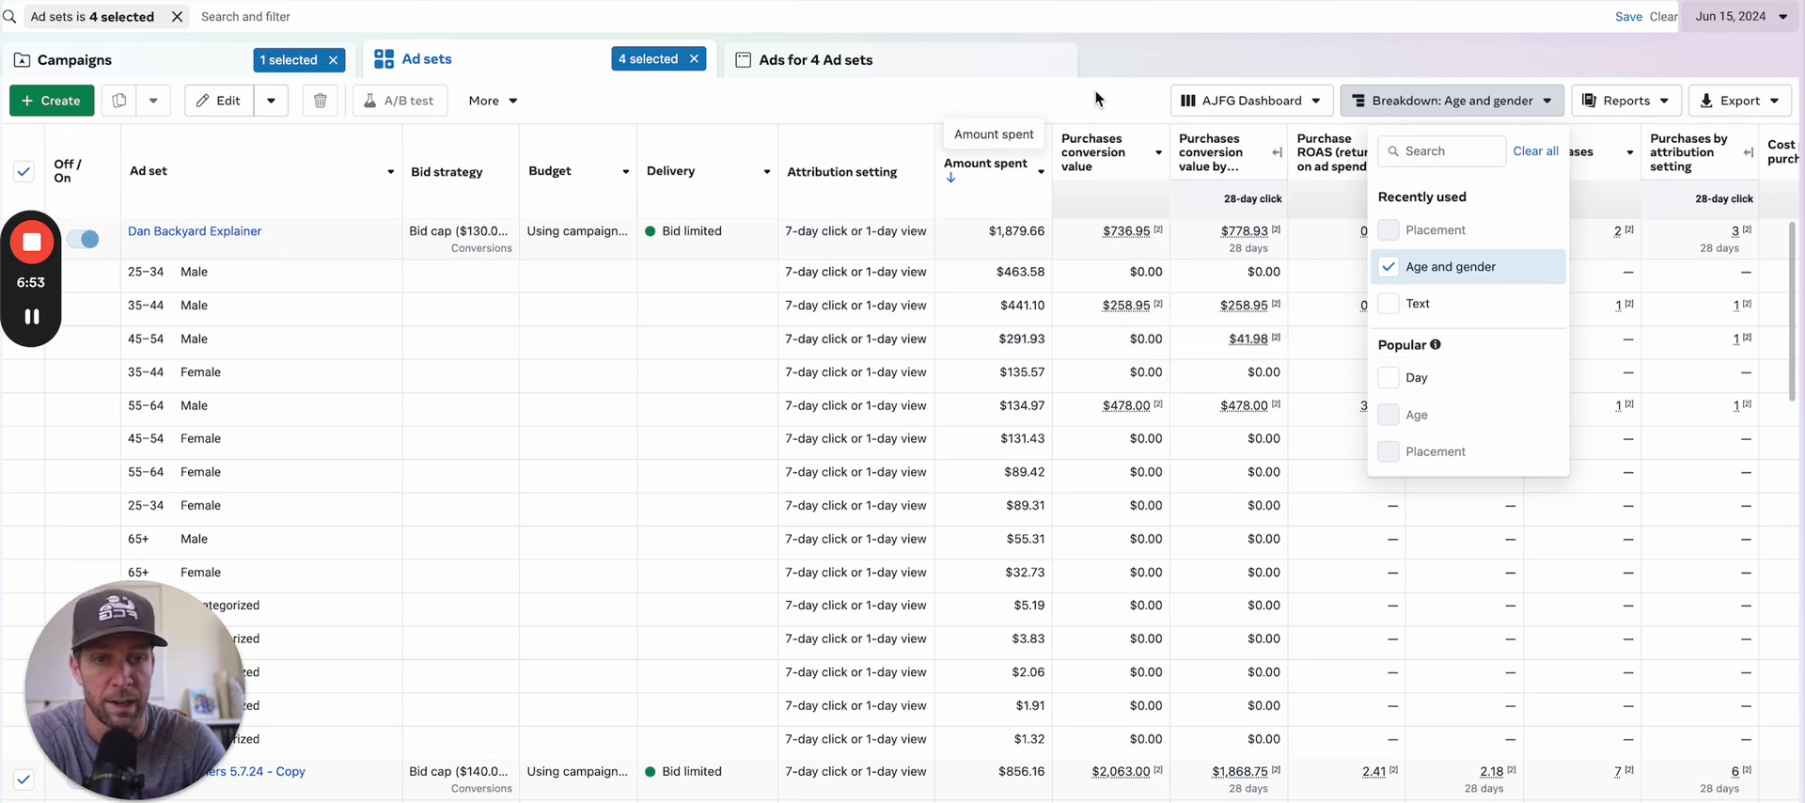
left_click(1156, 61)
left_click_drag(35, 181, 455, 394)
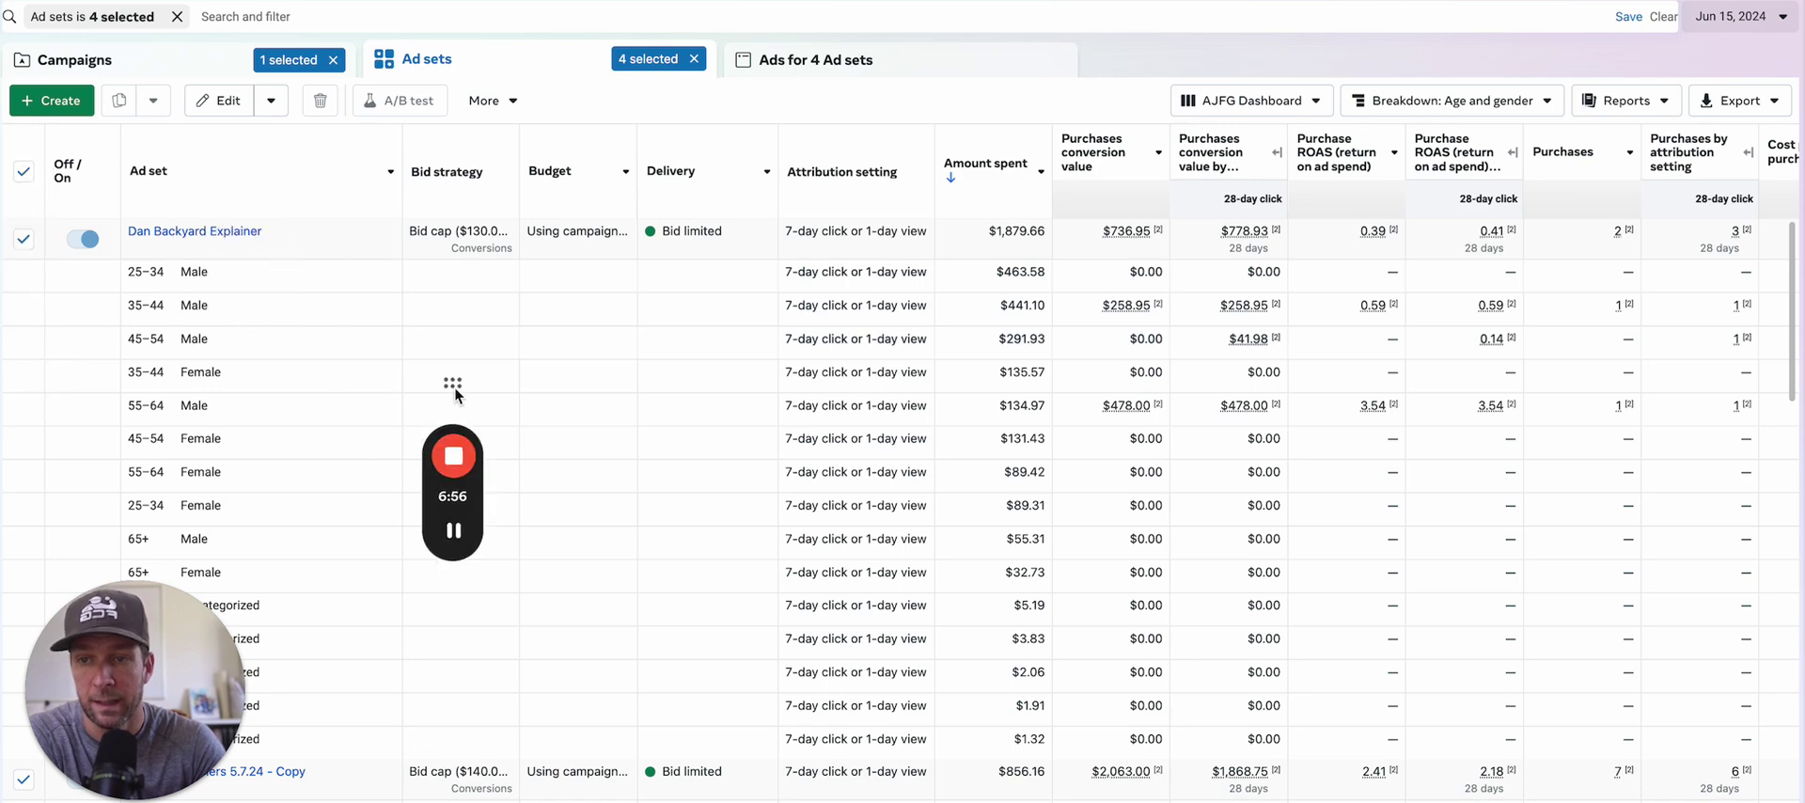
left_click(27, 242)
Filter the table to only the first ad set, Dan Backyard Explainer.
left_click(27, 242)
left_click(215, 15)
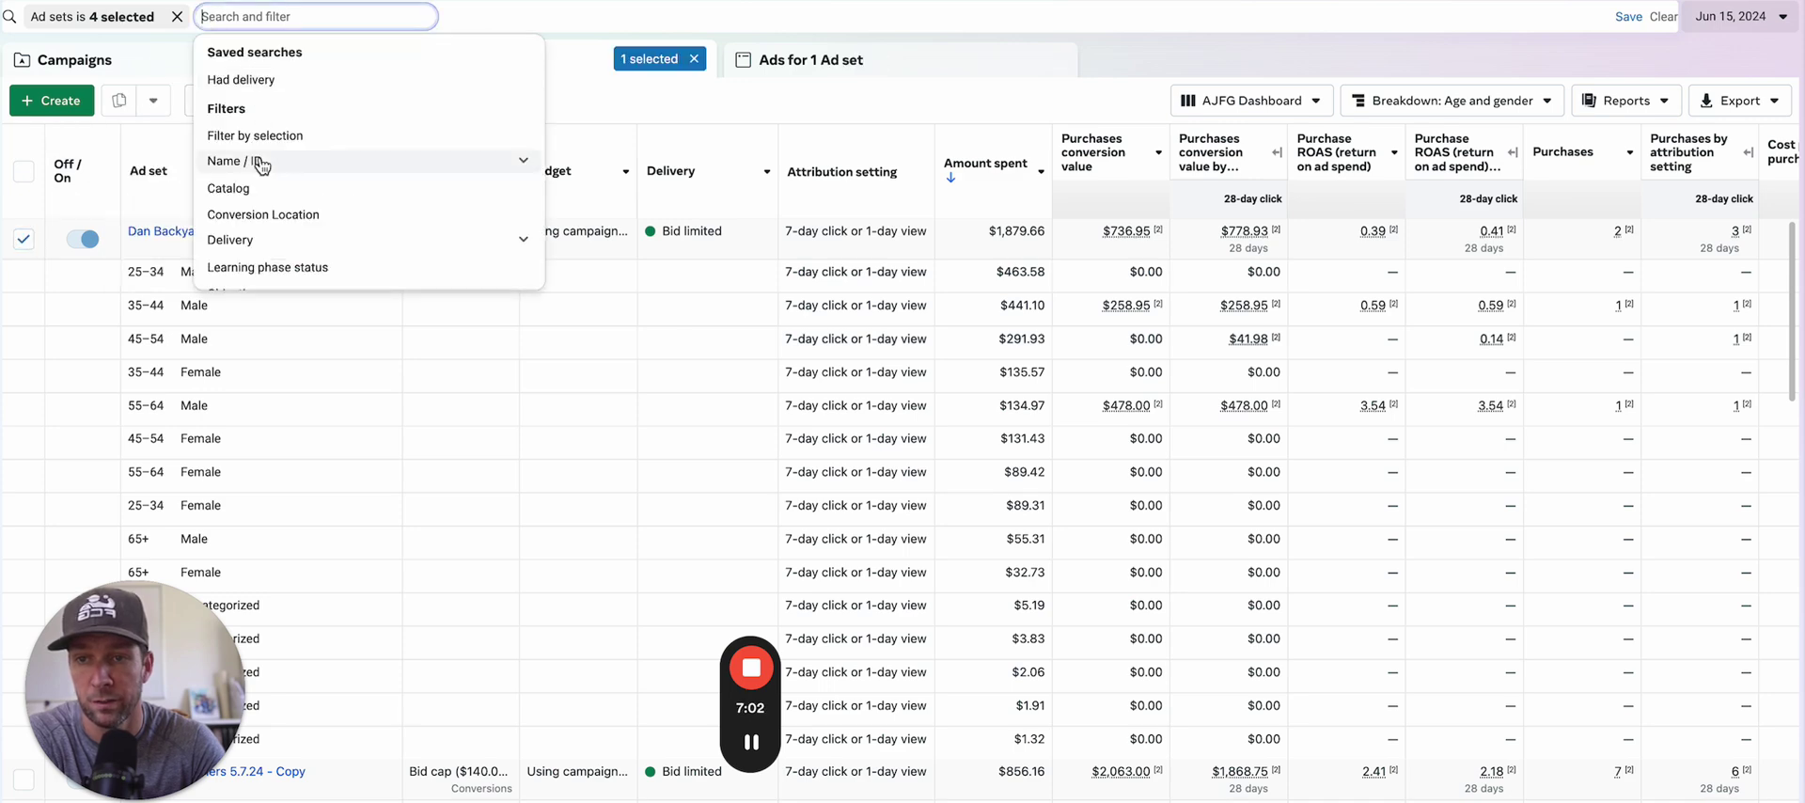
left_click(322, 136)
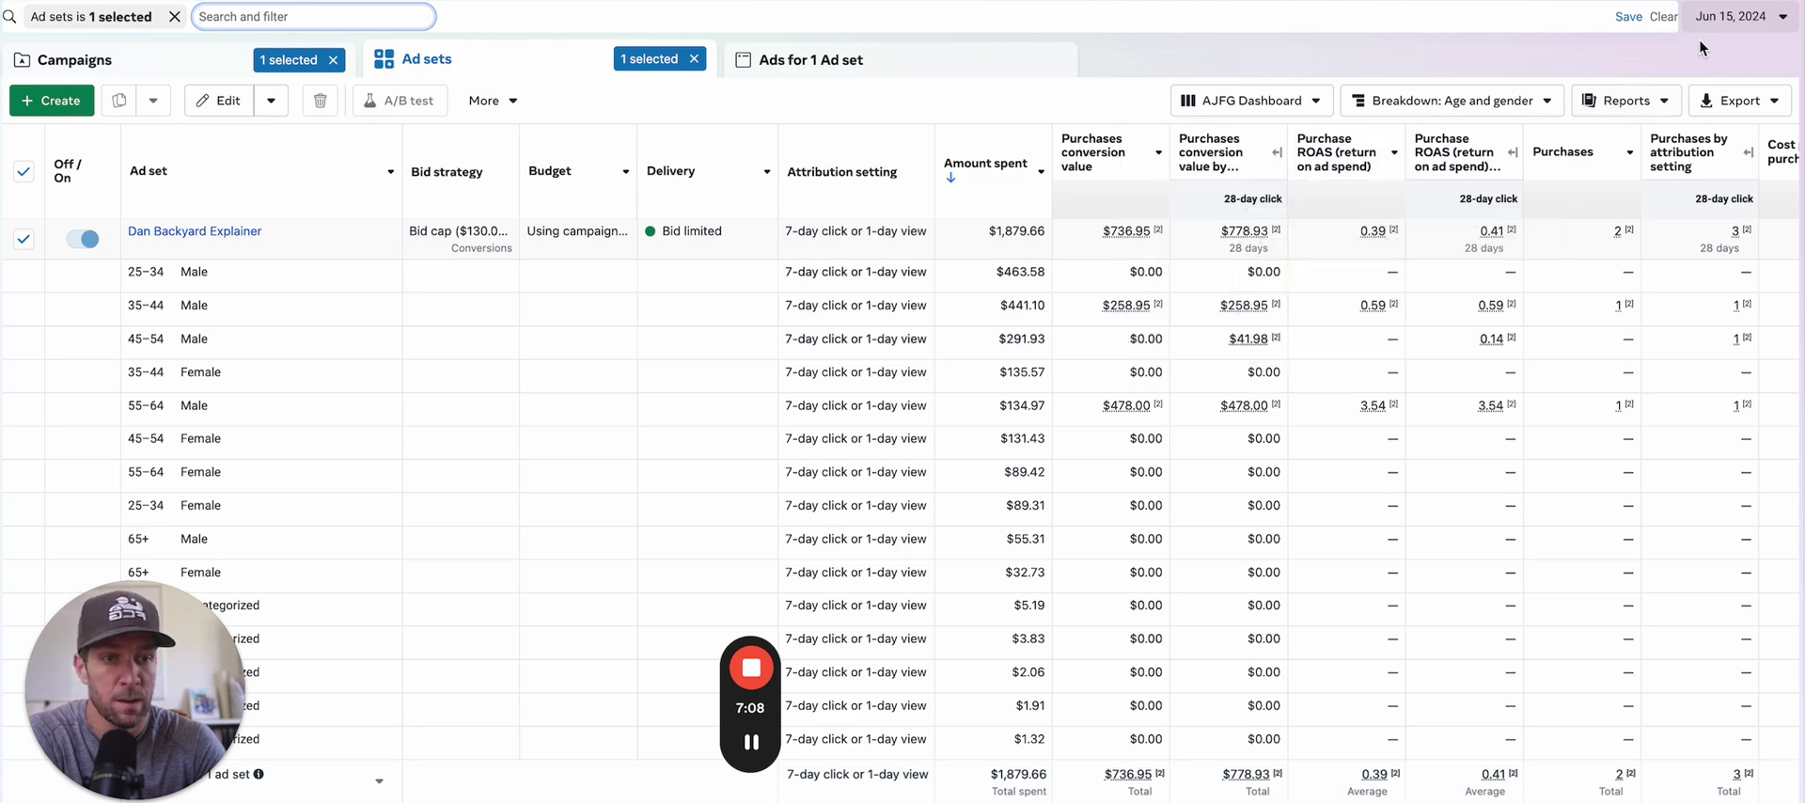
Check the ad set's results for Jun 14, then for Jun 18.
left_click(1735, 23)
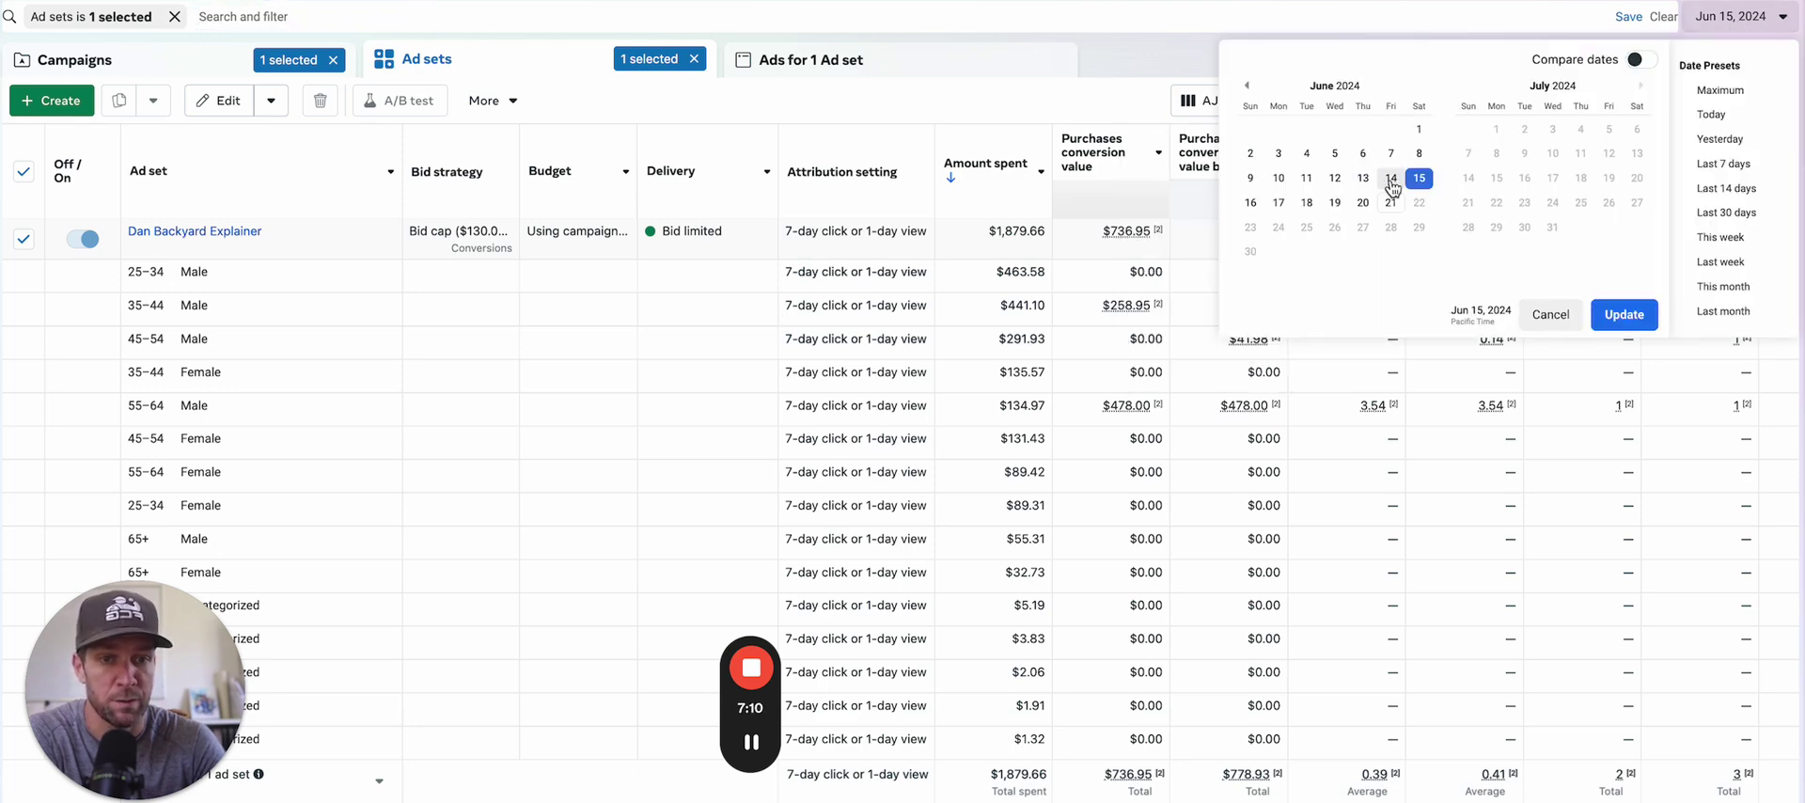
left_click(1392, 179)
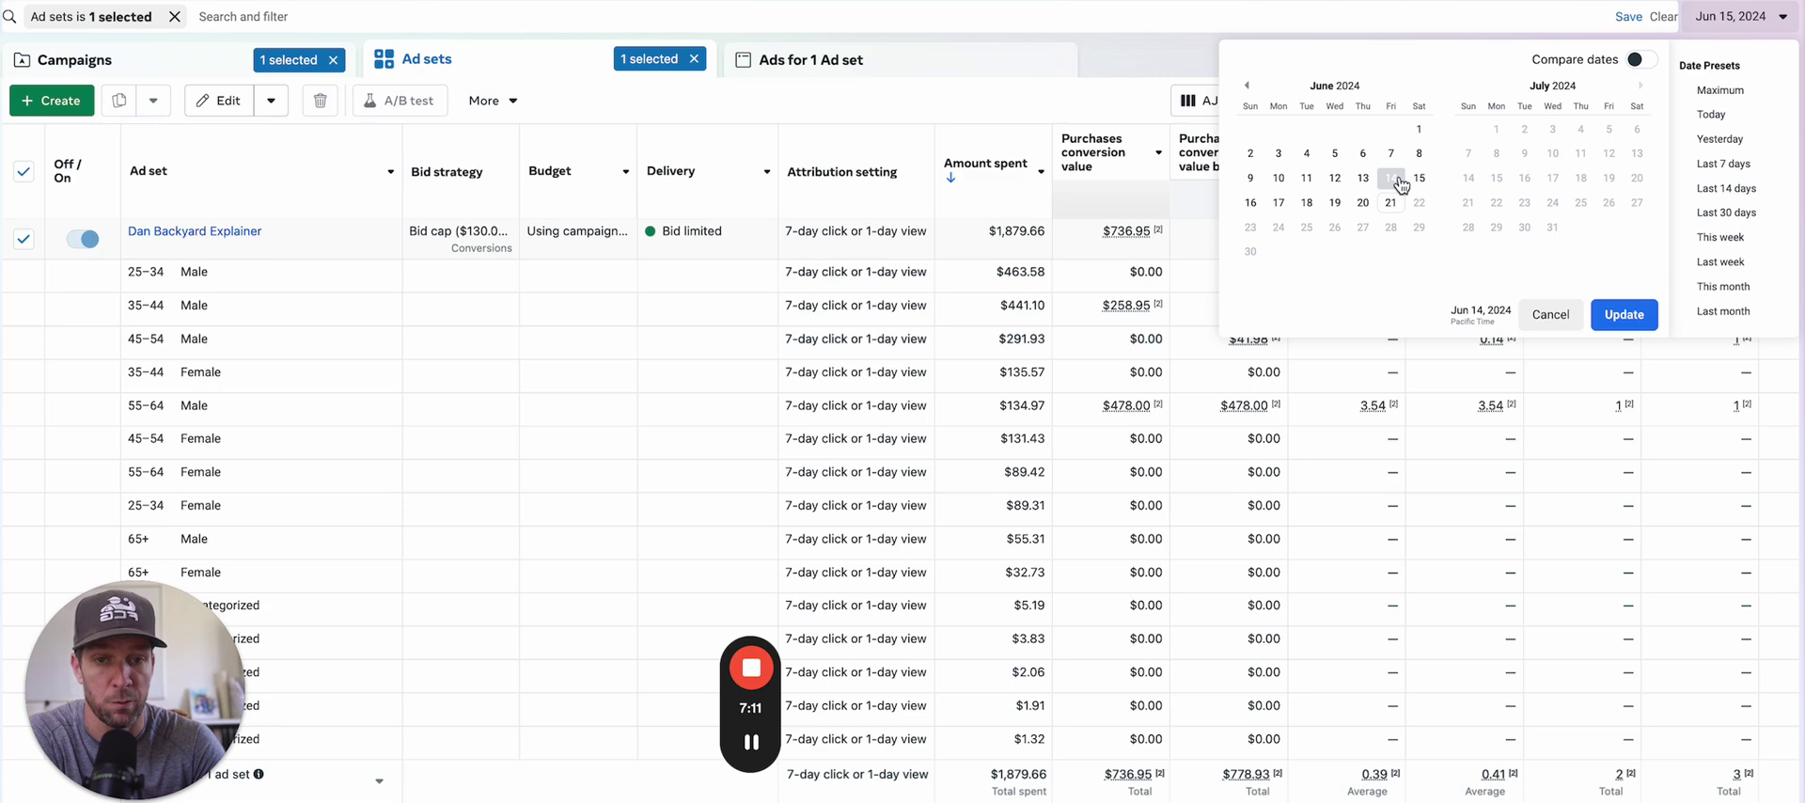
left_click(1628, 317)
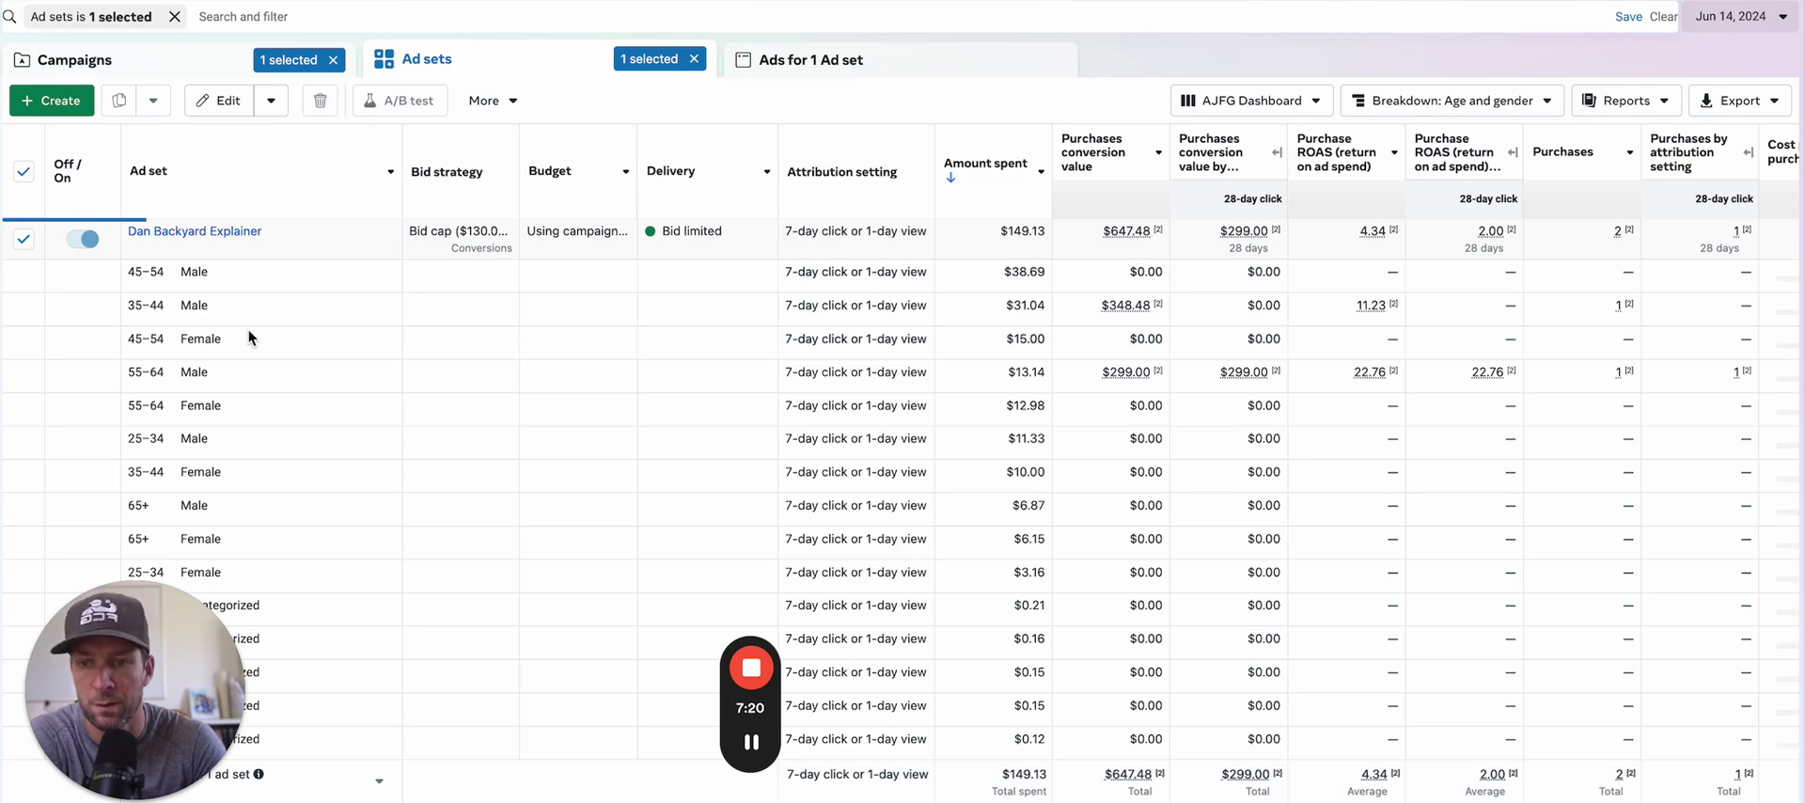
left_click(1739, 16)
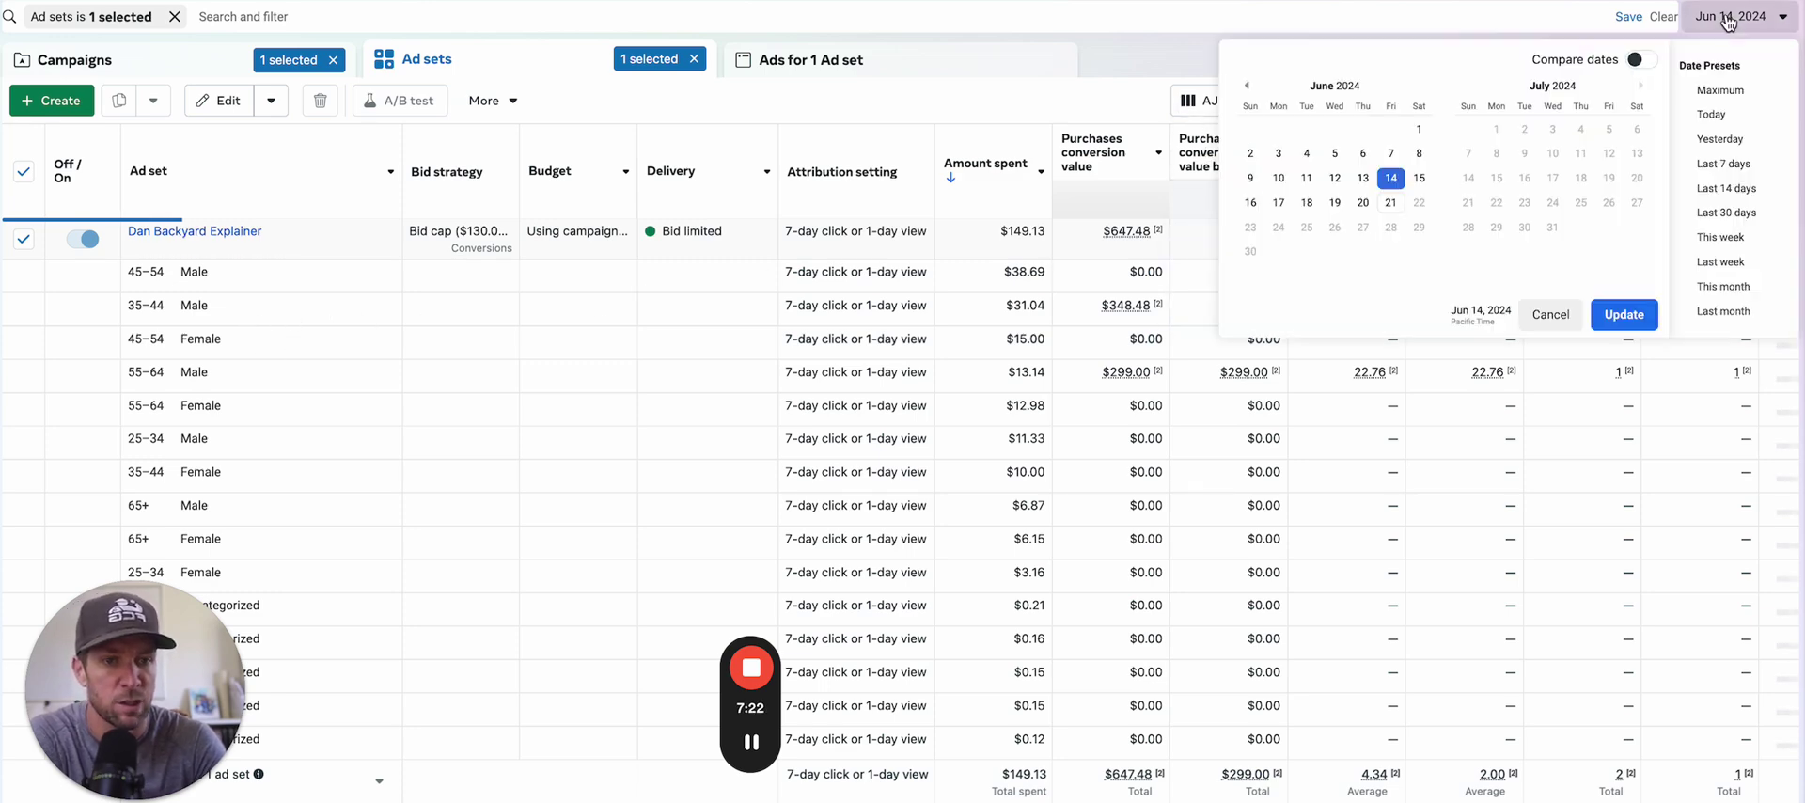
left_click(1306, 202)
left_click(1622, 314)
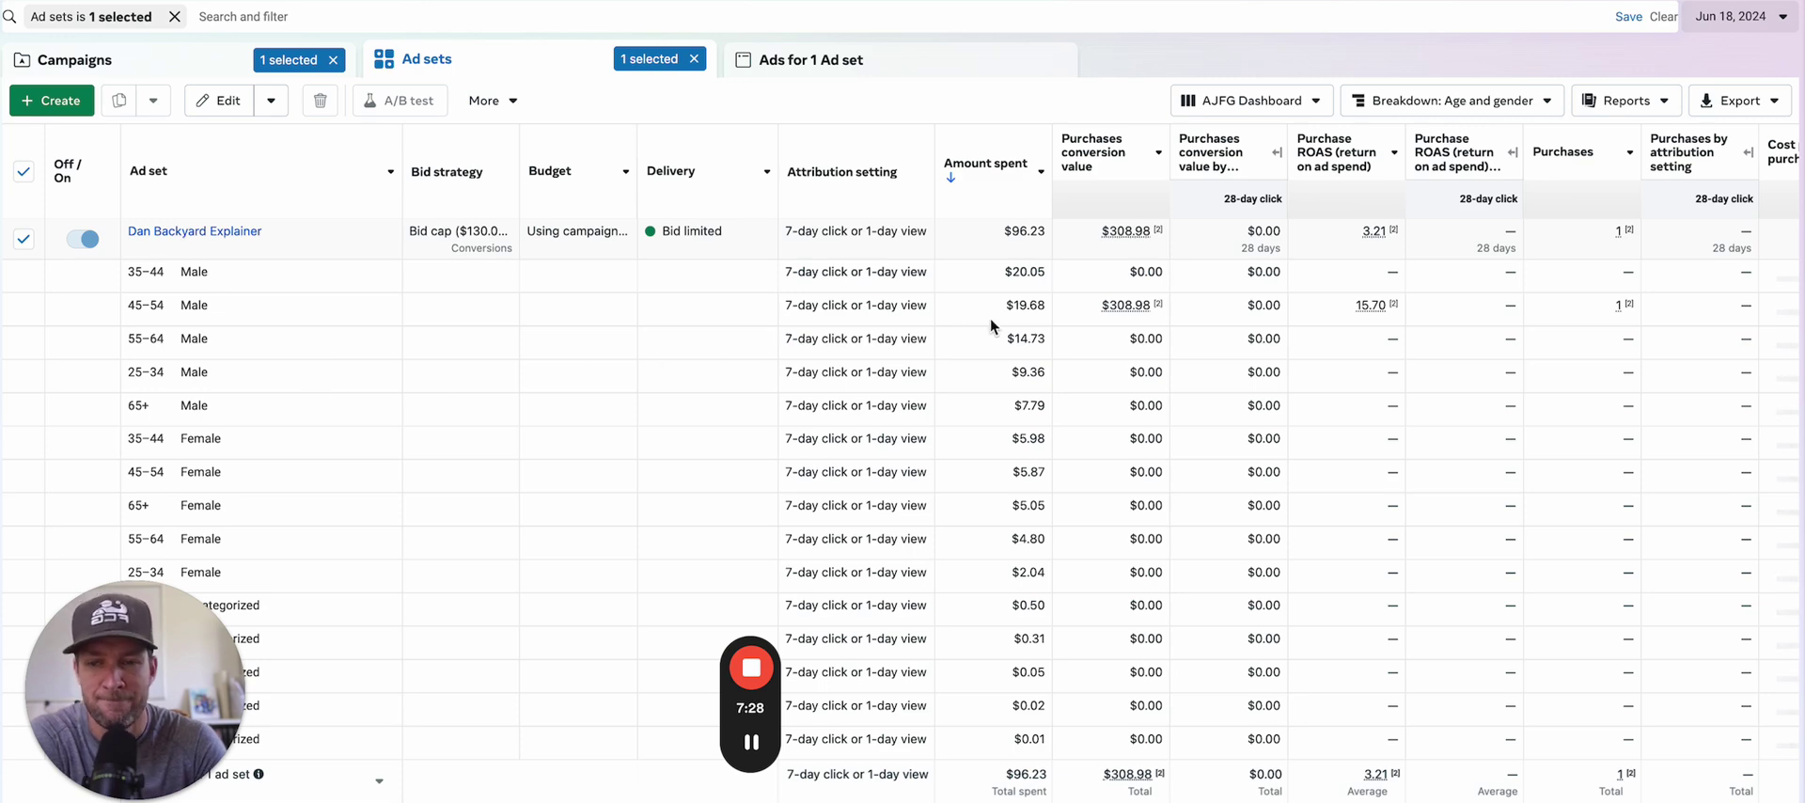
mouse_move(1463, 181)
Return to Jun 15, 2024 and remove the age and gender breakdown.
left_click(1764, 26)
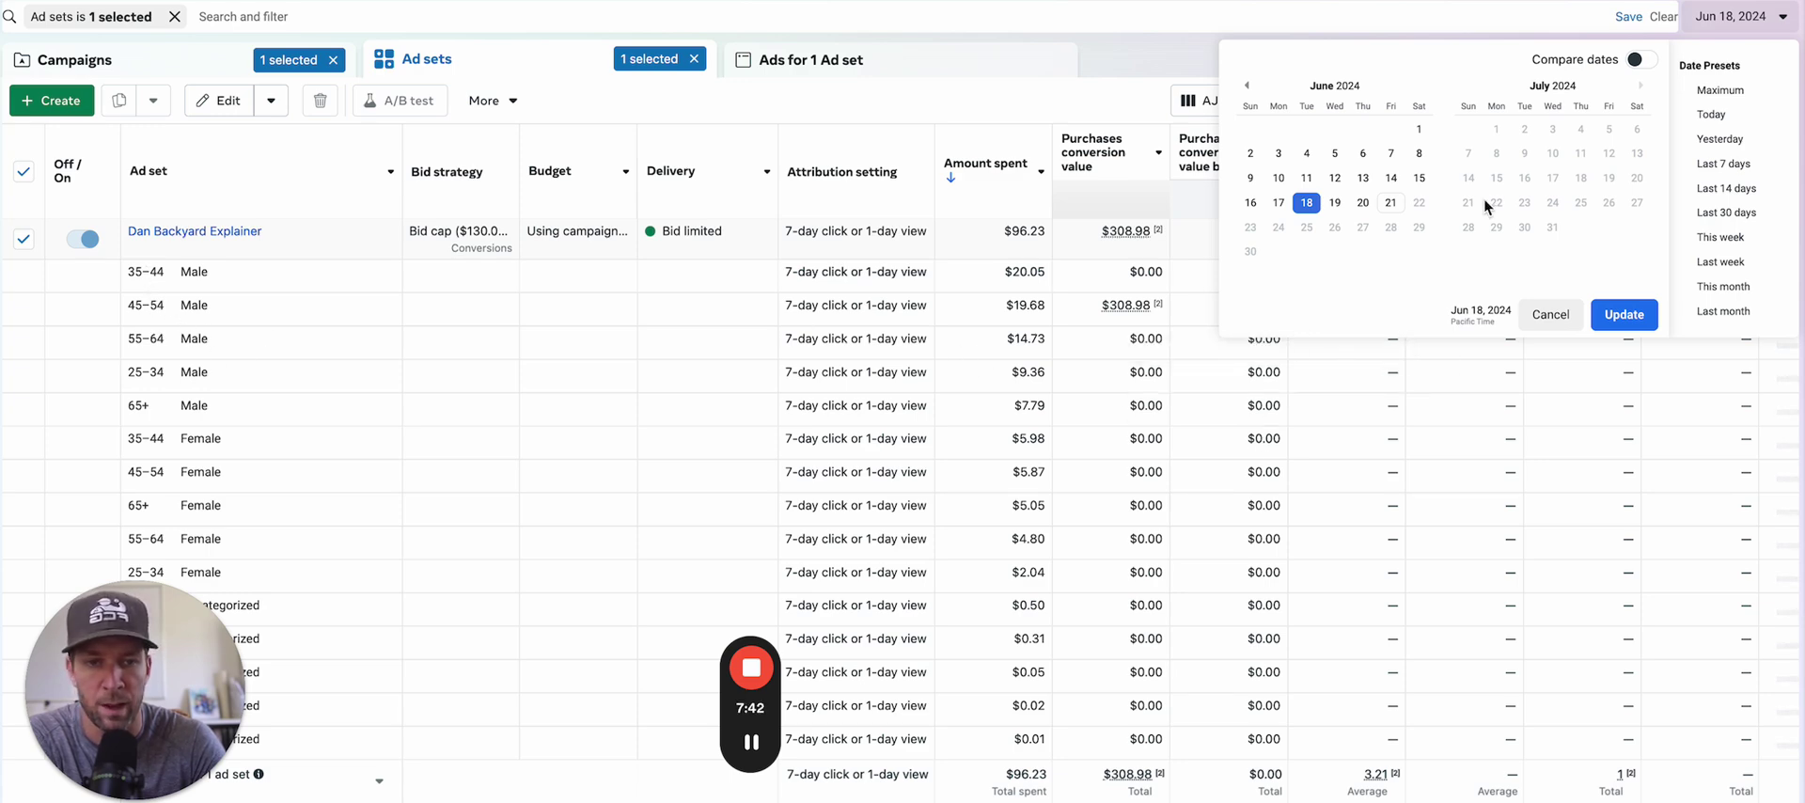
left_click(1416, 178)
left_click(1623, 314)
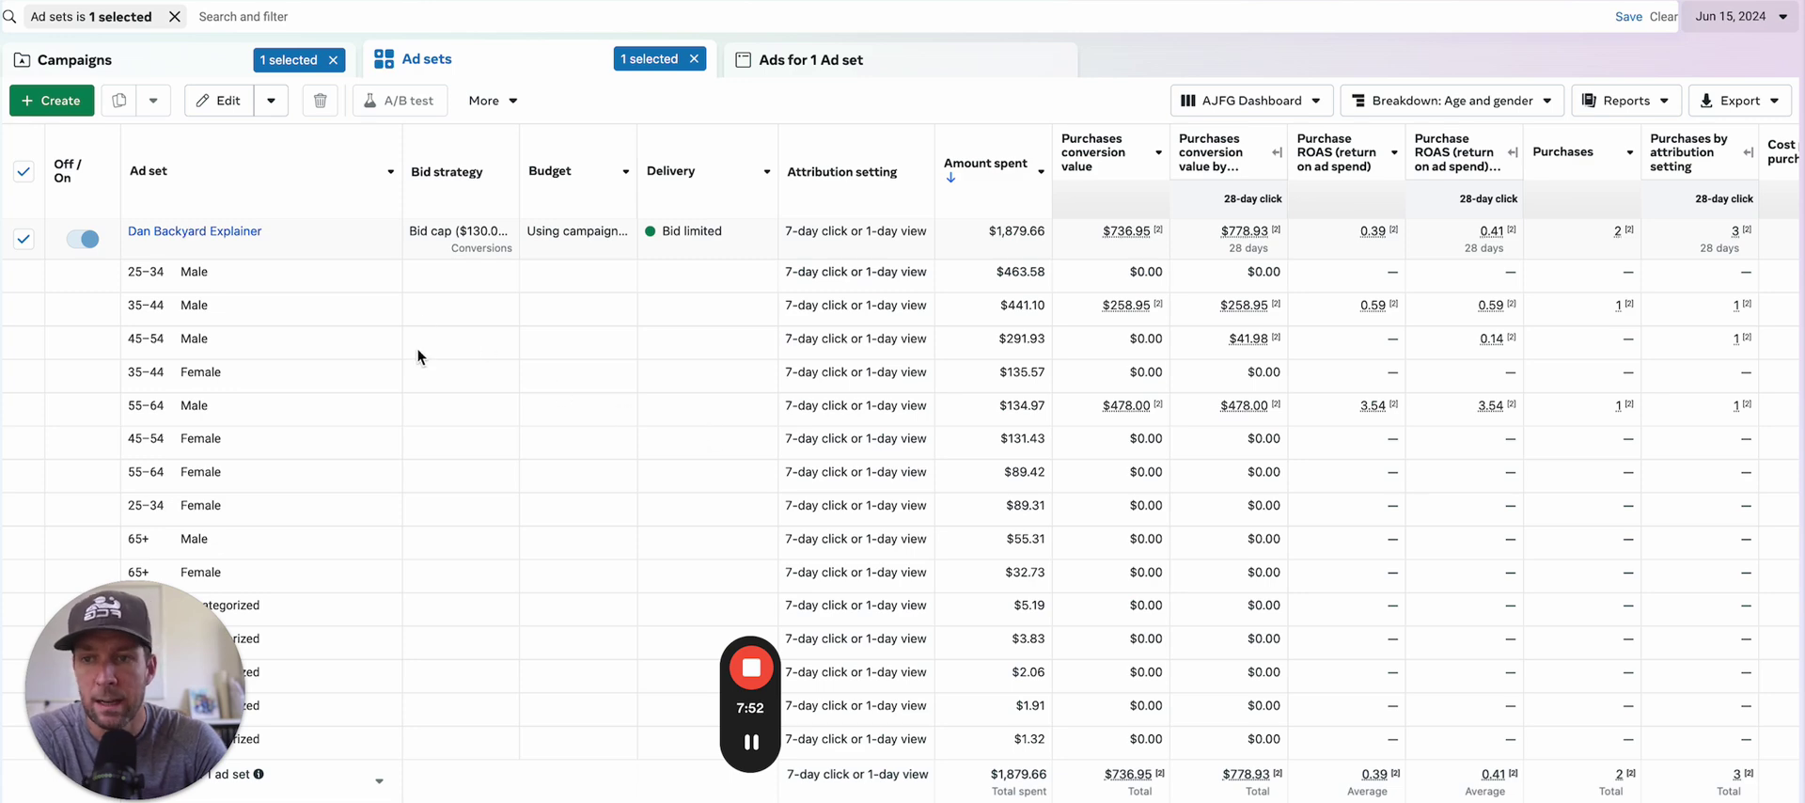
left_click(1504, 104)
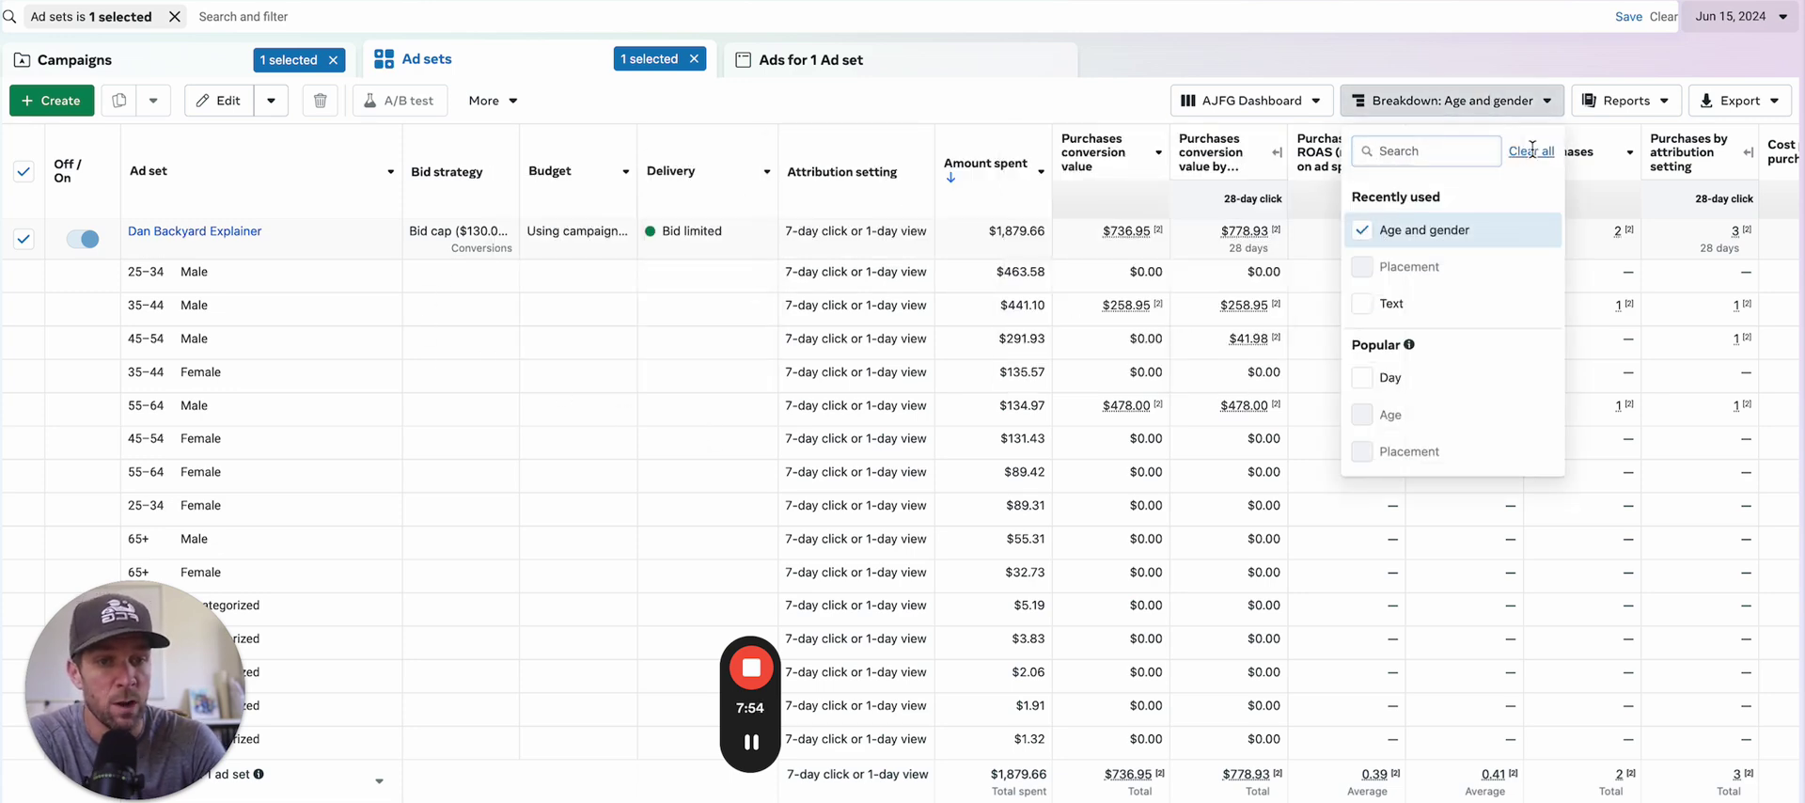
left_click(1530, 150)
Replace the single ad set filter with a filter on the four selected ad sets.
left_click(793, 422)
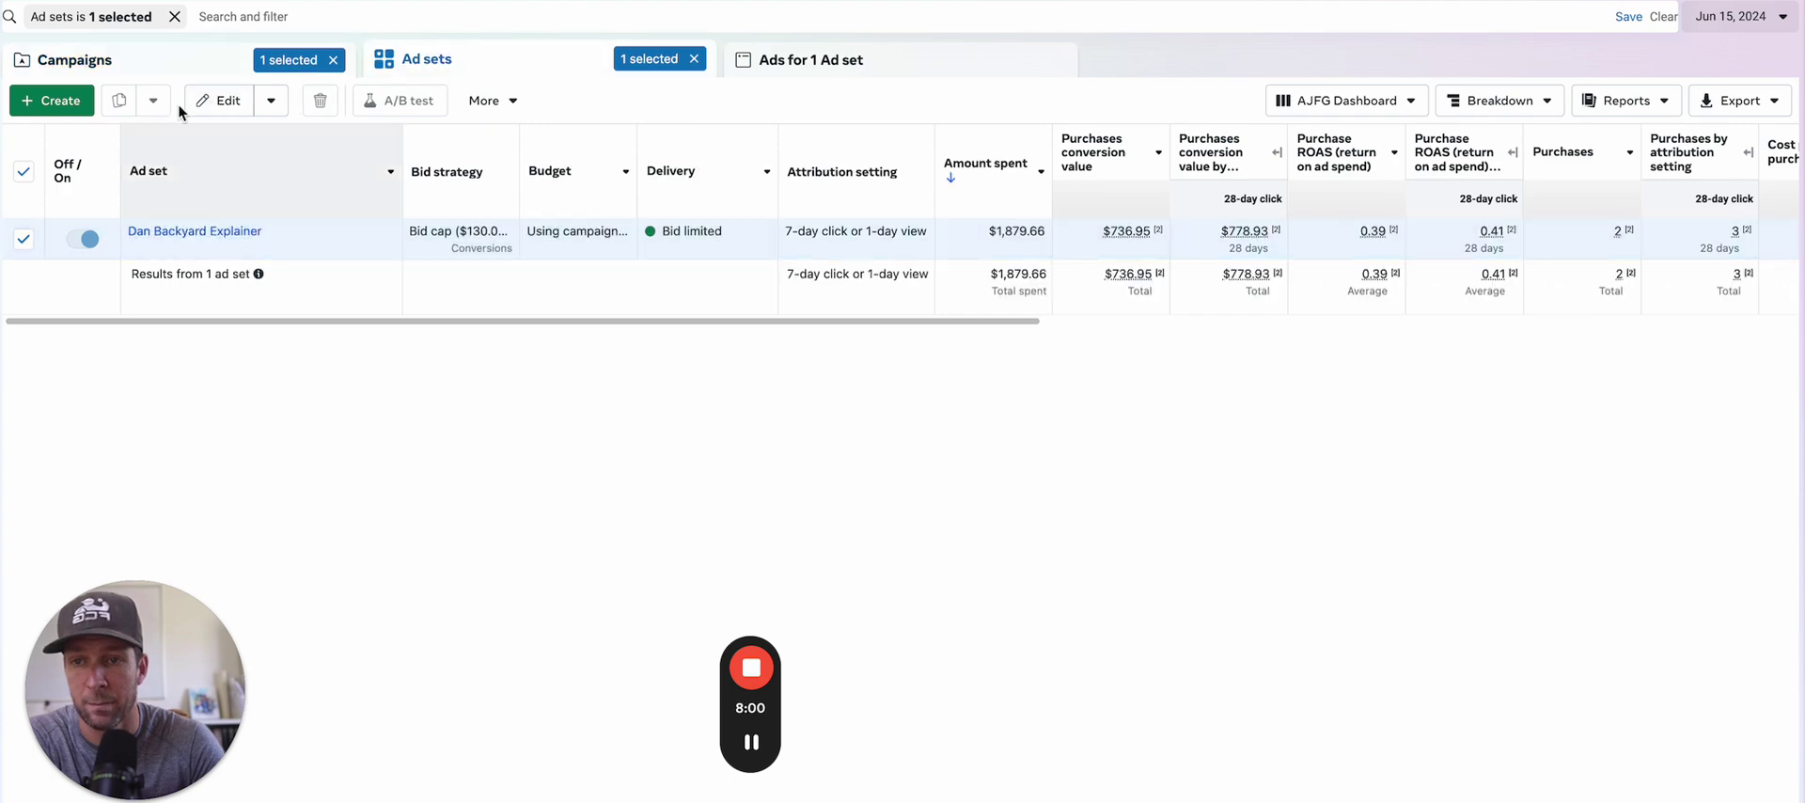
left_click(175, 16)
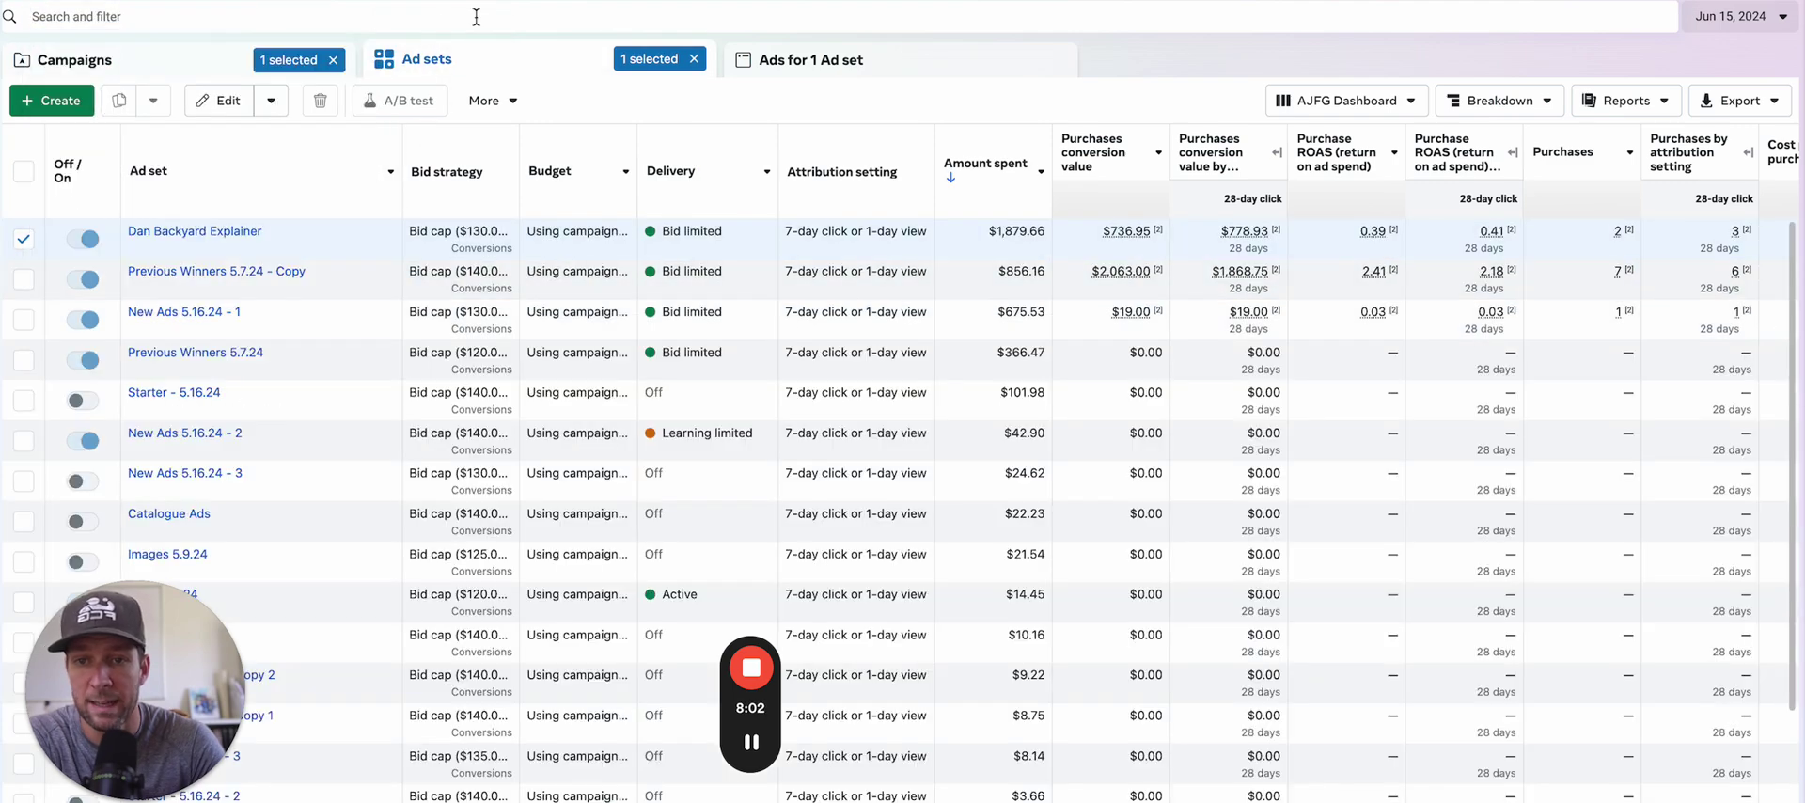
left_click(23, 280)
left_click(23, 319)
left_click(25, 363)
left_click(90, 16)
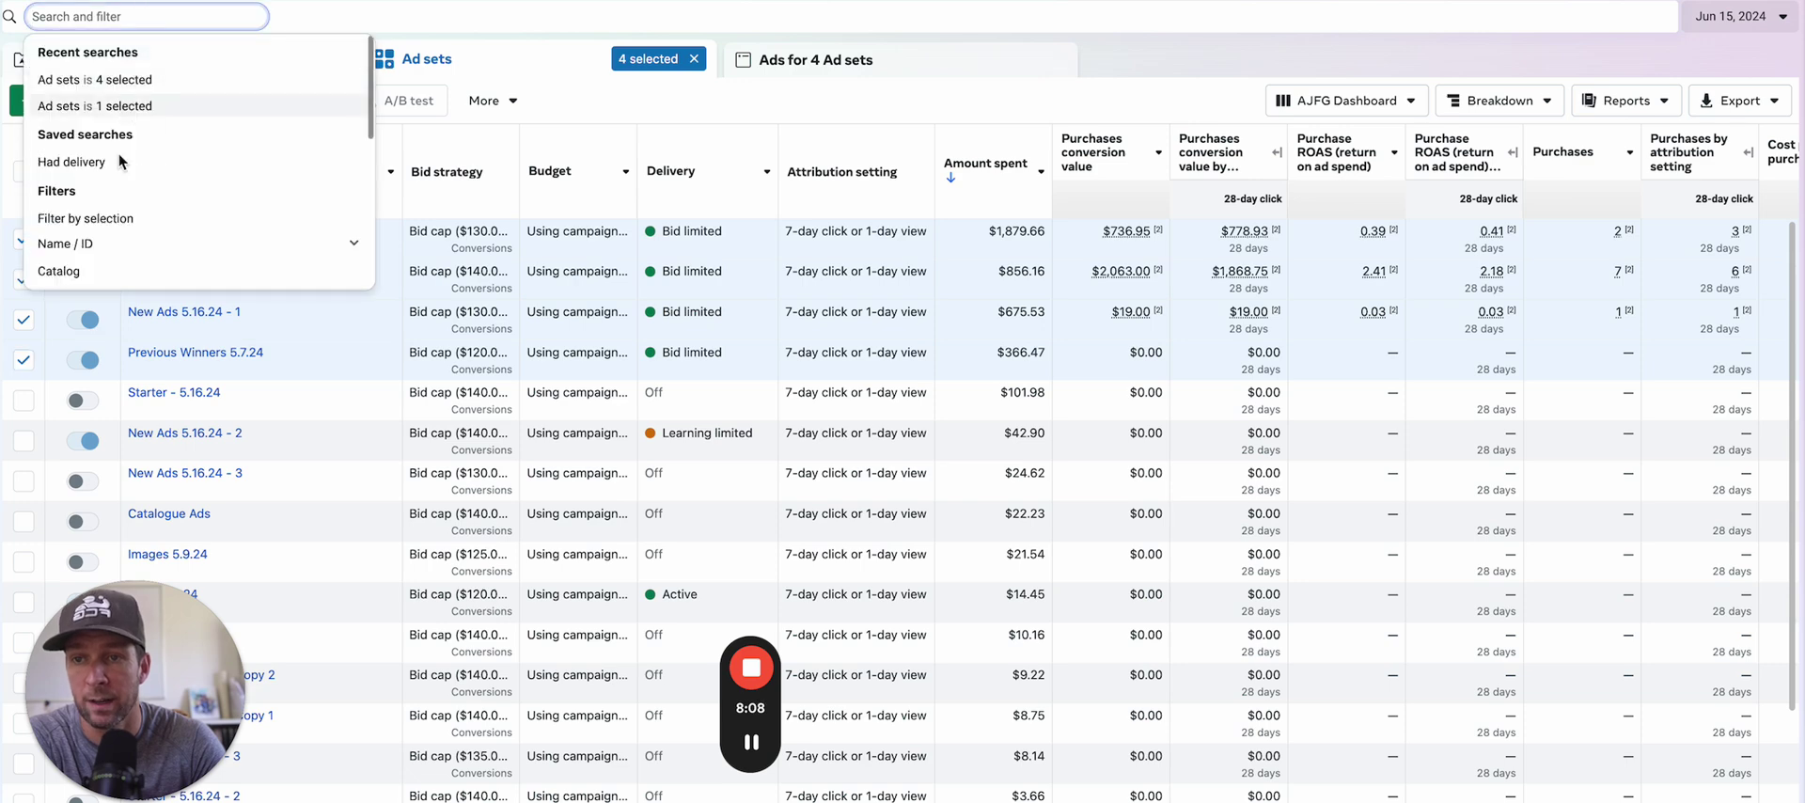
left_click(85, 218)
left_click(920, 495)
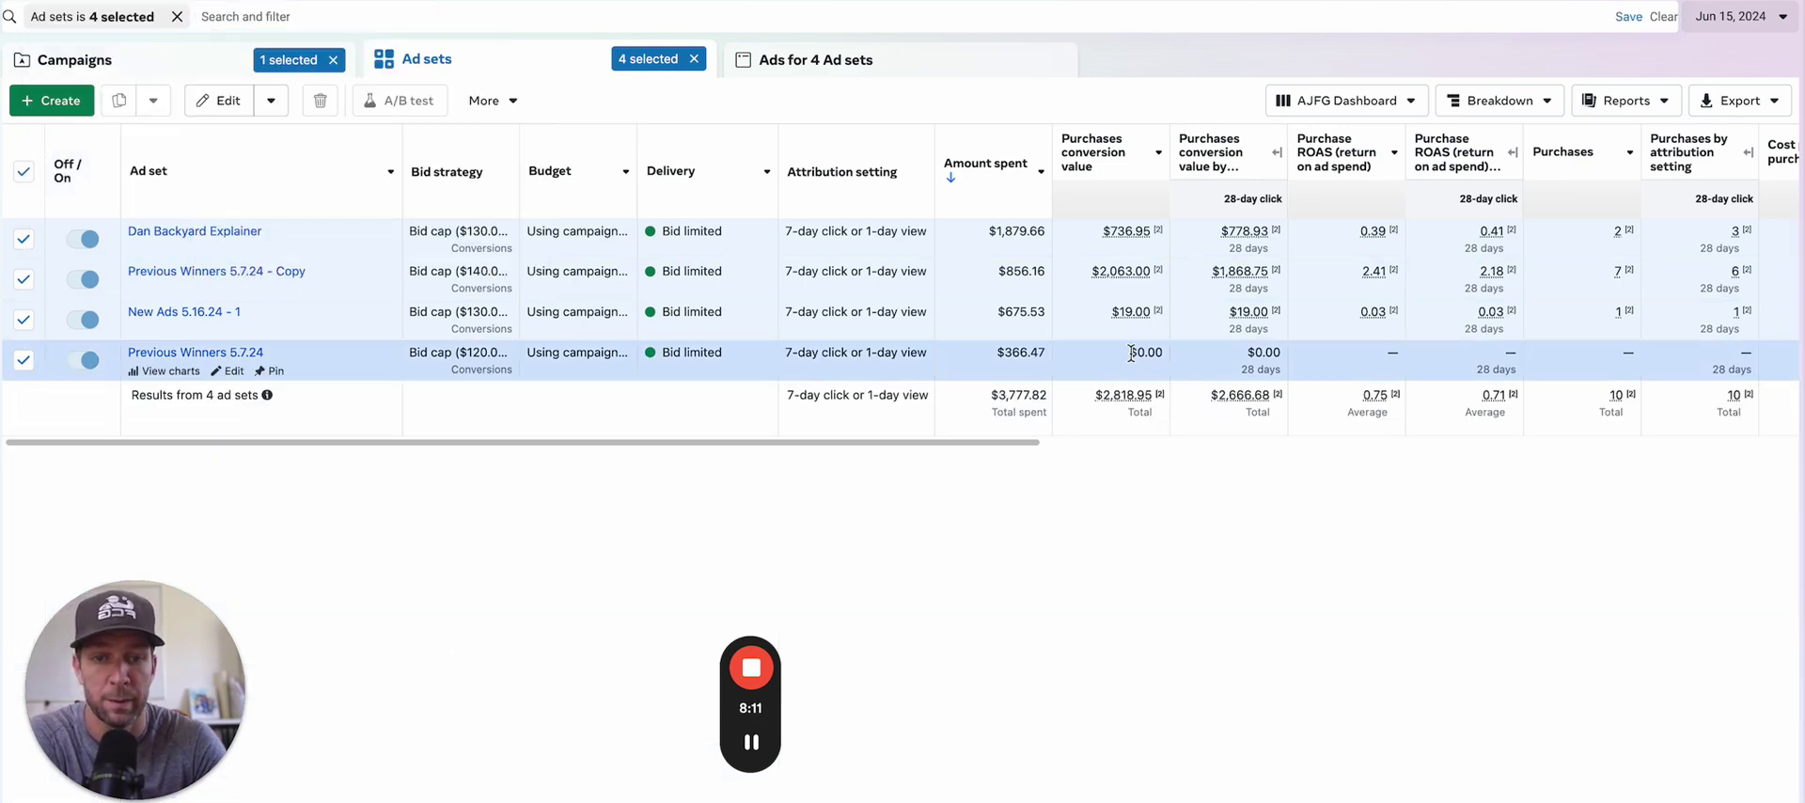
scroll(1131, 353, "right", 15)
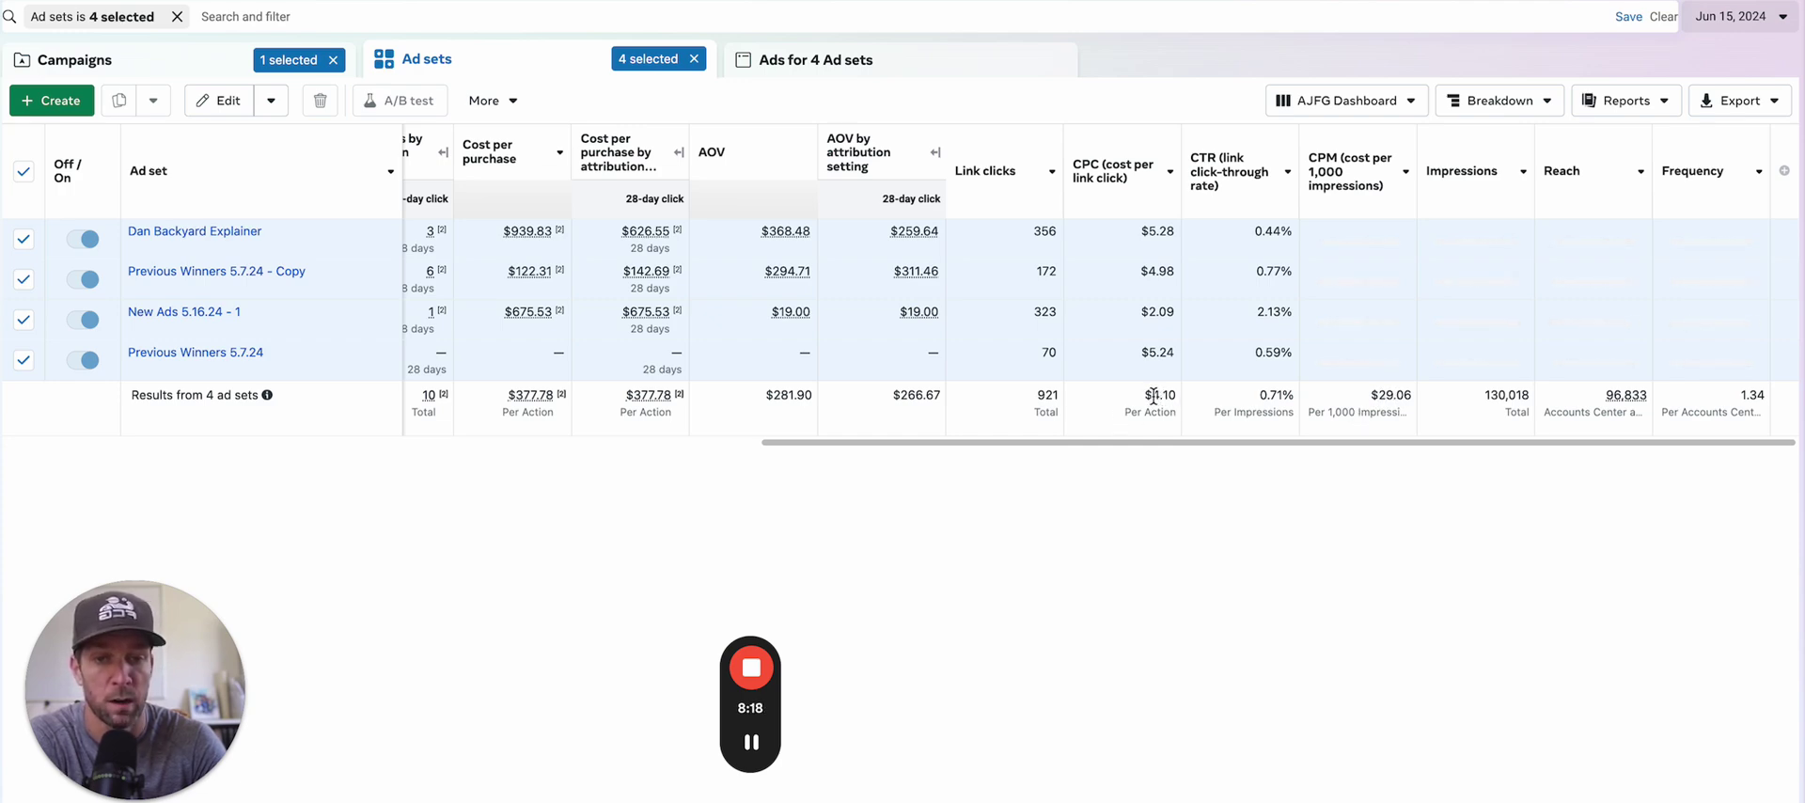
Check Jun 14, then set the reporting day to Jun 19, 2024 and inspect cost per click.
left_click(1699, 36)
left_click(1390, 181)
left_click(1621, 312)
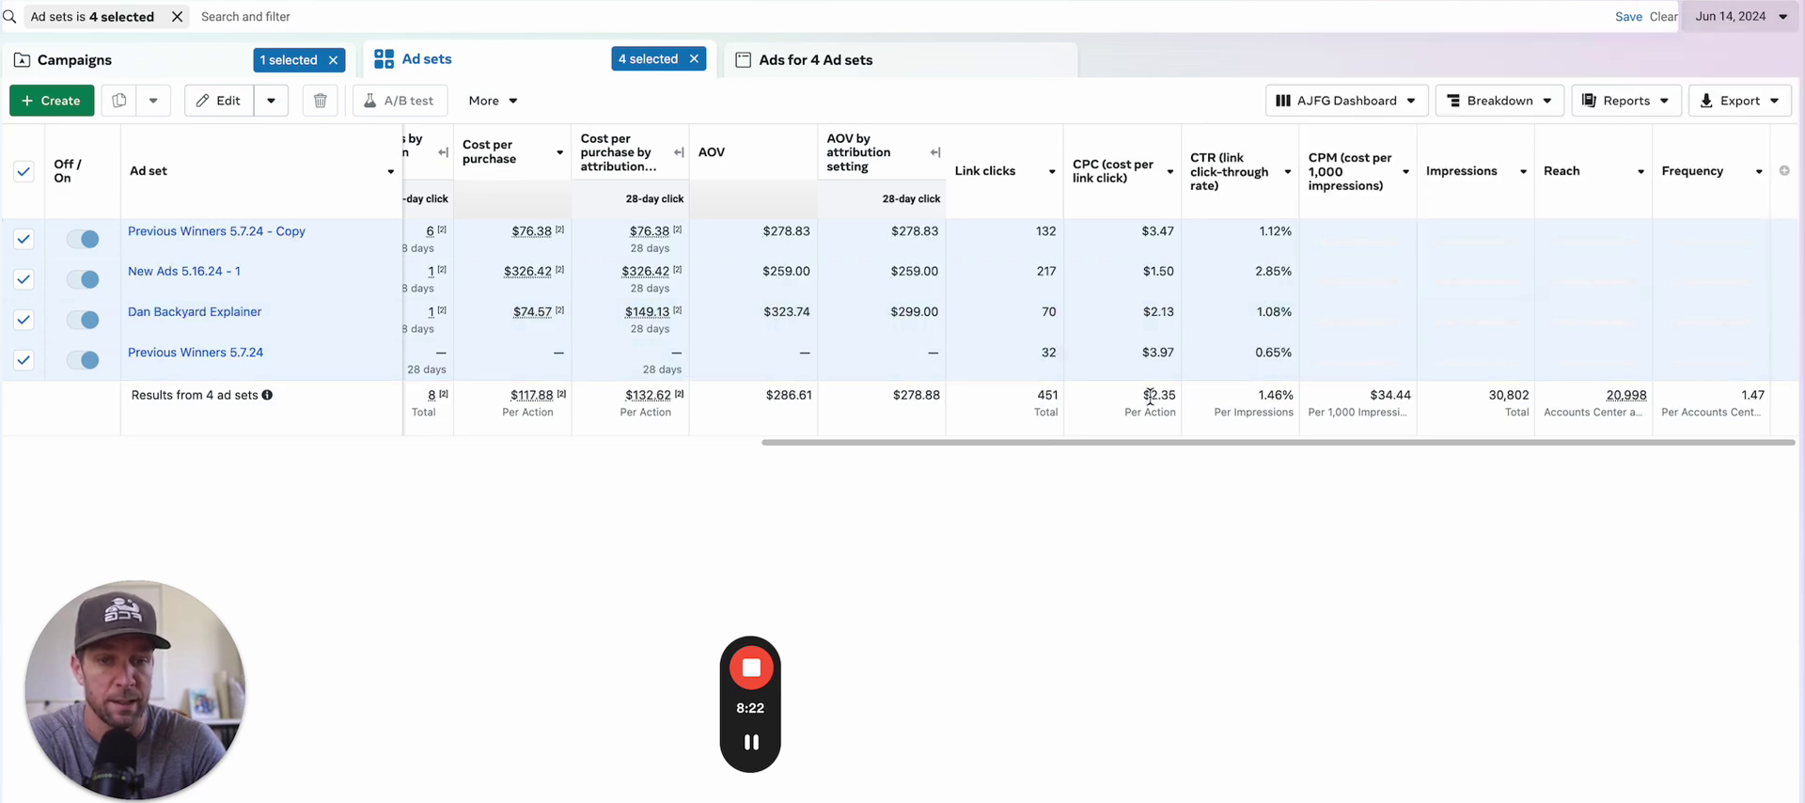
left_click(1740, 21)
left_click(1334, 202)
left_click(1623, 314)
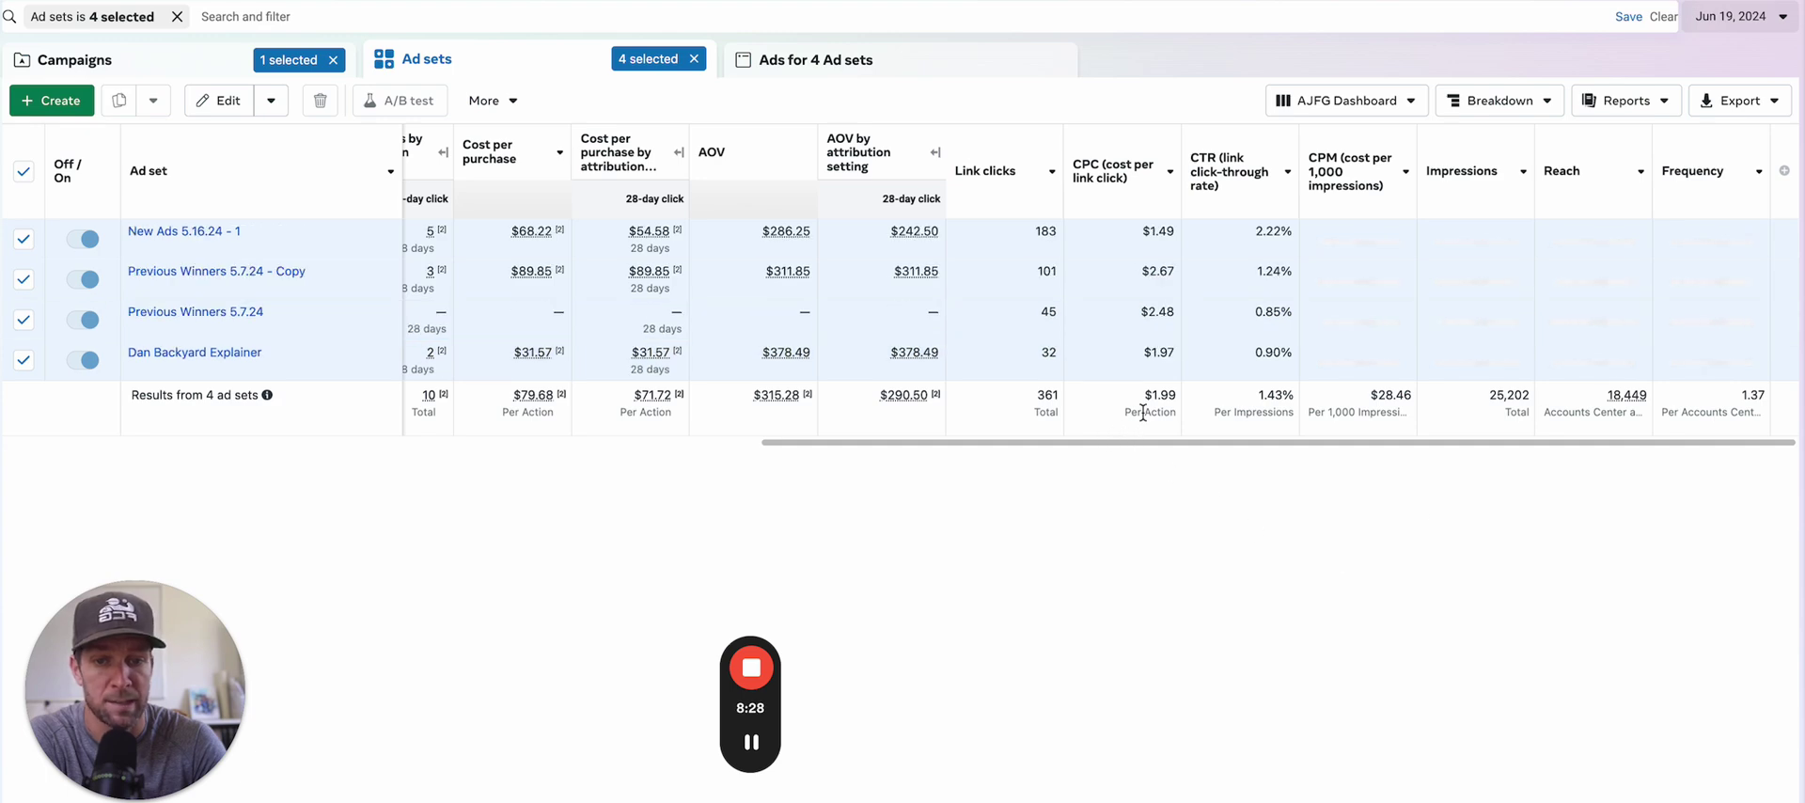
left_click_drag(1144, 395, 1177, 395)
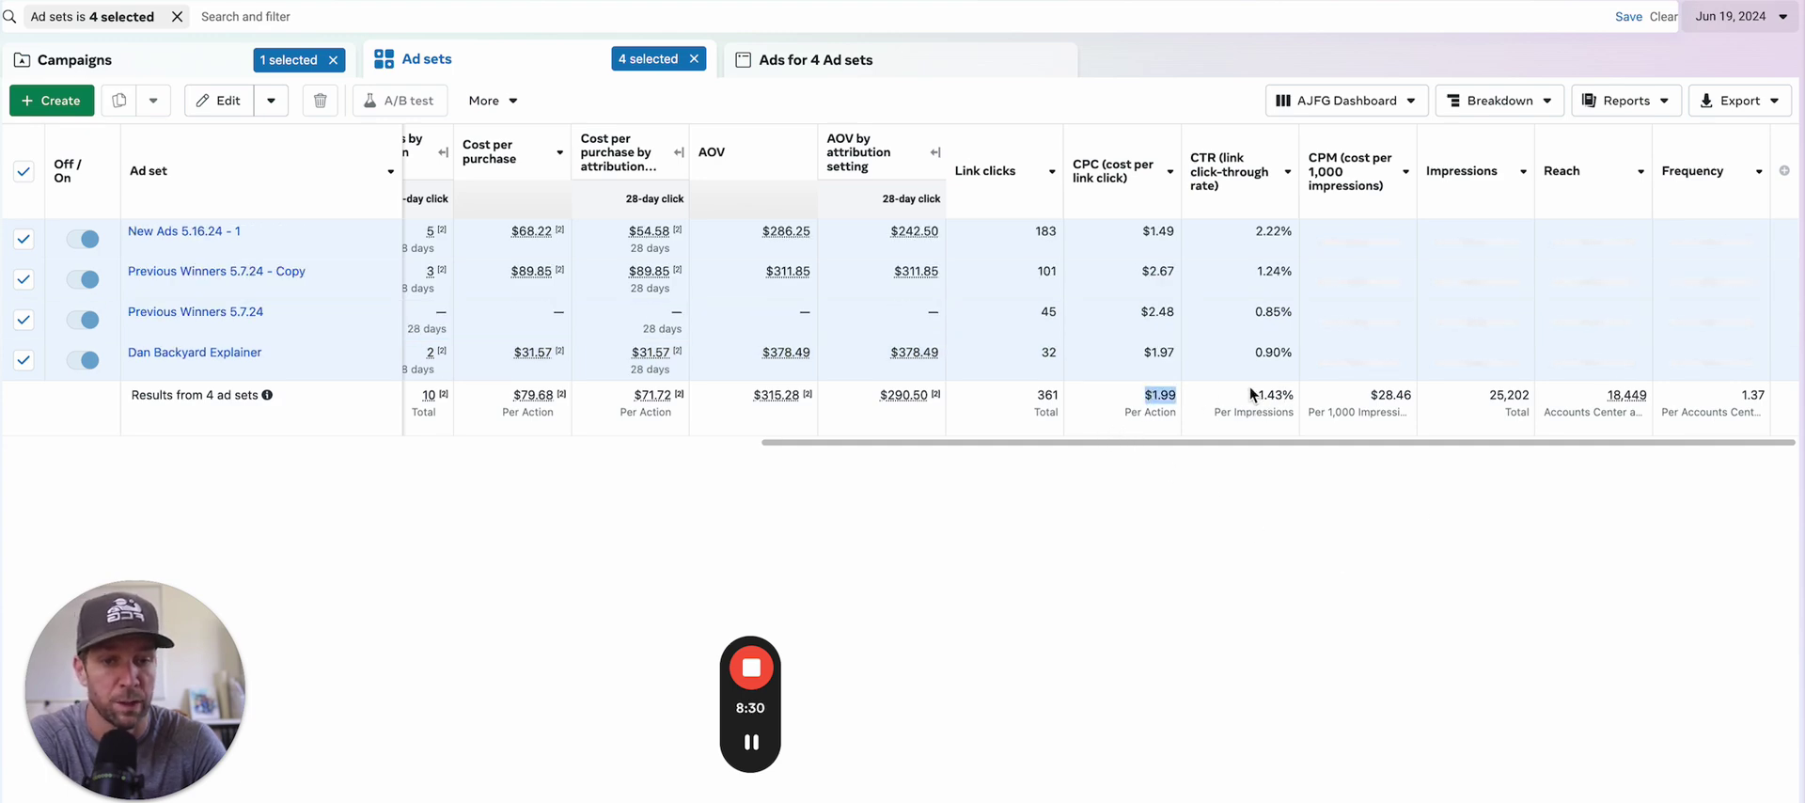
left_click(1205, 567)
scroll(1316, 360, "left", 10)
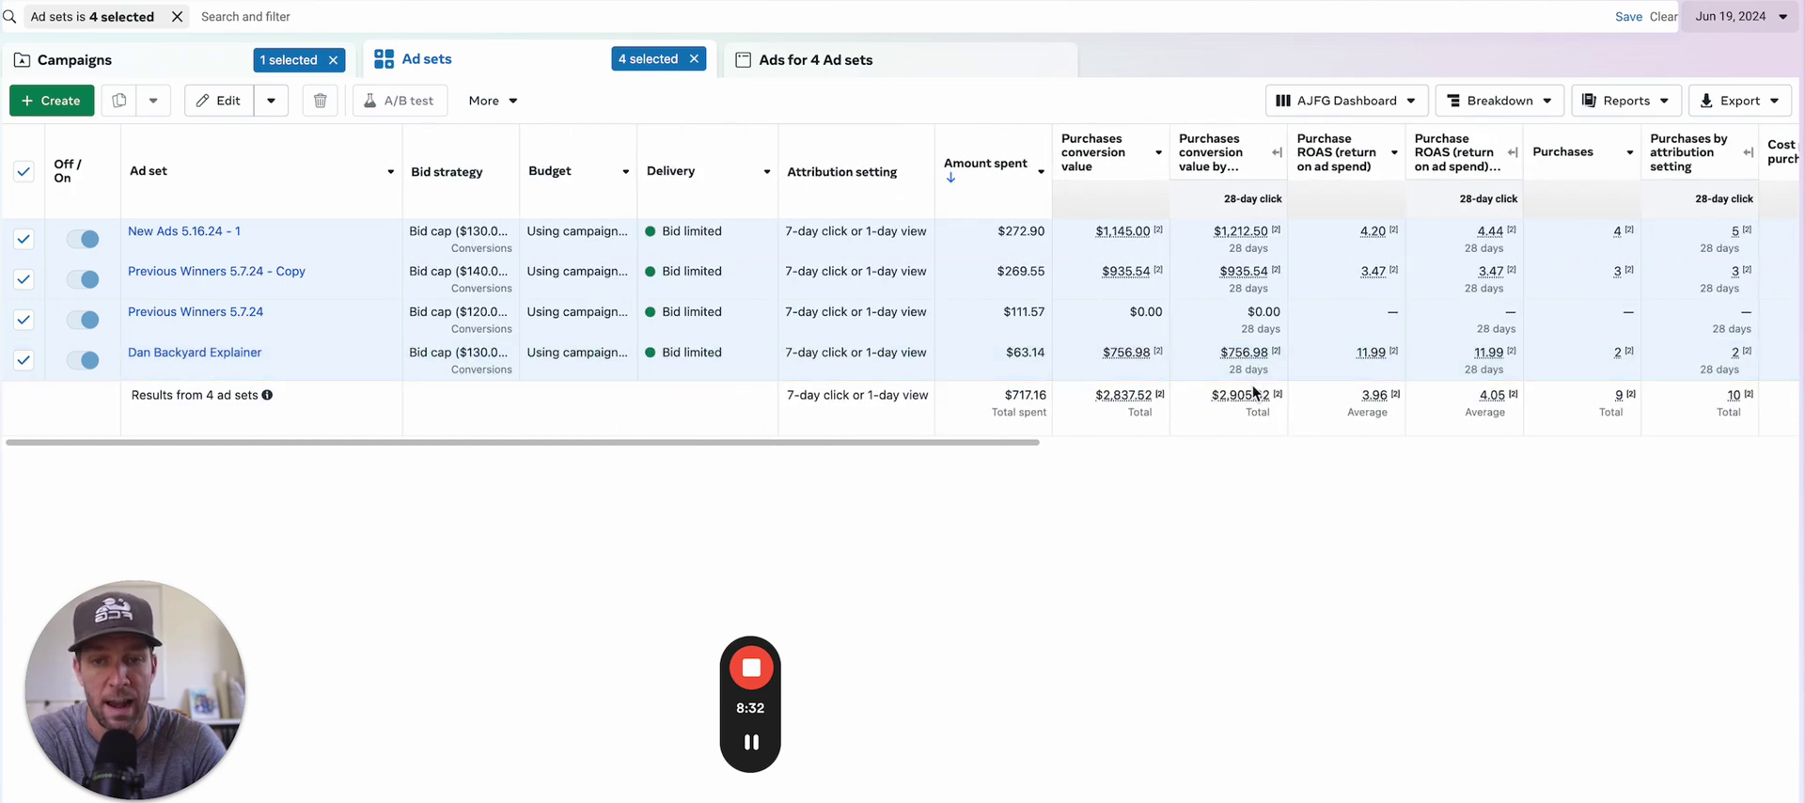
mouse_move(1135, 402)
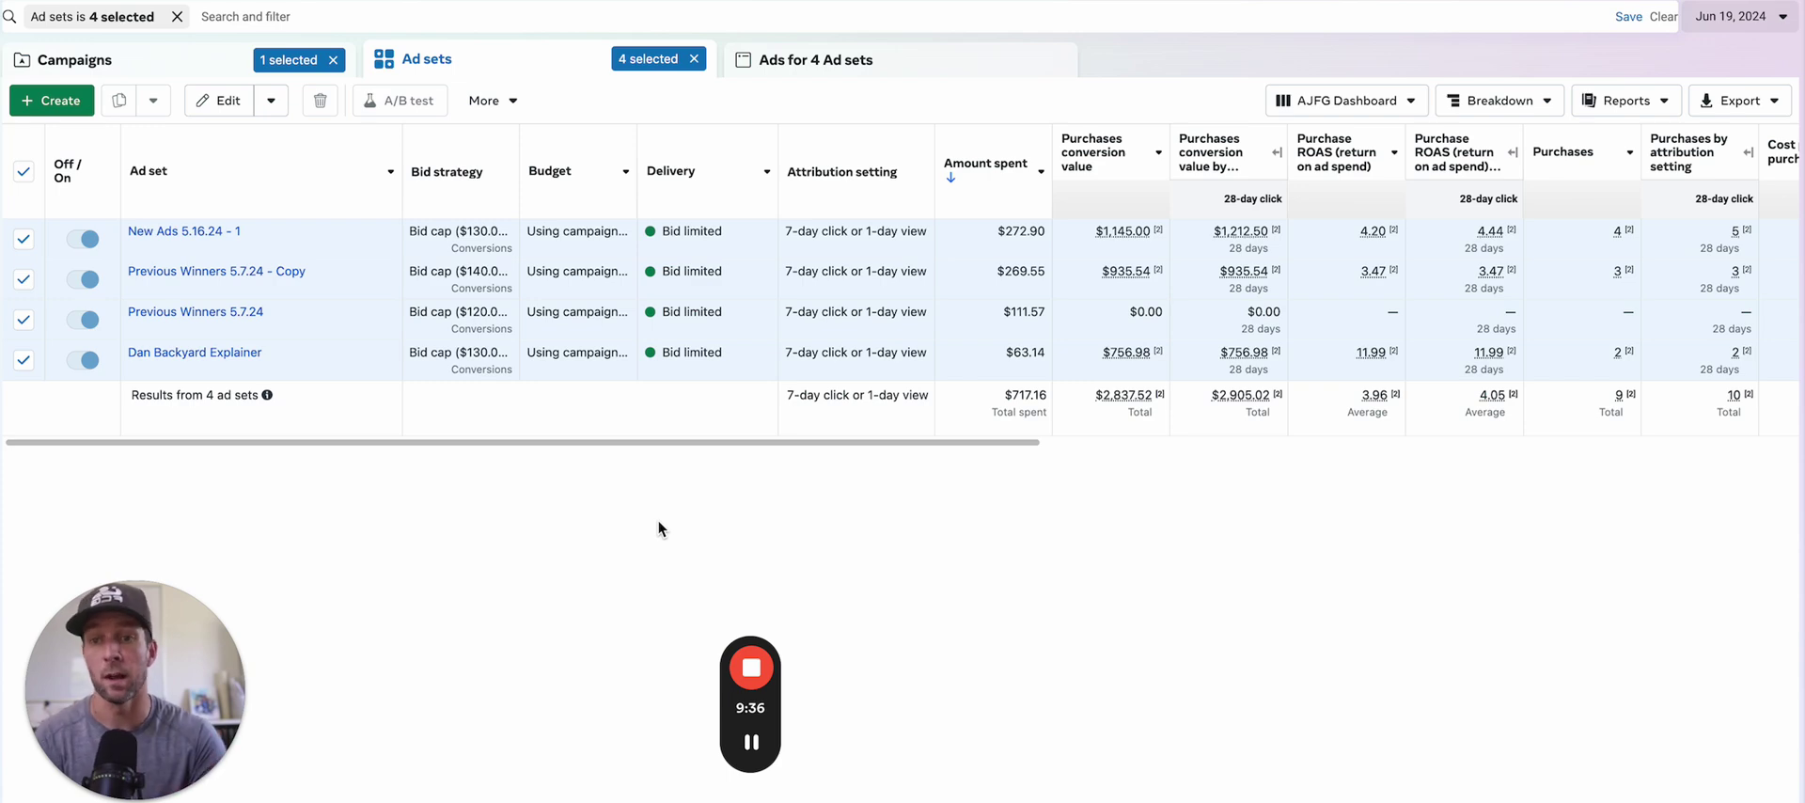
Switch to the campaign level to see Ruck Bid Cap 4.7.24's Jun 19 figures.
left_click(233, 64)
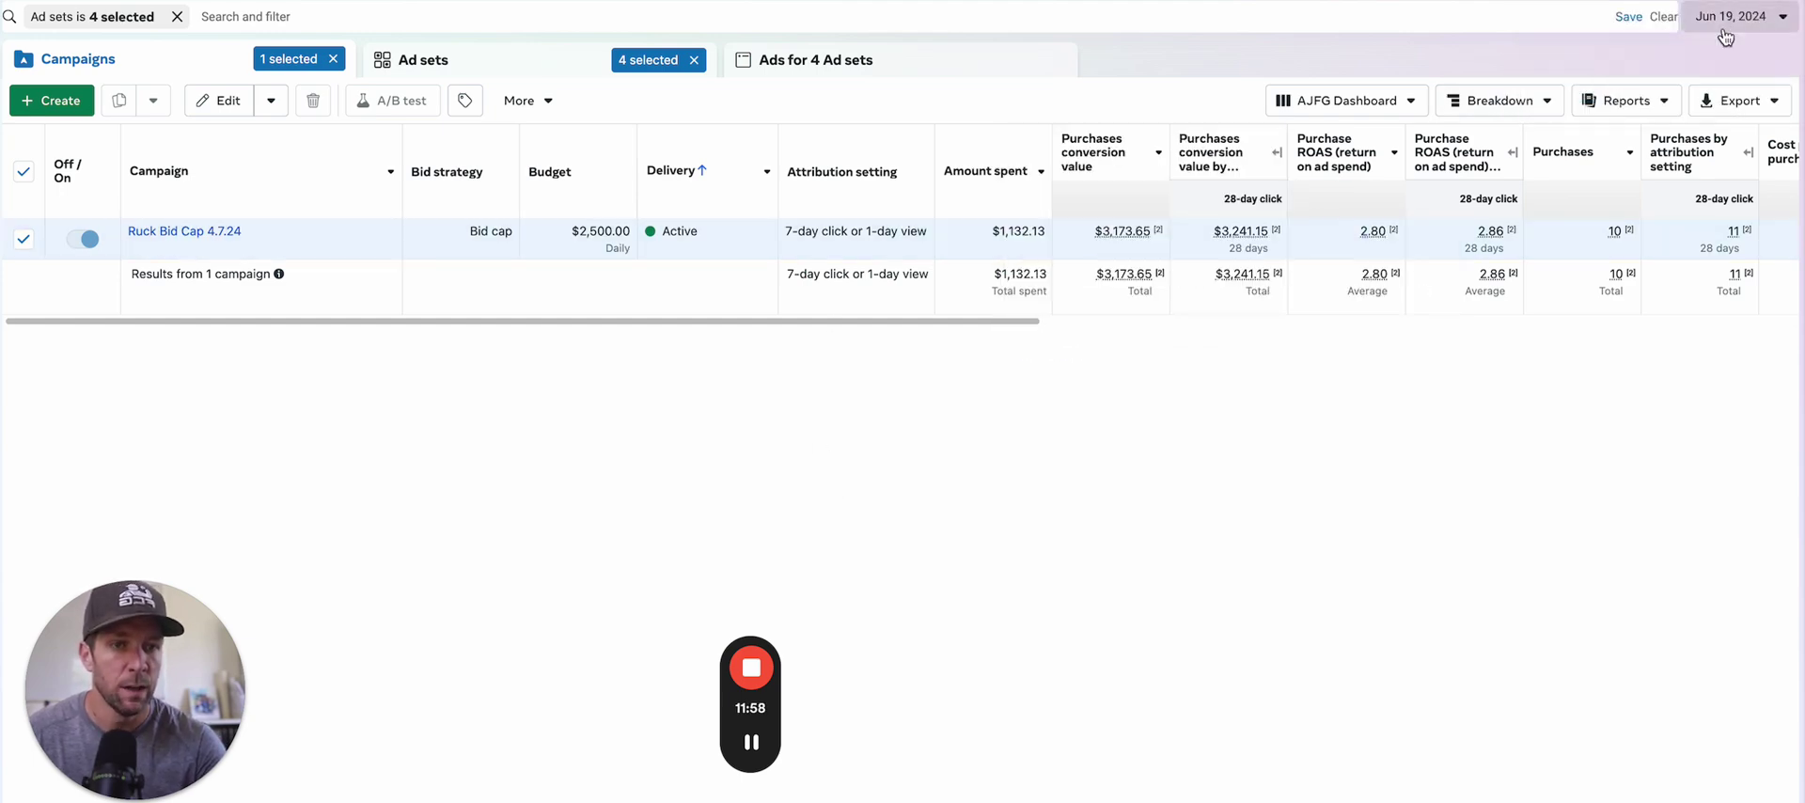
Switch the reporting date to the Yesterday preset (Jun 20, 2024) to see Ruck Bid Cap 4.7.24's results.
left_click(1737, 17)
left_click(1720, 139)
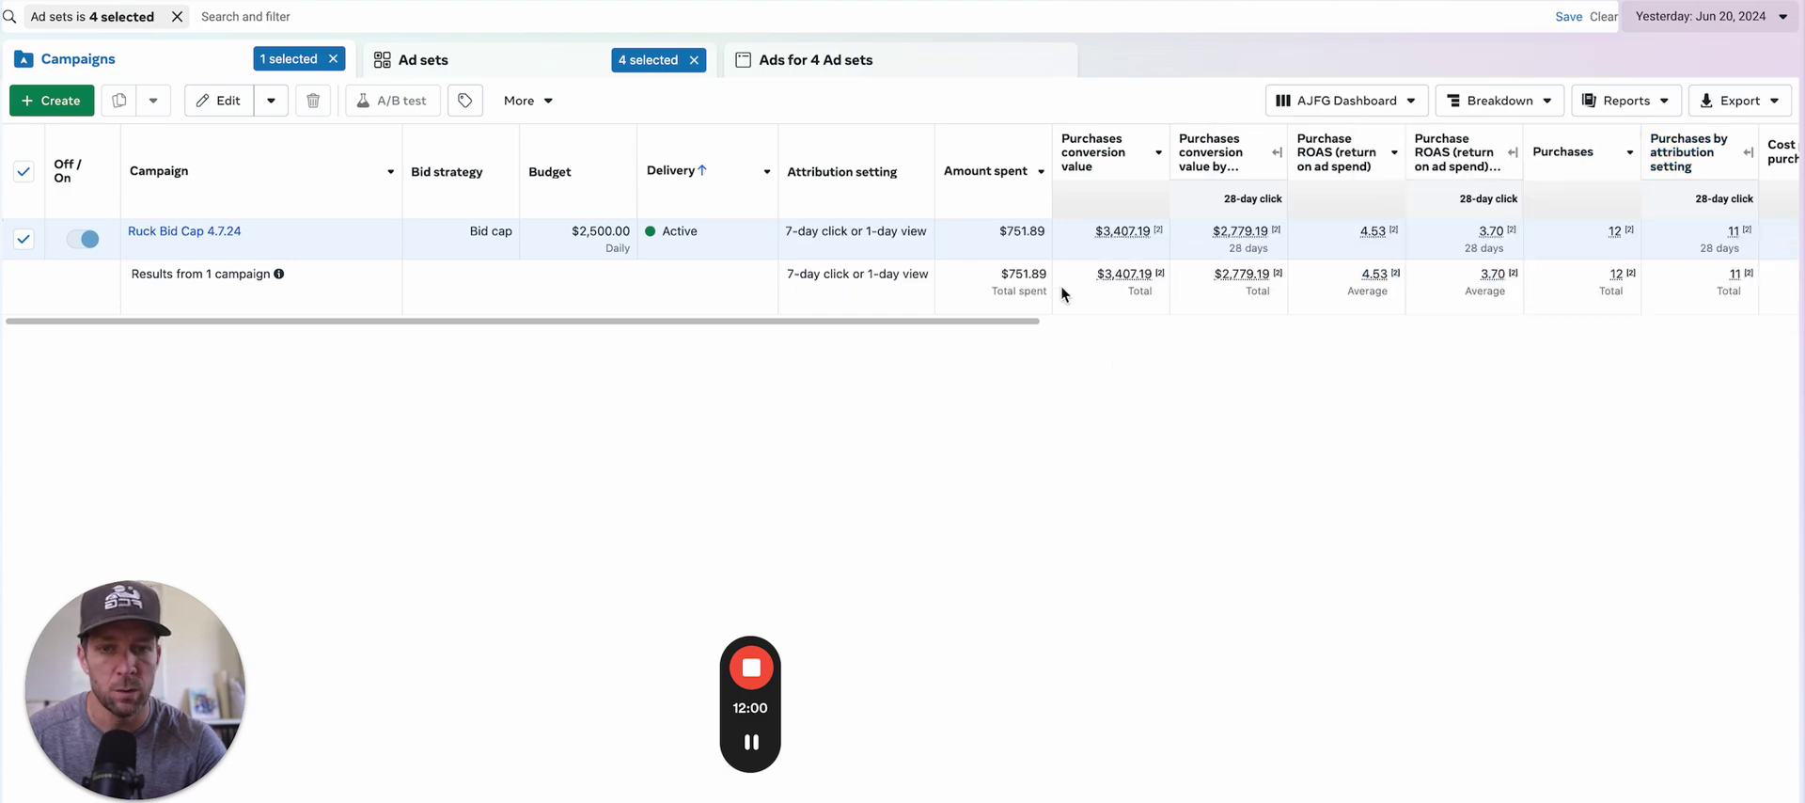